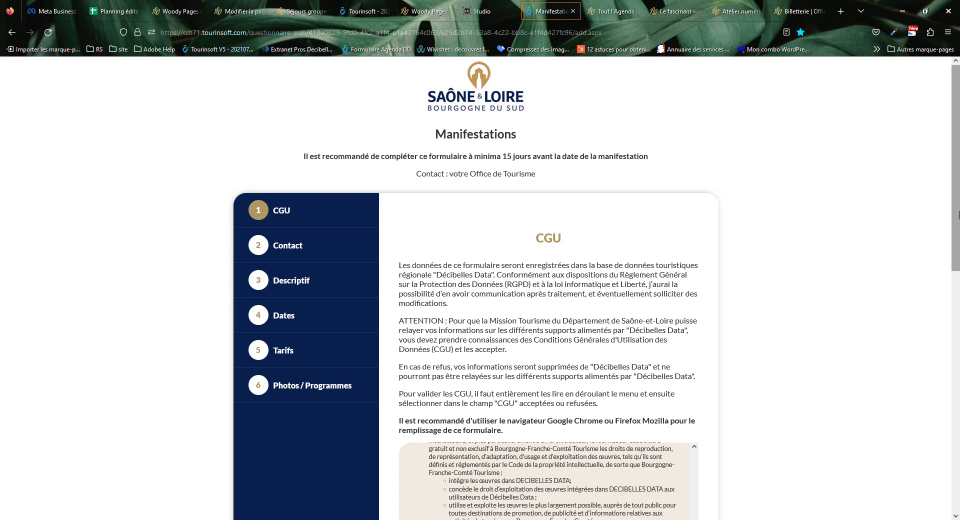
On the Tout l'Agenda page, open LE FORMULAIRE from Deux possibilités in a new tab.
left_click_drag(959, 161, 958, 161)
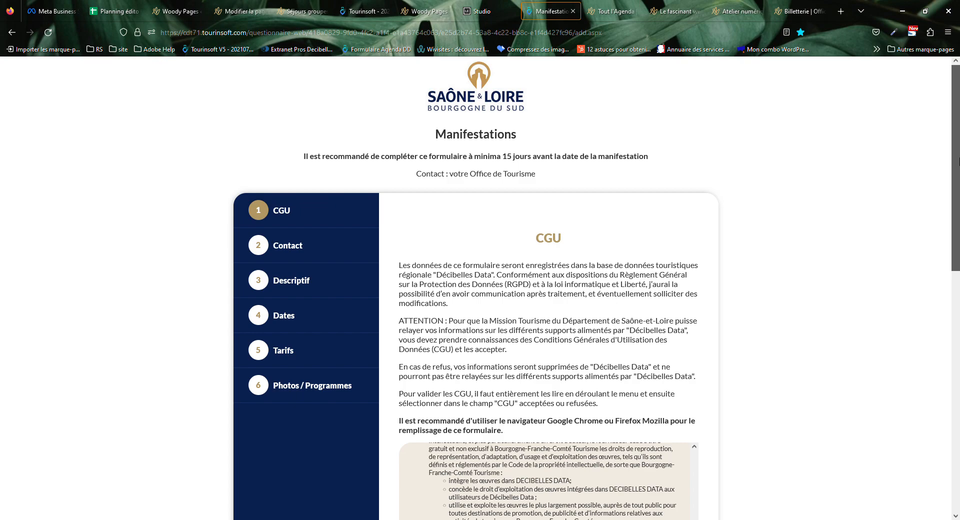
left_click_drag(959, 161, 959, 161)
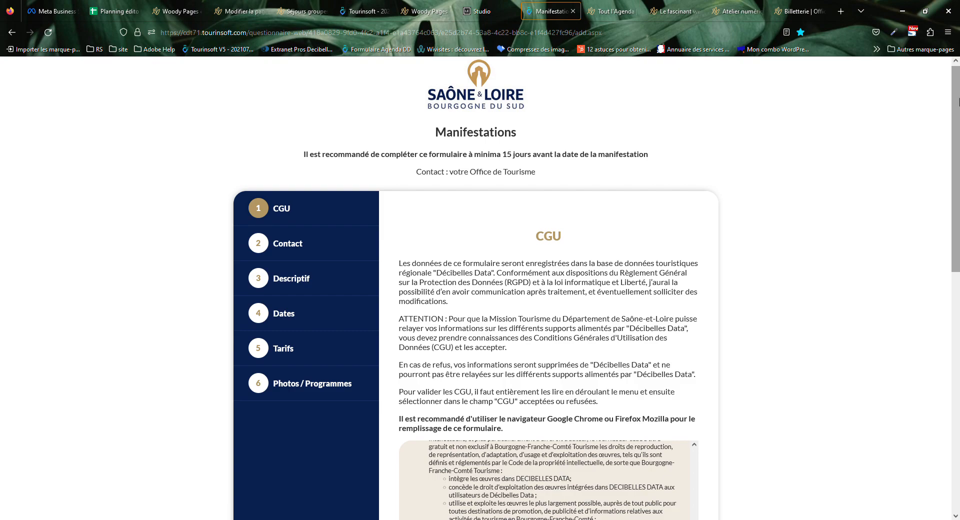
left_click(613, 11)
scroll(503, 230, "up", 10)
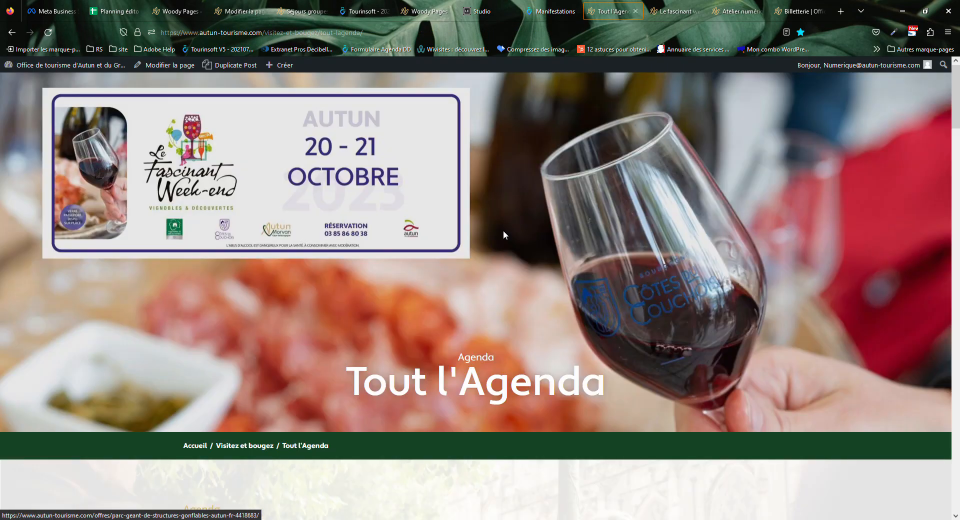
left_click_drag(322, 390, 622, 395)
scroll(625, 394, "down", 12)
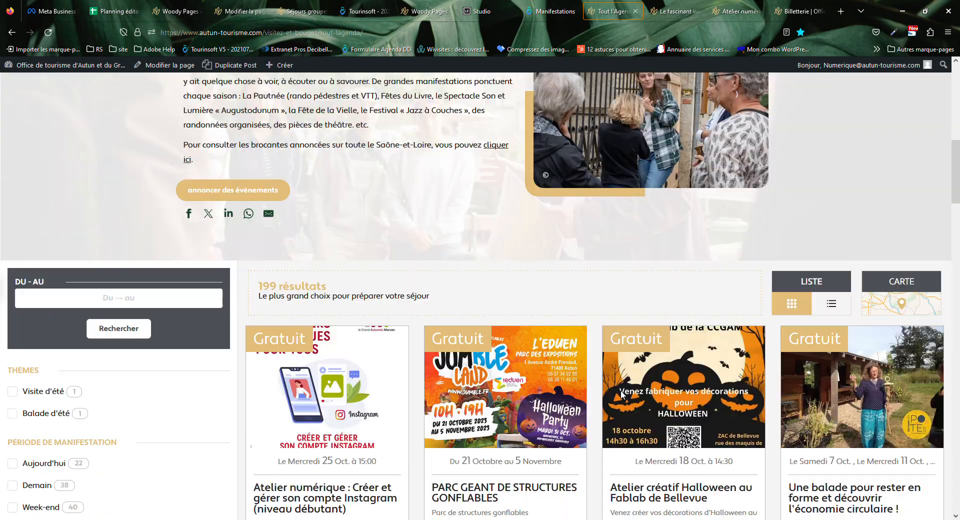
scroll(624, 395, "down", 15)
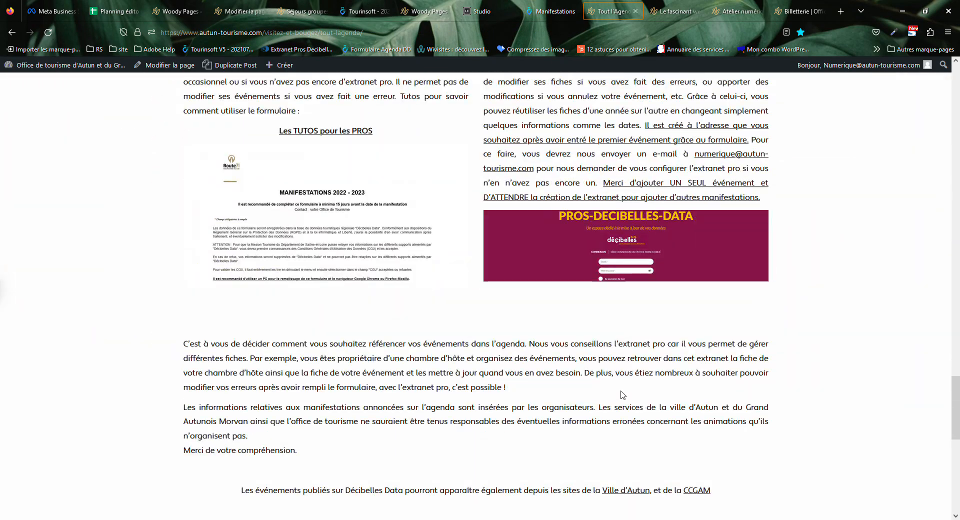
scroll(810, 377, "up", 5)
scroll(782, 333, "down", 1)
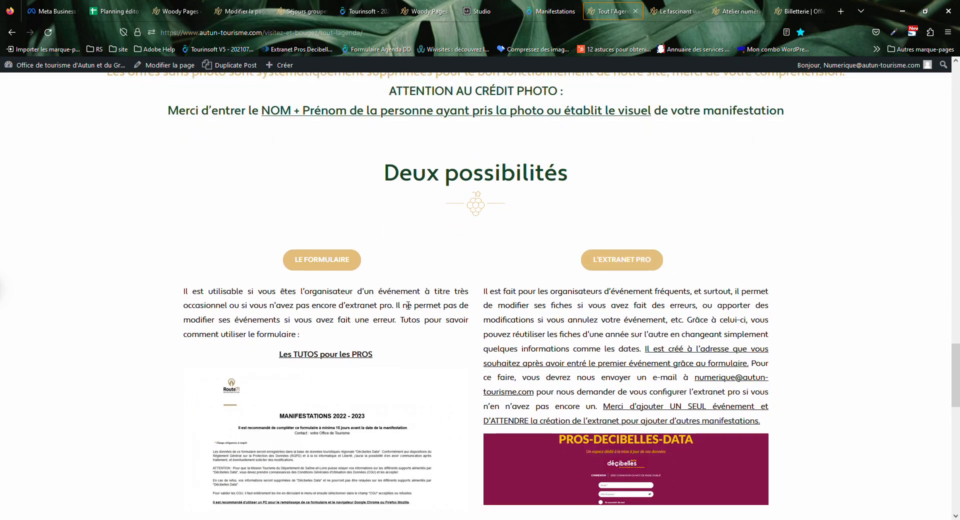
left_click(316, 265)
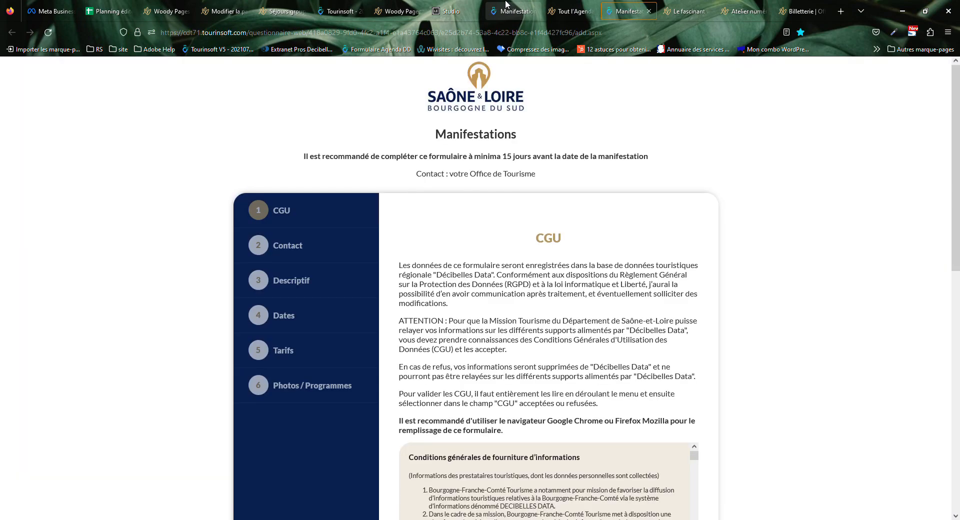
Close the duplicate form tab and return to the original Manifestations form.
left_click(506, 5)
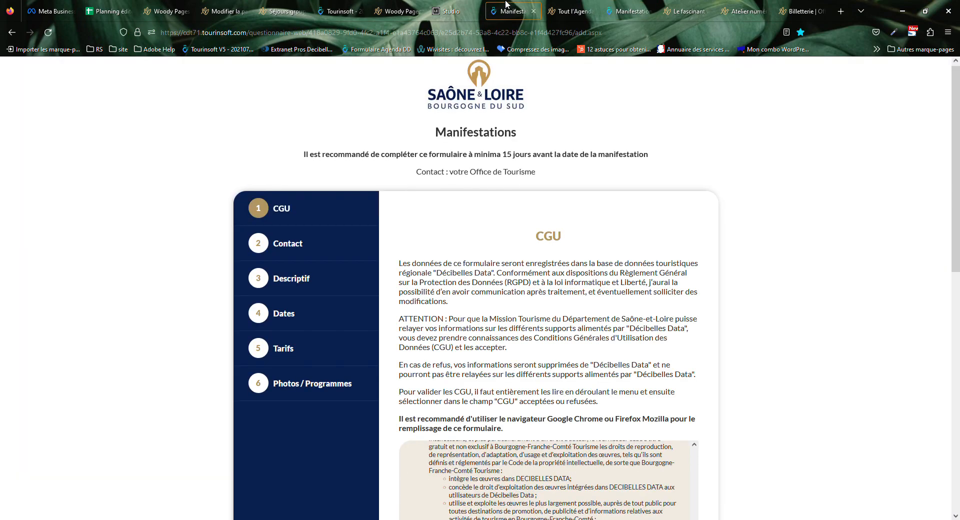
left_click(640, 10)
left_click(649, 11)
left_click(521, 6)
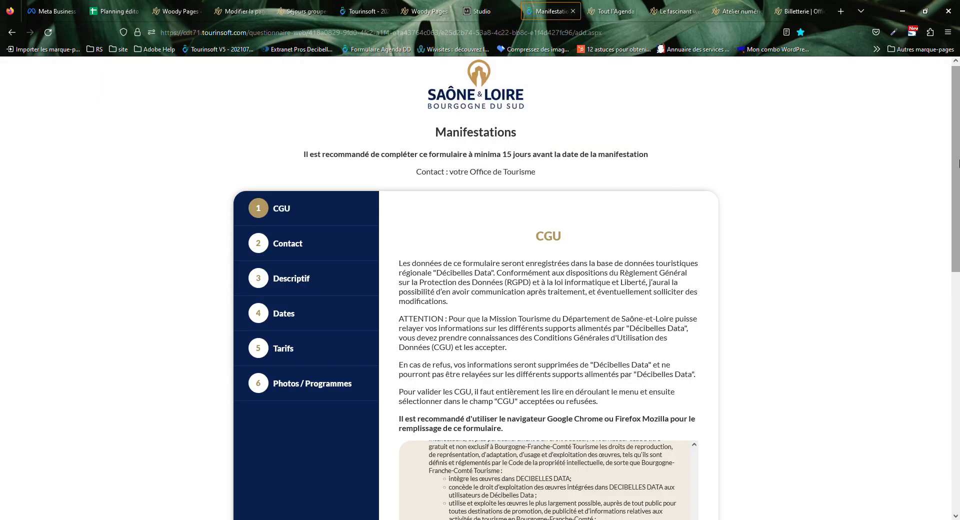
Read through the CGU, verify the Nom and E-mail entries, and continue to Contact.
scroll(749, 185, "down", 1)
left_click_drag(956, 171, 956, 258)
scroll(573, 296, "up", 10)
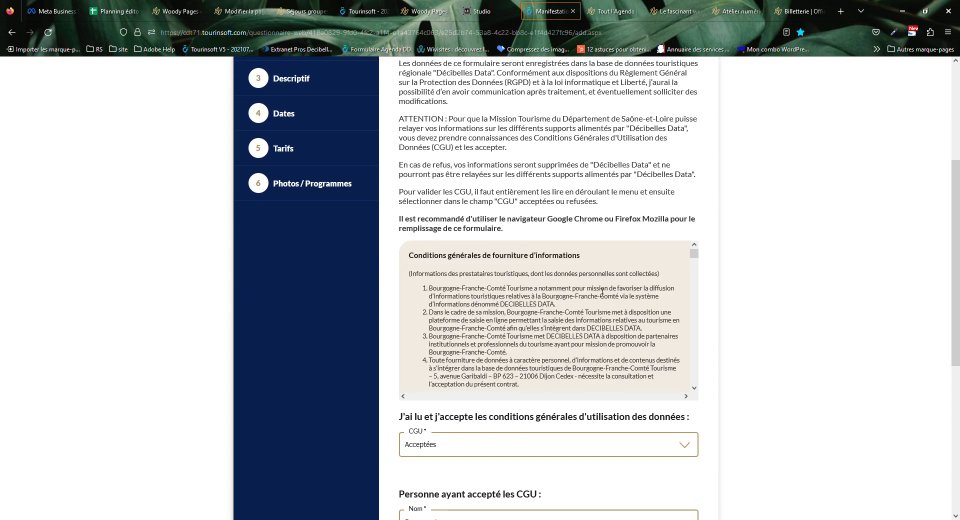
scroll(599, 291, "down", 5)
scroll(599, 291, "down", 15)
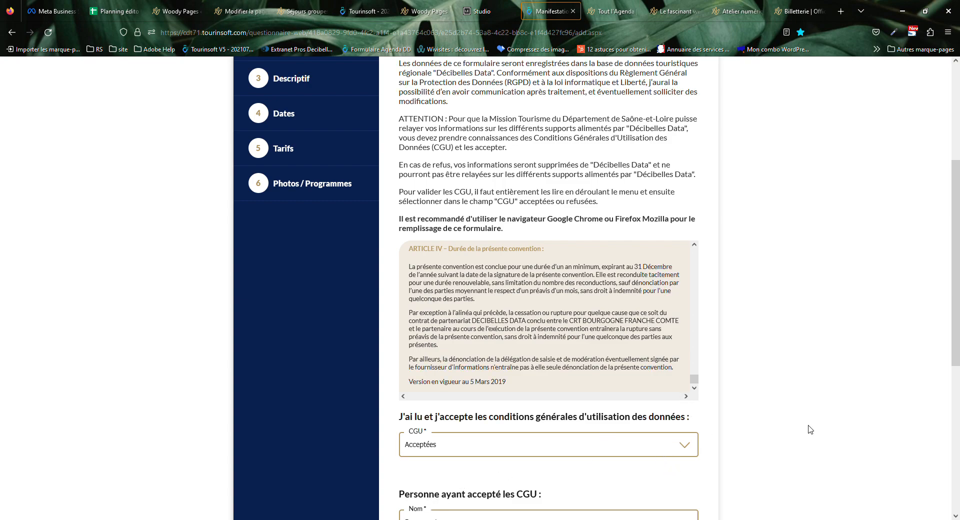
left_click_drag(958, 264, 956, 391)
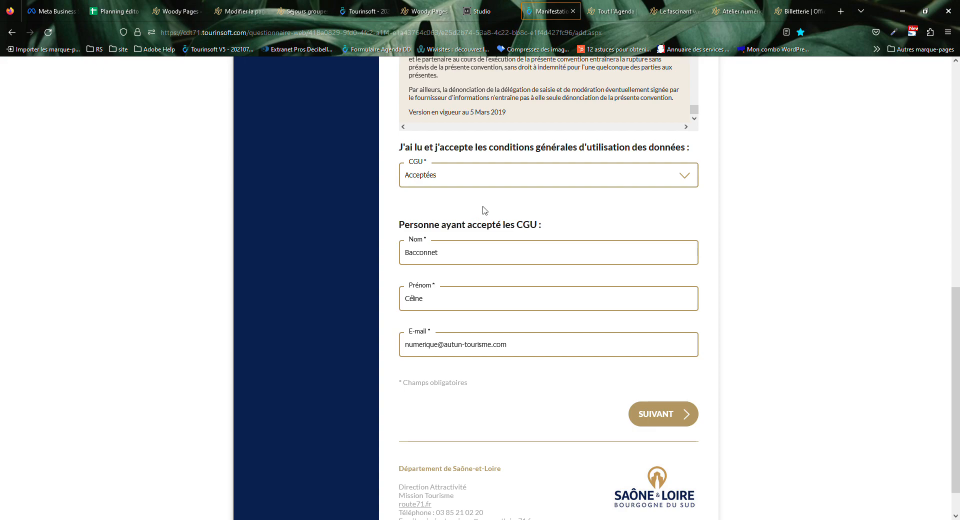
left_click(501, 257)
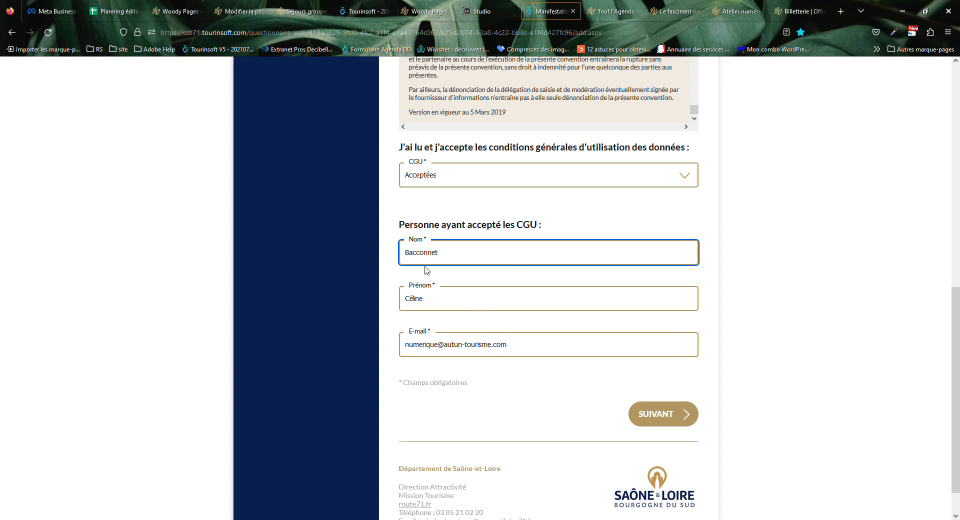
left_click(515, 353)
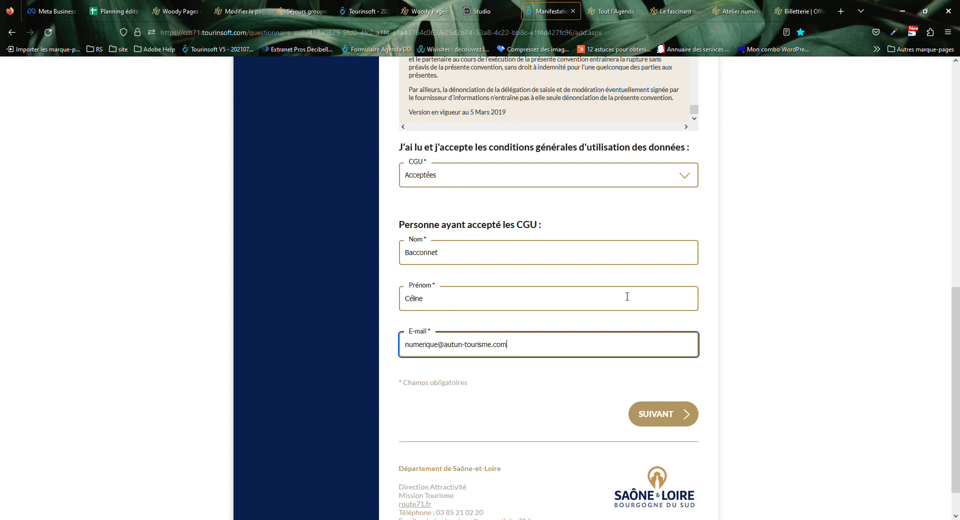
left_click(662, 418)
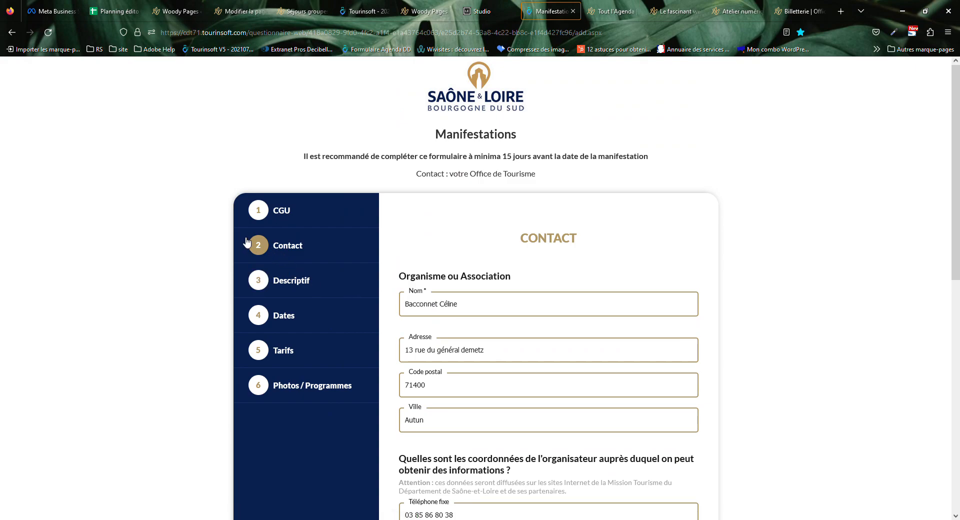
left_click(509, 306)
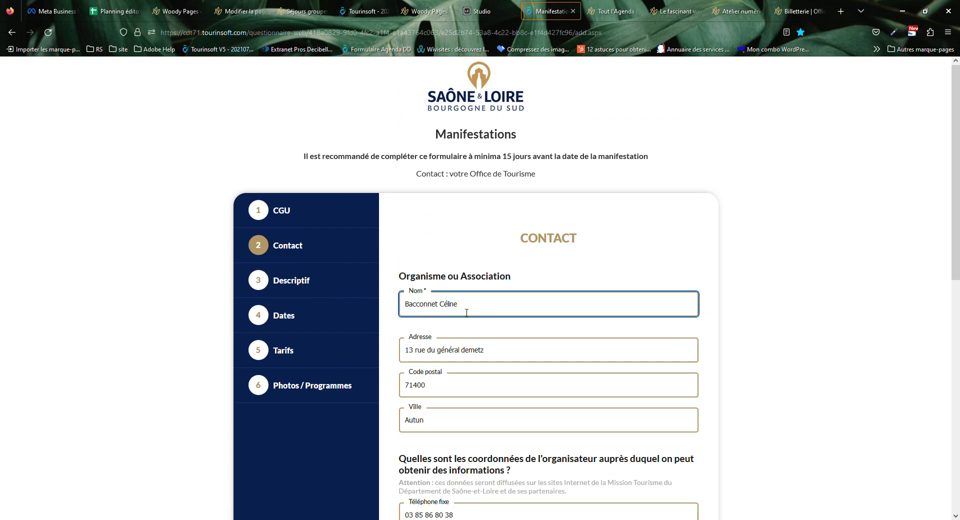
left_click_drag(957, 248, 956, 306)
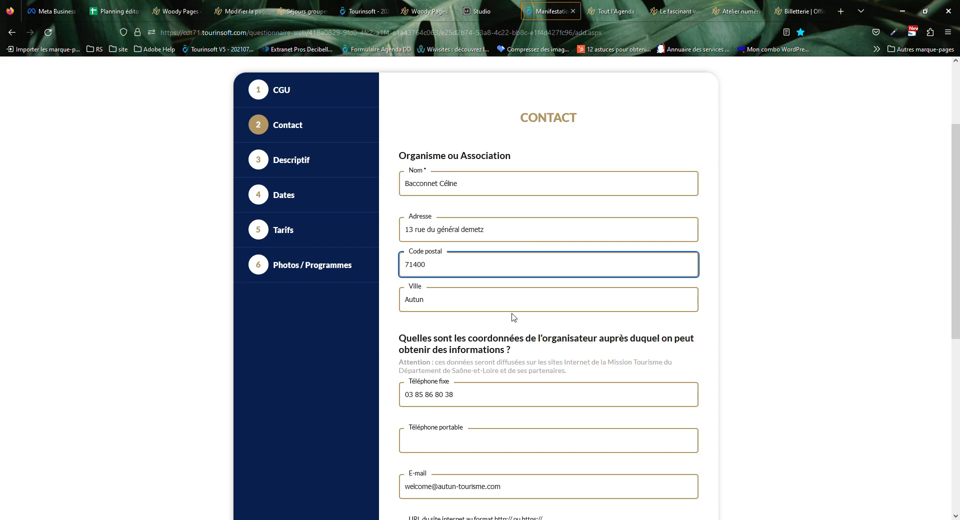
scroll(955, 314, "down", 5)
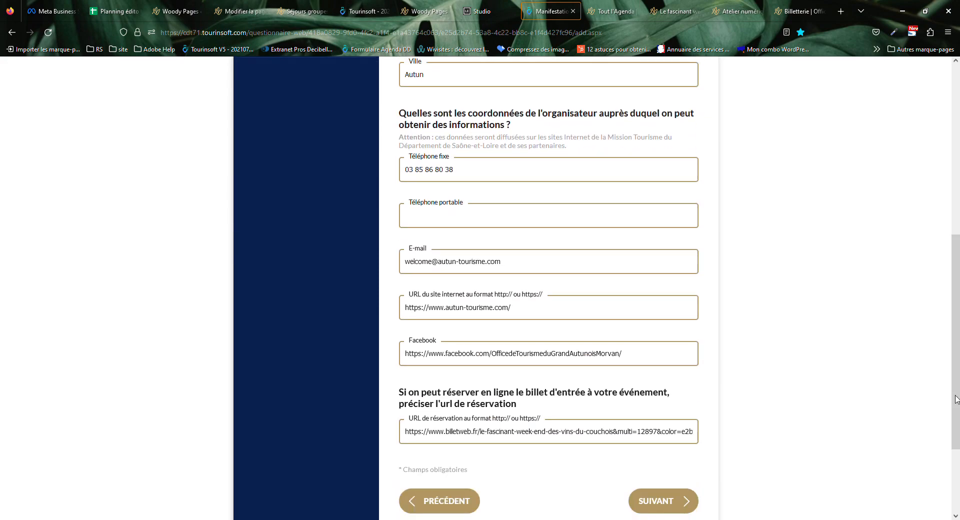
triple_click(519, 174)
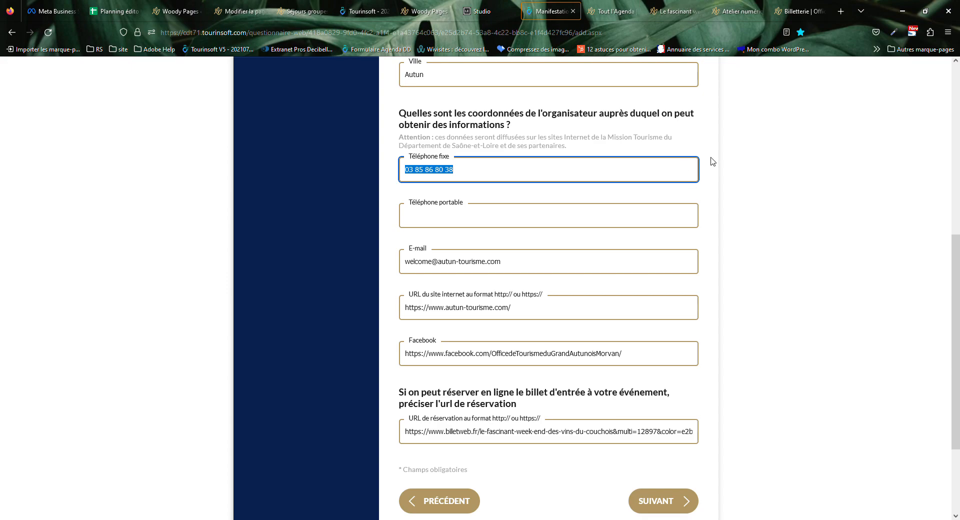
On the published Couchois wine weekend page, locate and select the event's phone numbers.
left_click(678, 10)
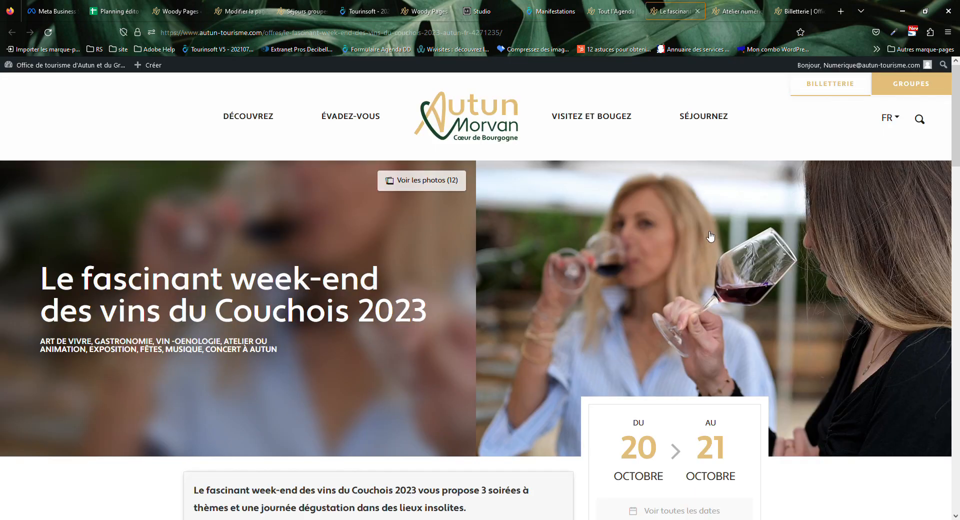
left_click_drag(955, 138, 958, 301)
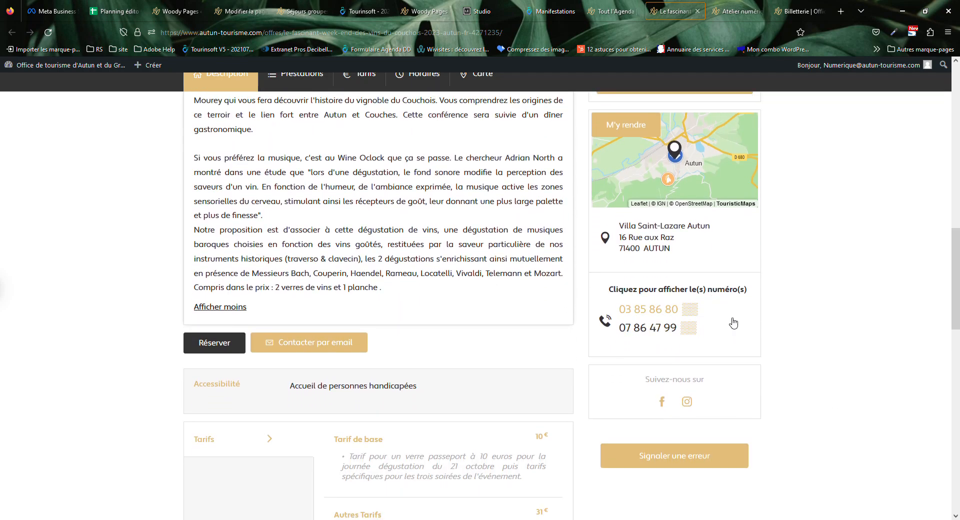
left_click_drag(739, 336, 608, 287)
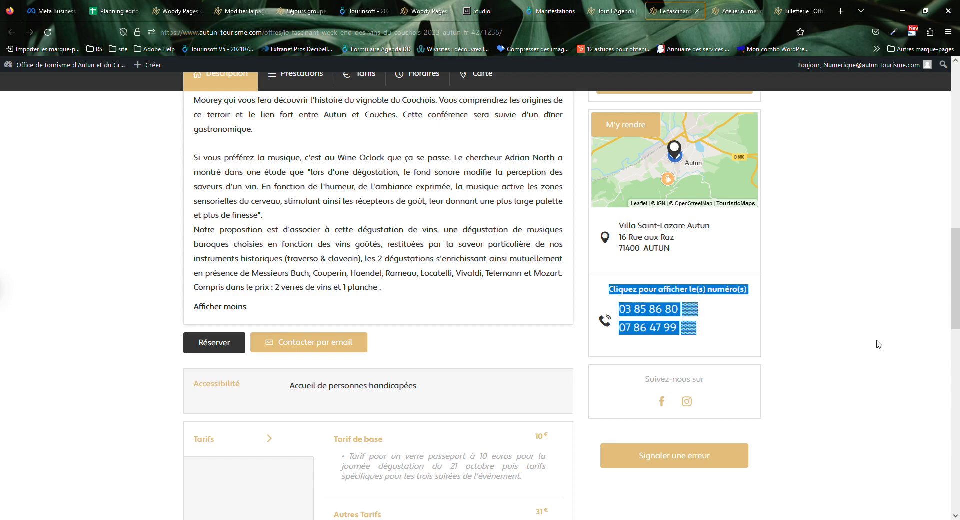
left_click(860, 341)
scroll(860, 342, "up", 5)
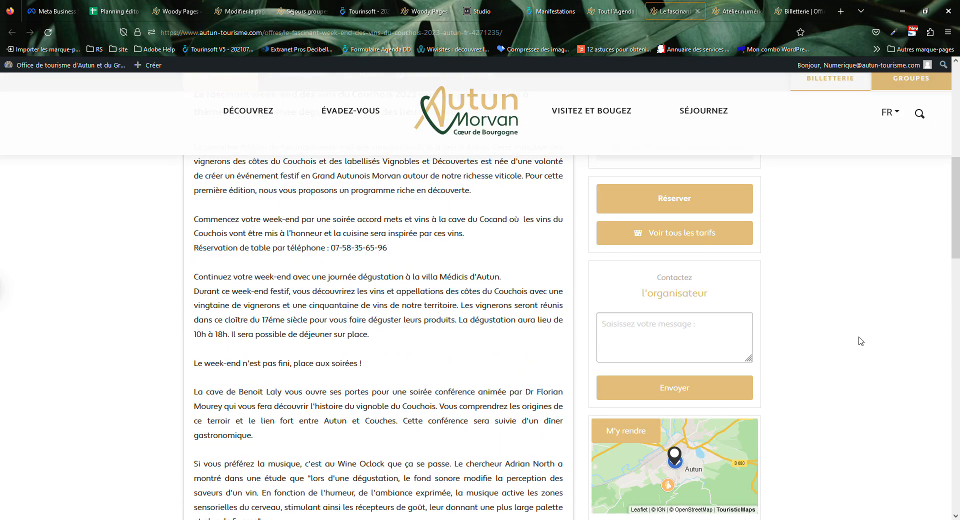
scroll(850, 352, "up", 5)
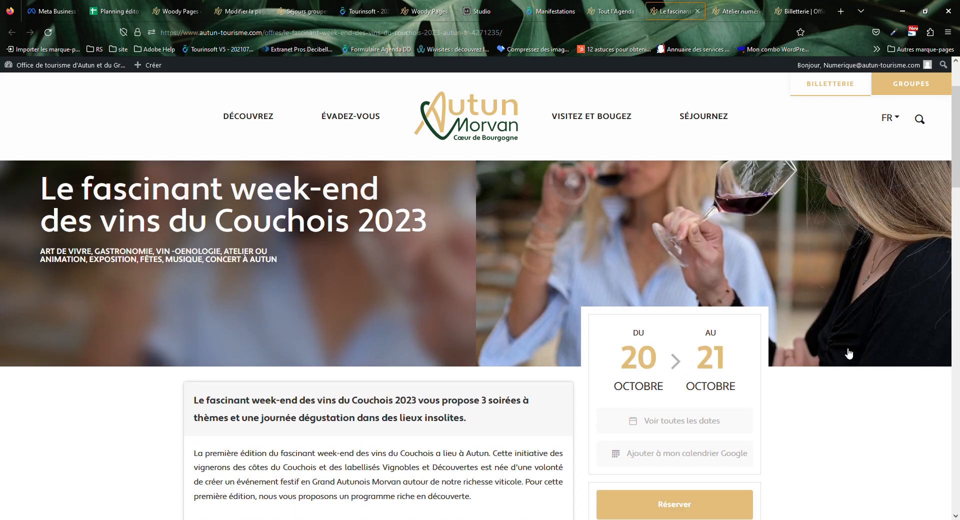
scroll(734, 253, "down", 5)
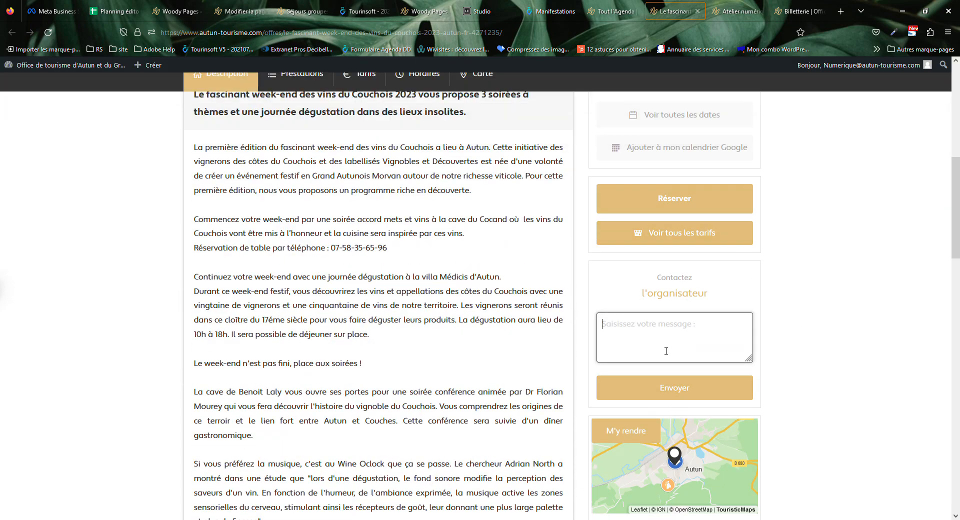
View and close the organiser contact form, then go back to Tout l'Agenda.
left_click(667, 384)
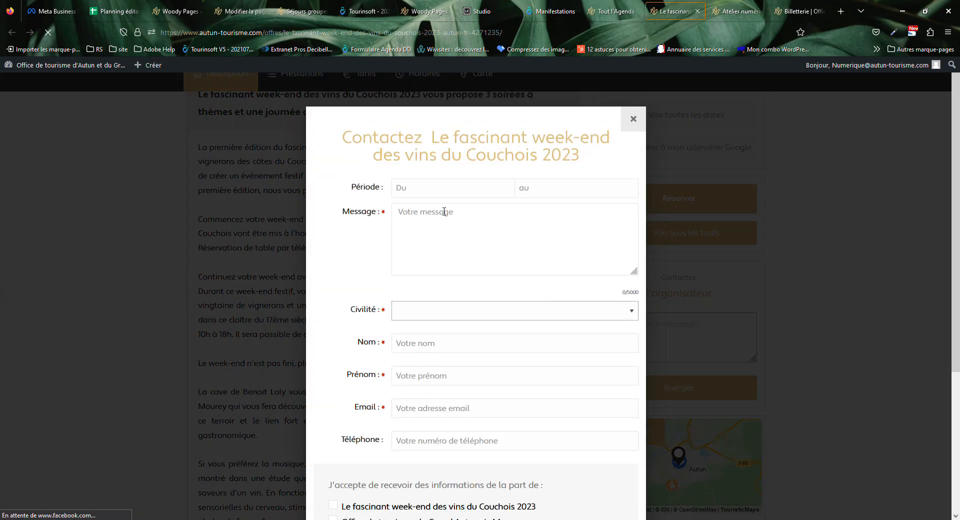
scroll(447, 212, "down", 4)
scroll(451, 299, "up", 4)
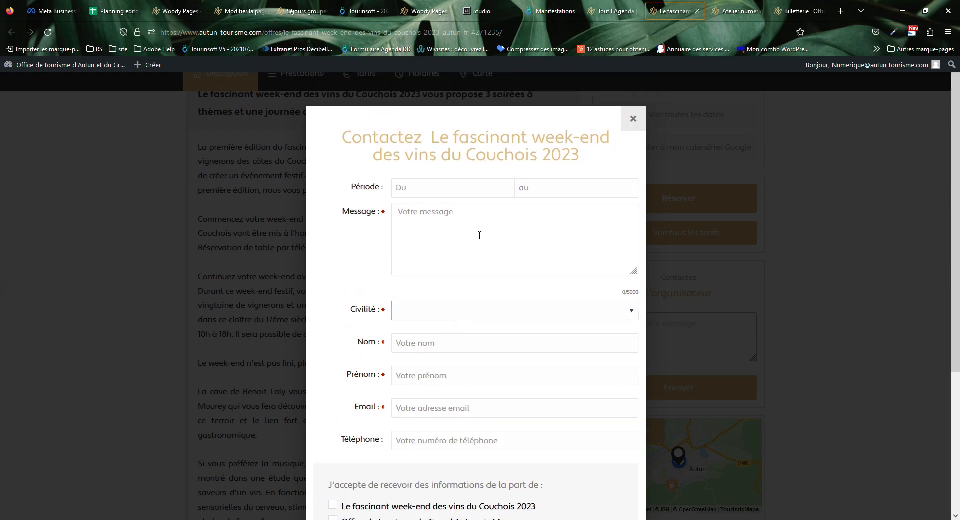
scroll(479, 236, "down", 4)
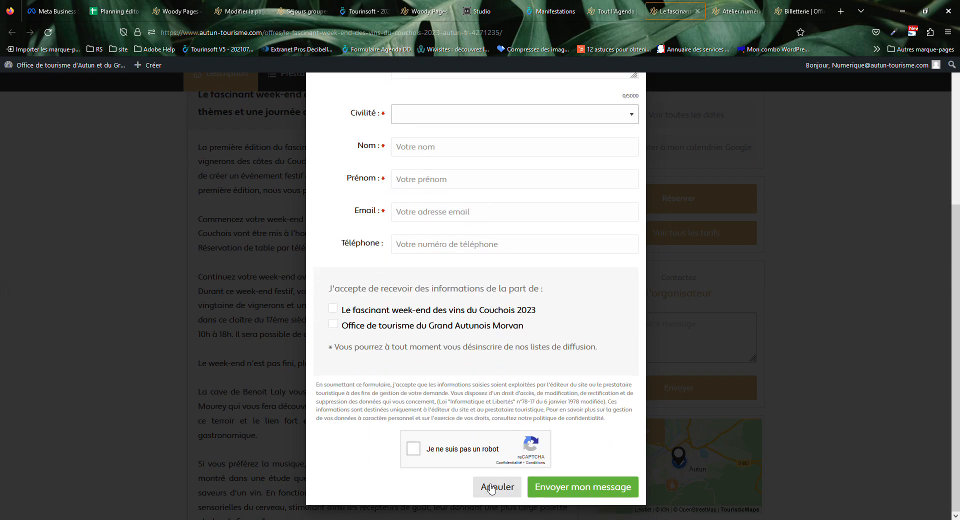
scroll(562, 223, "up", 4)
left_click(631, 123)
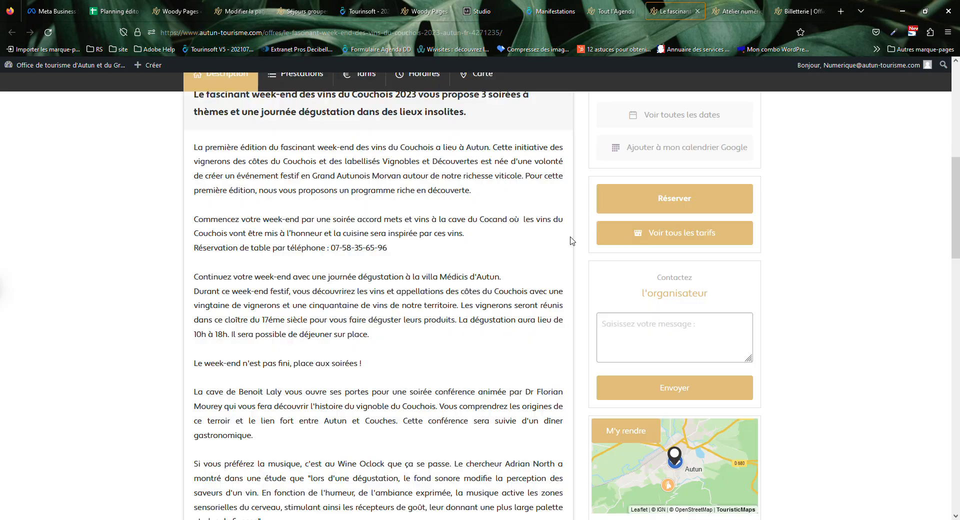
left_click(595, 6)
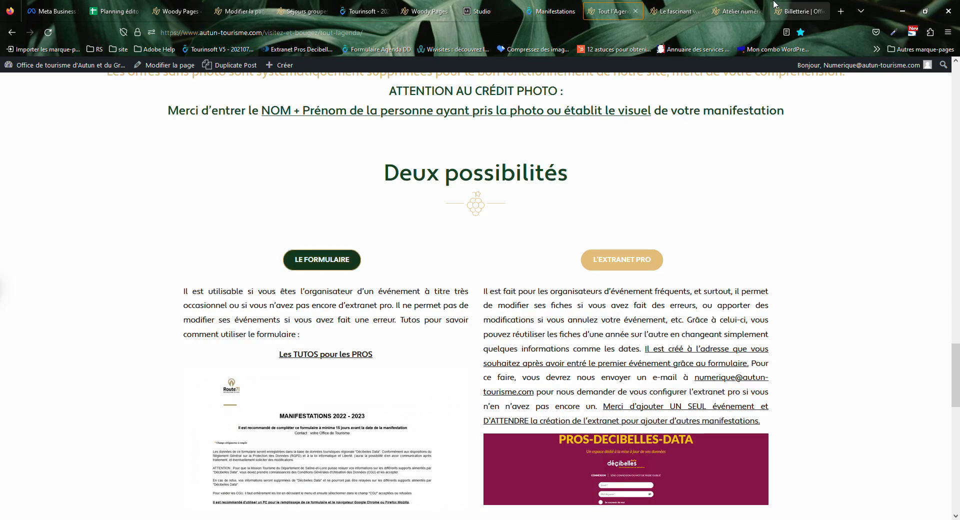
In the Contact step, check the organiser's website and select the Facebook page address.
left_click(540, 6)
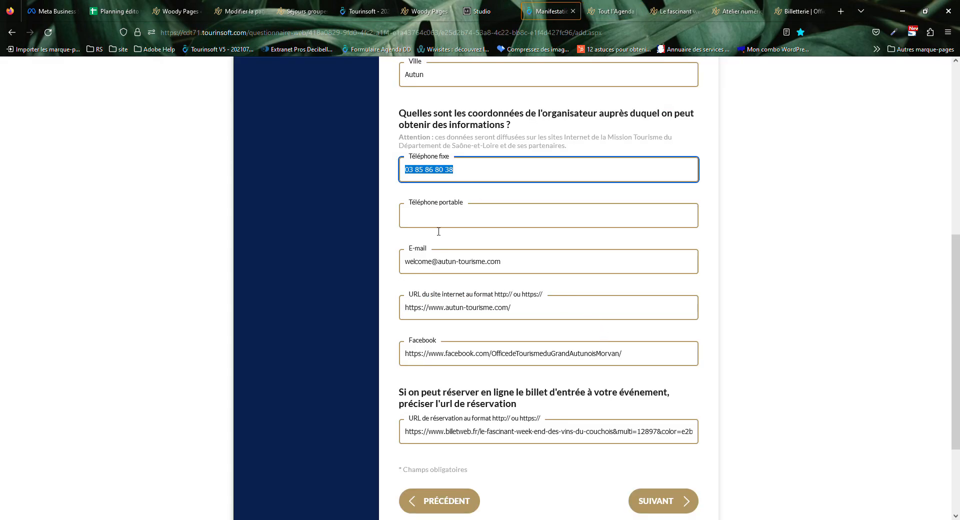
left_click(440, 261)
left_click(513, 315)
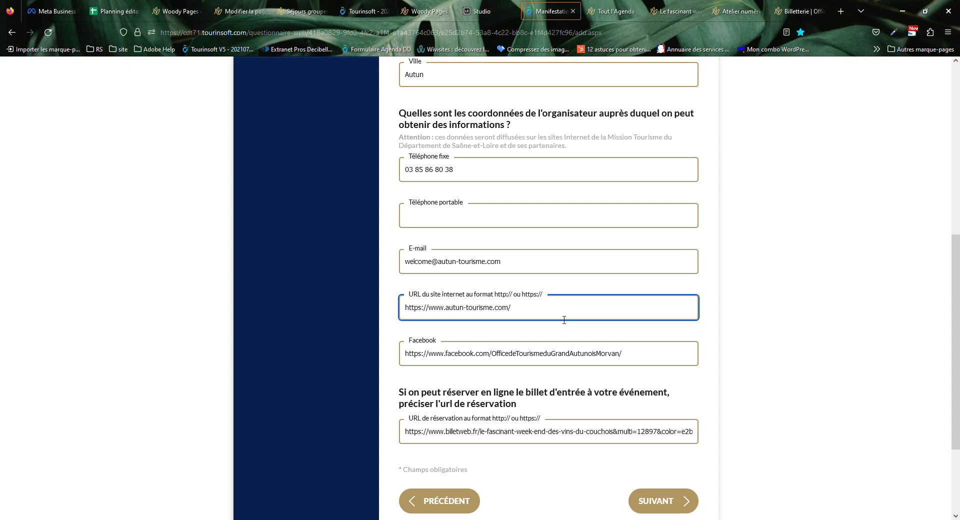
left_click(531, 358)
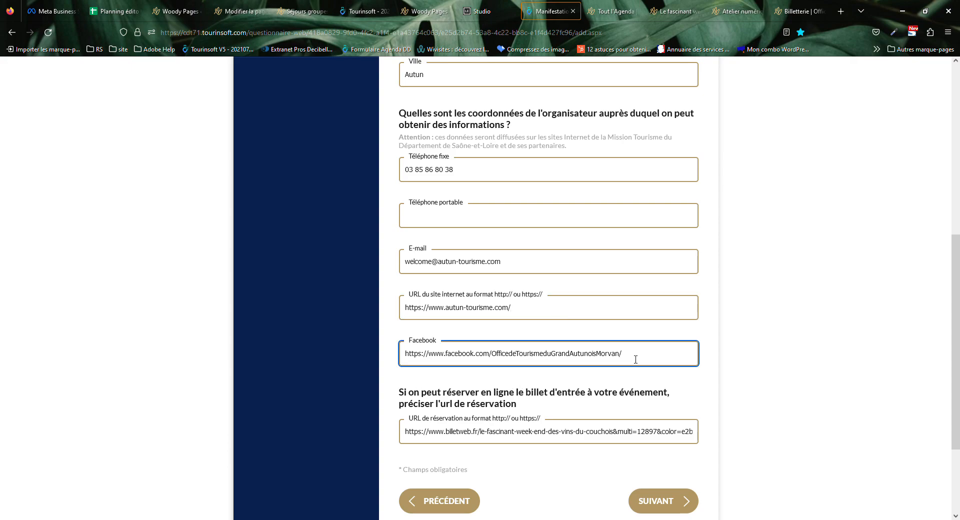
left_click(659, 353)
mouse_move(408, 336)
left_mouse_down()
mouse_move(438, 341)
mouse_move(408, 340)
left_mouse_up()
left_click(414, 336)
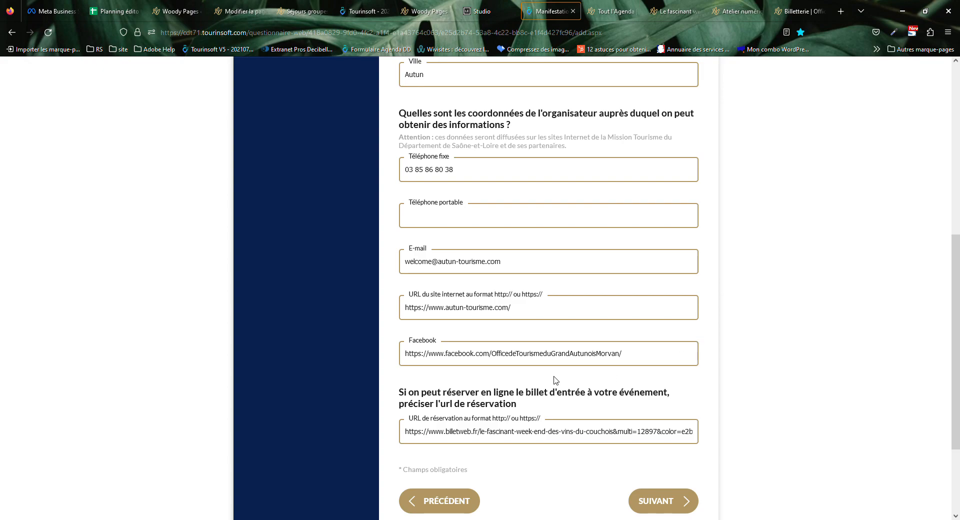
left_click_drag(406, 355, 622, 348)
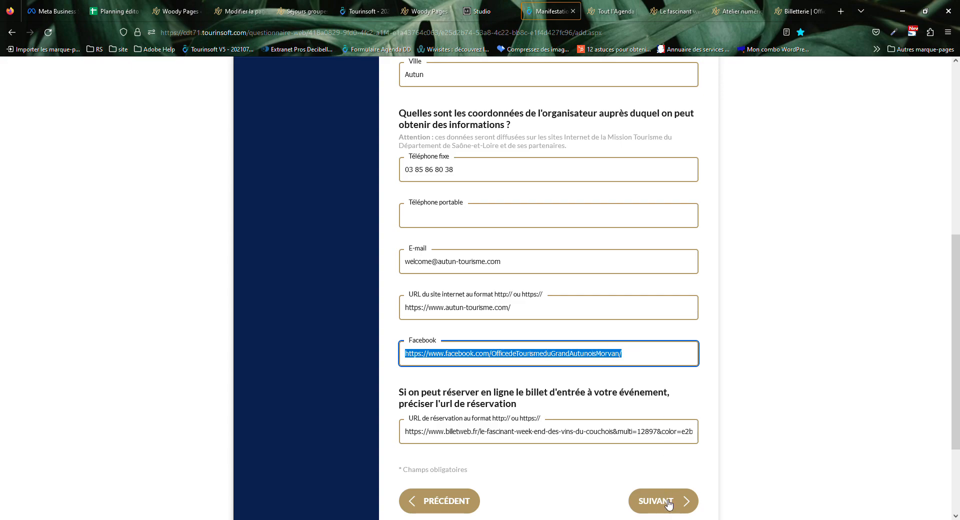
From the wine weekend event page, follow the Facebook icon under 'Suivez-nous sur'.
left_click(612, 11)
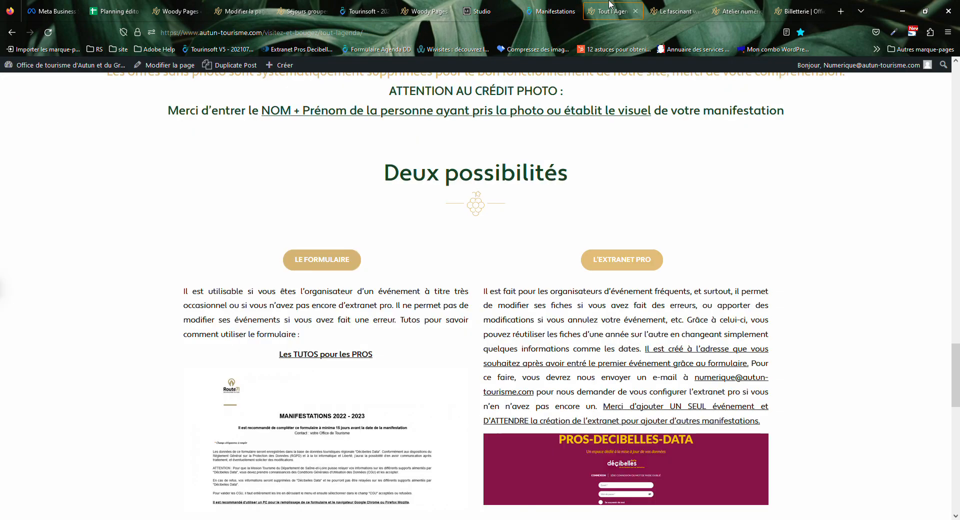
left_click(648, 8)
scroll(767, 327, "down", 10)
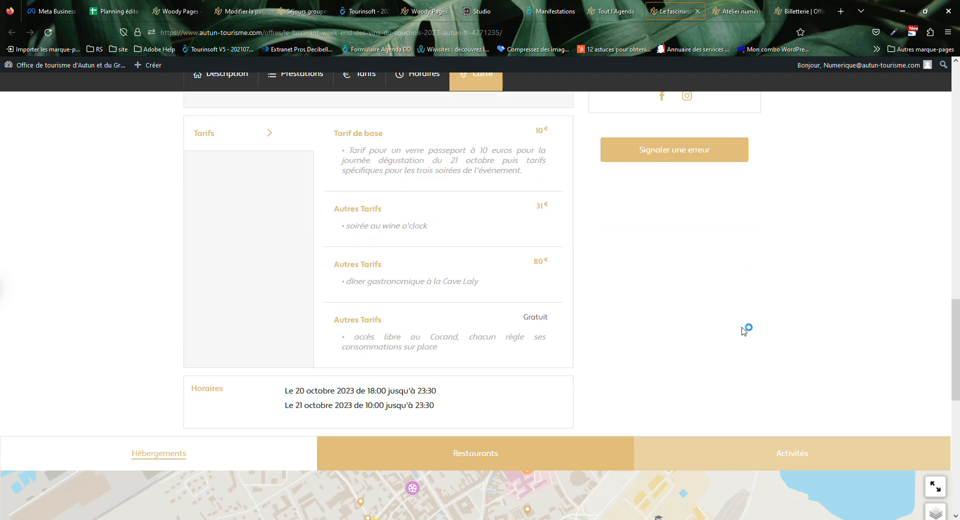
scroll(747, 330, "up", 5)
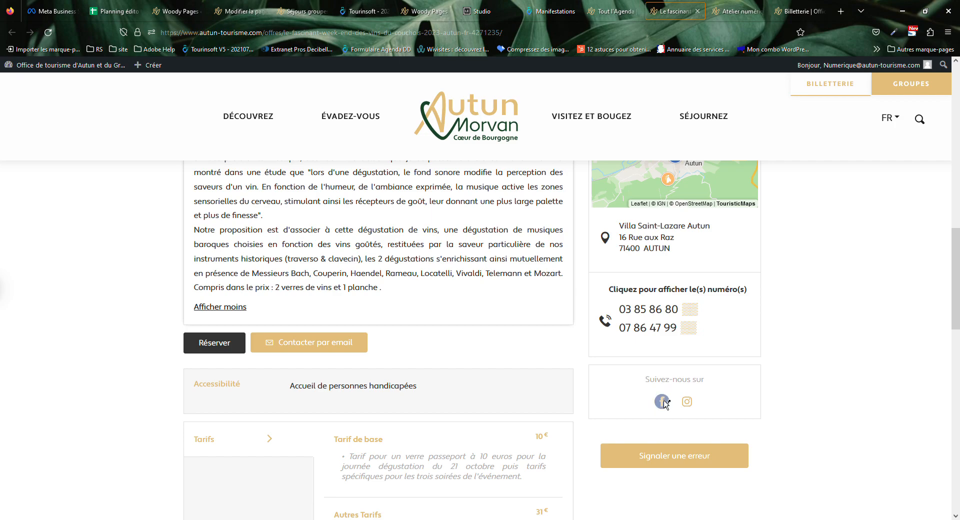
left_click(662, 400)
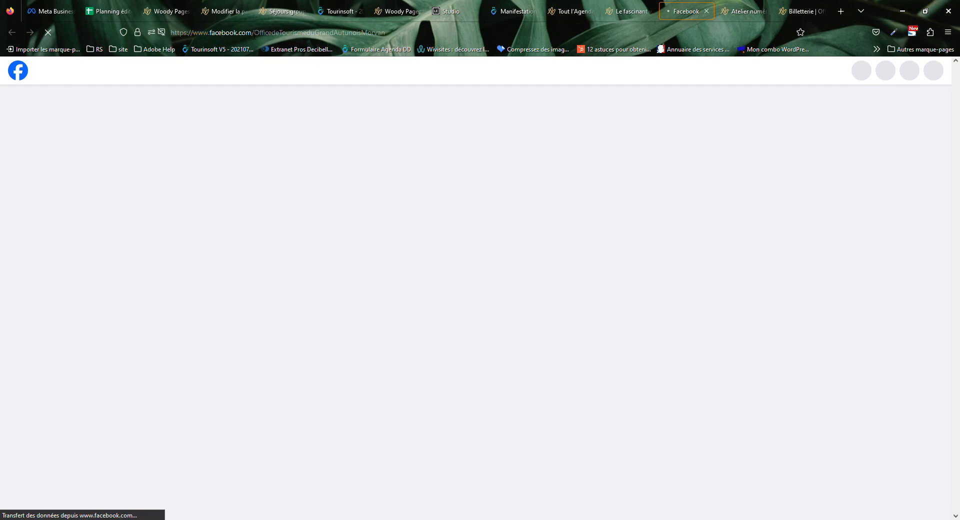
Select the tourist office's Facebook page address in the address bar to compare it.
left_click(255, 34)
double_click(252, 33)
left_click(253, 33)
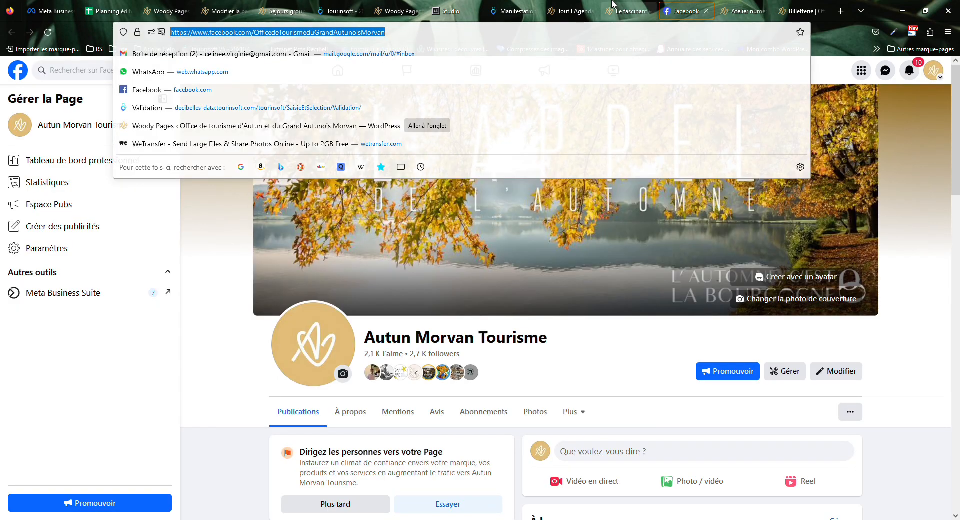
From the event page, view the instantautun Instagram profile, then close it.
left_click(627, 11)
left_click_drag(653, 385, 702, 443)
left_click(849, 390)
left_click(688, 402)
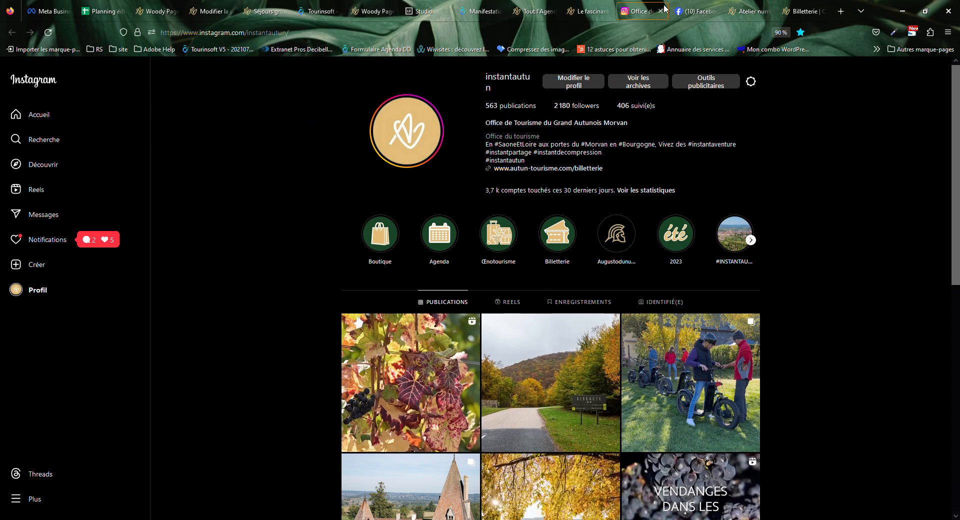
left_click(659, 11)
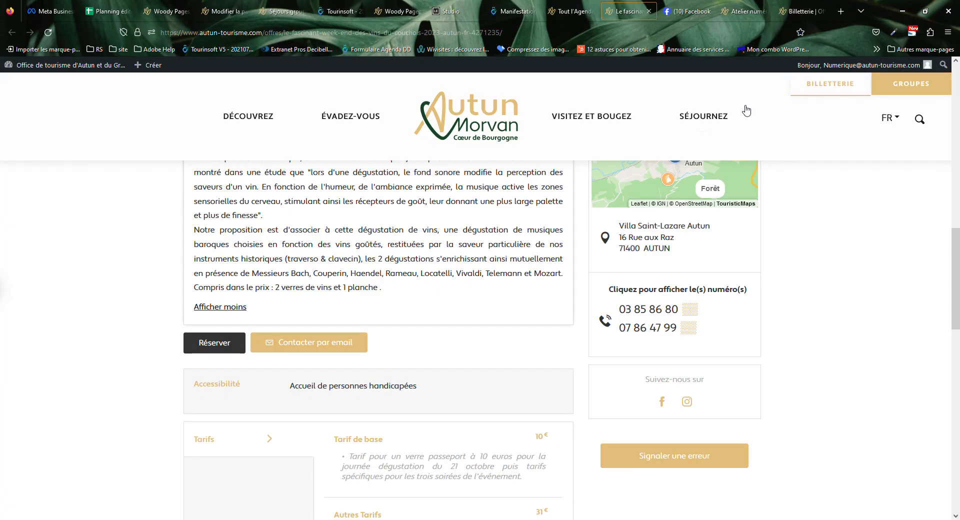
Close the Facebook page and recheck the Facebook address in the Manifestations form.
left_click(694, 14)
left_click(706, 10)
left_click(627, 11)
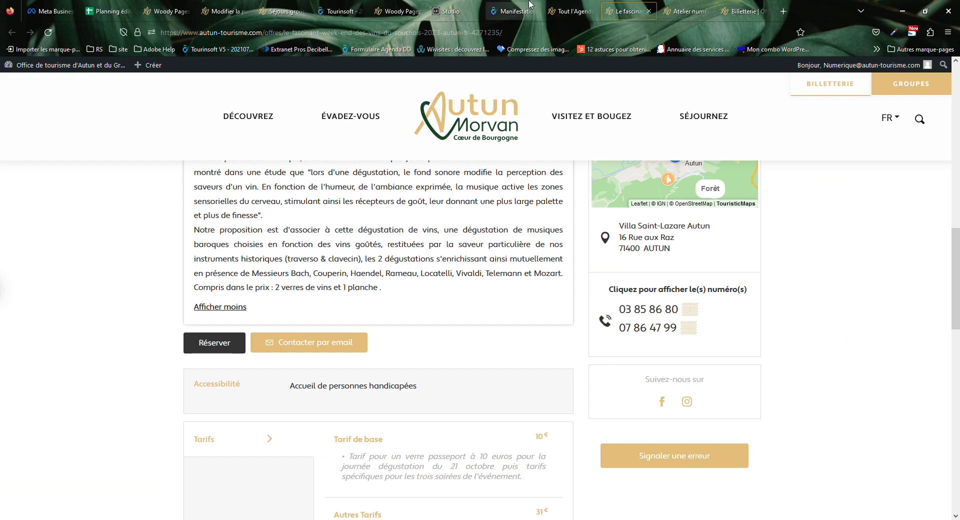
left_click(512, 11)
left_click(865, 331)
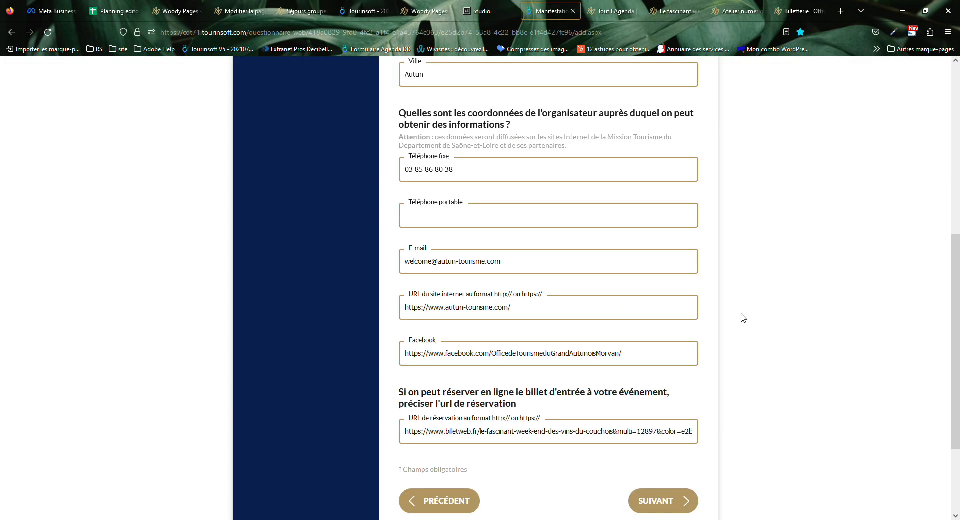
double_click(526, 358)
left_click(500, 360)
double_click(500, 359)
left_click(388, 360)
triple_click(415, 359)
left_click(680, 355)
left_click(755, 374)
Inspect the full billetweb booking link in the reservation field.
scroll(755, 374, "down", 3)
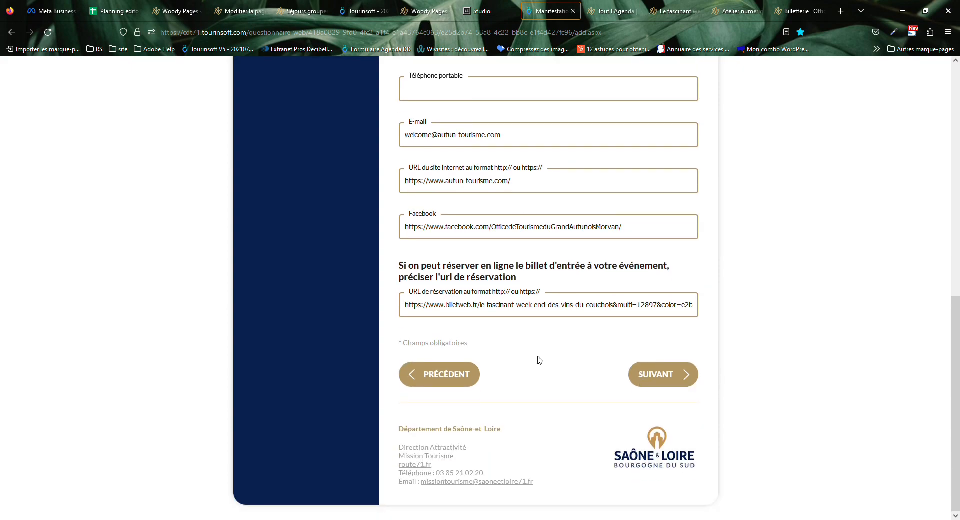
left_click(413, 298)
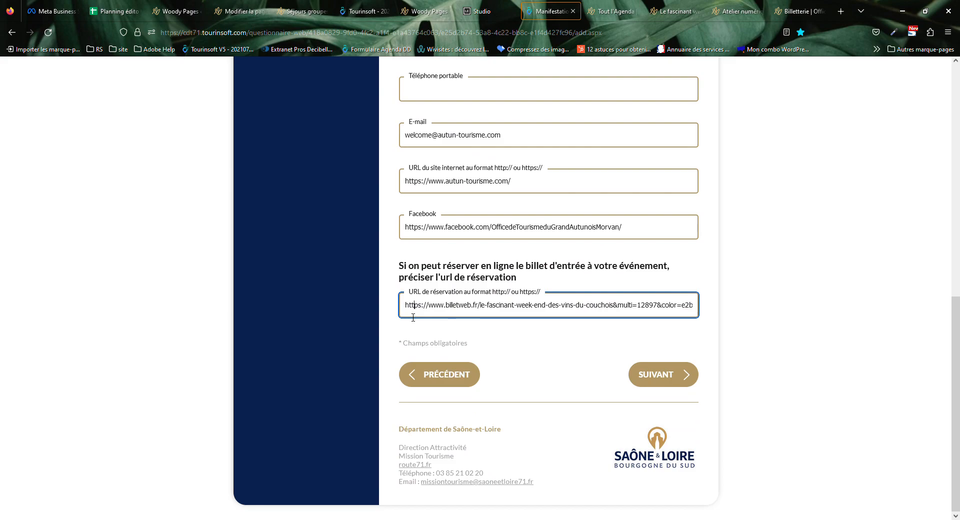
left_click_drag(410, 314, 774, 306)
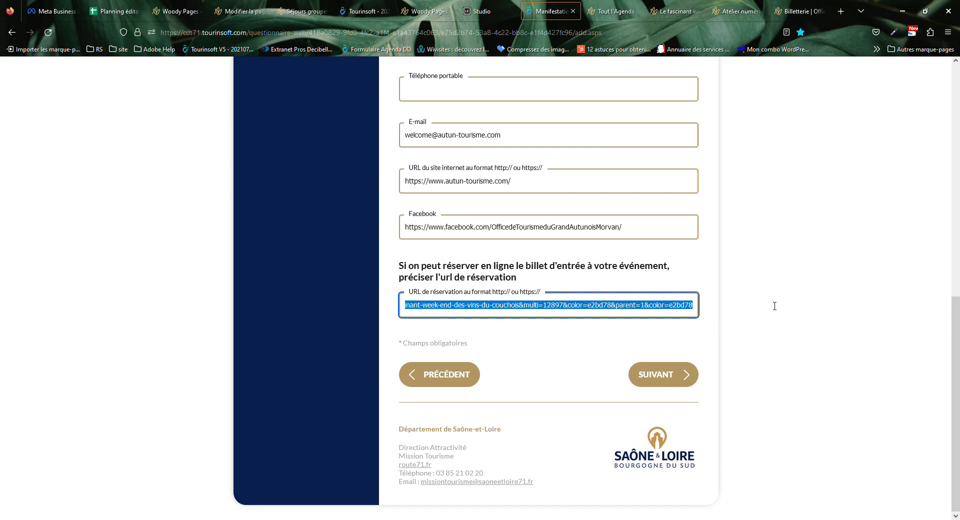
left_click(715, 325)
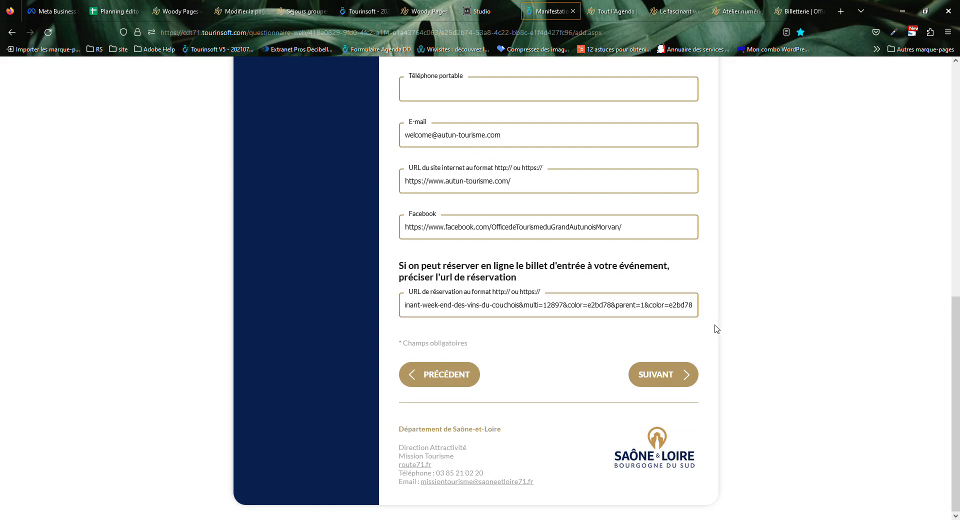
left_click_drag(596, 311, 339, 316)
left_click(534, 310)
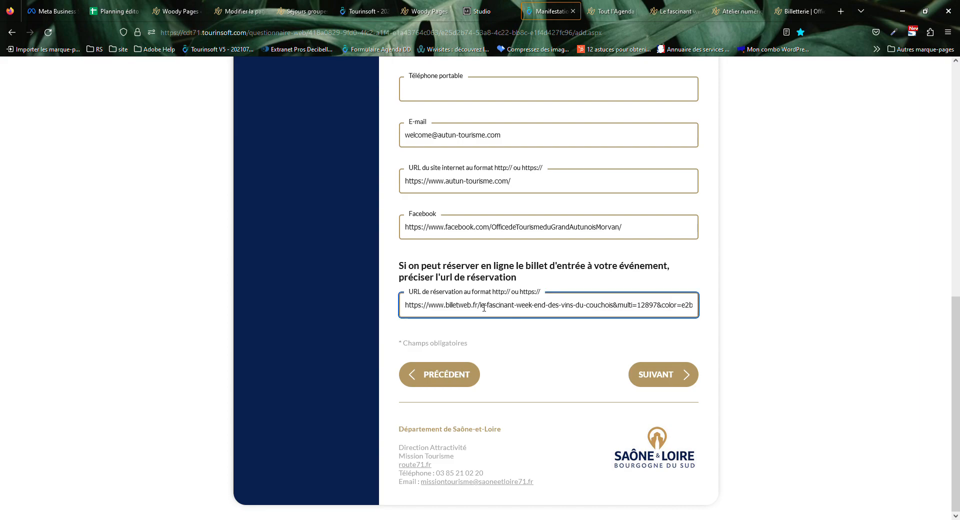
left_click(744, 326)
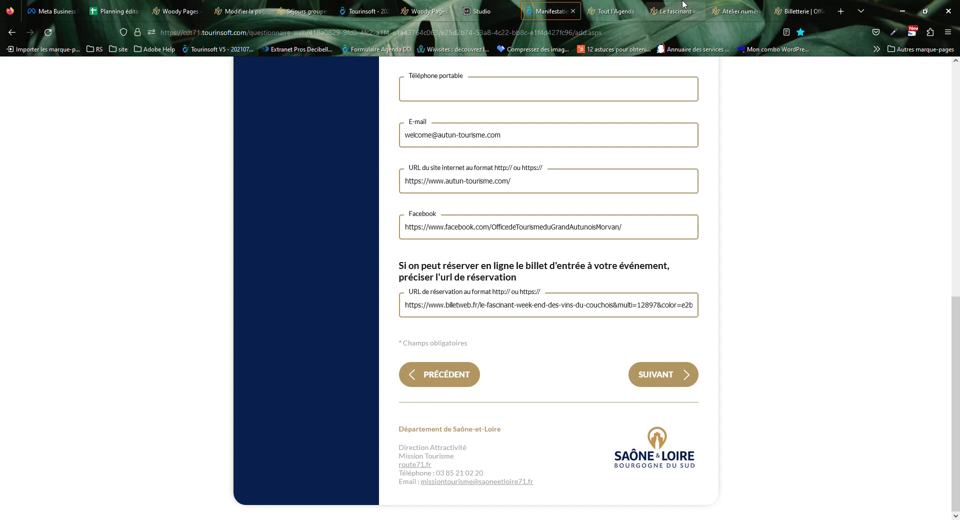
On the Billetterie page, inspect the 'billetterie' part of the ticketing page address.
left_click(798, 11)
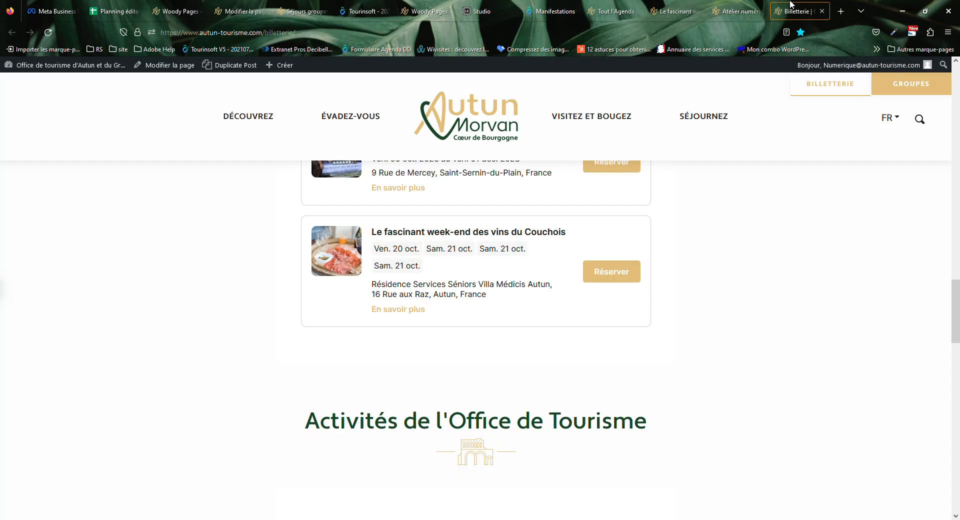
left_click(293, 33)
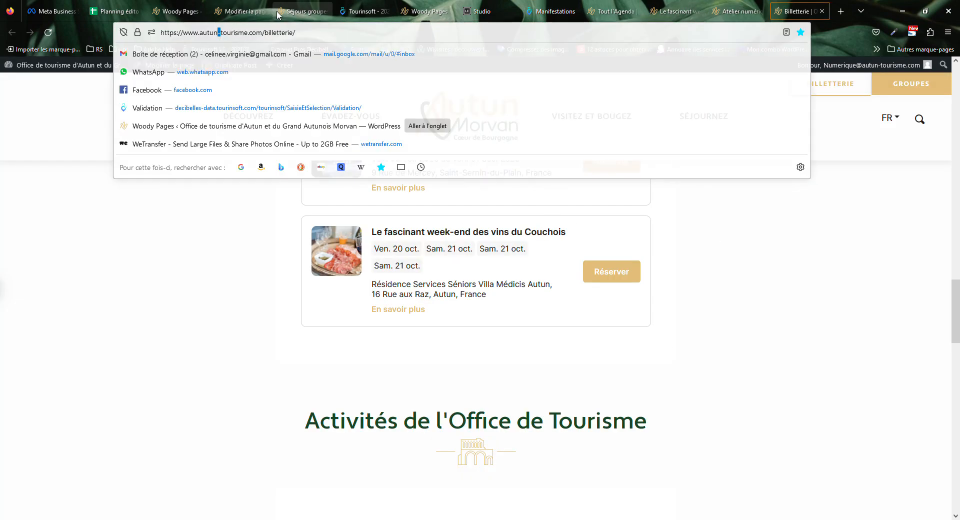
double_click(293, 33)
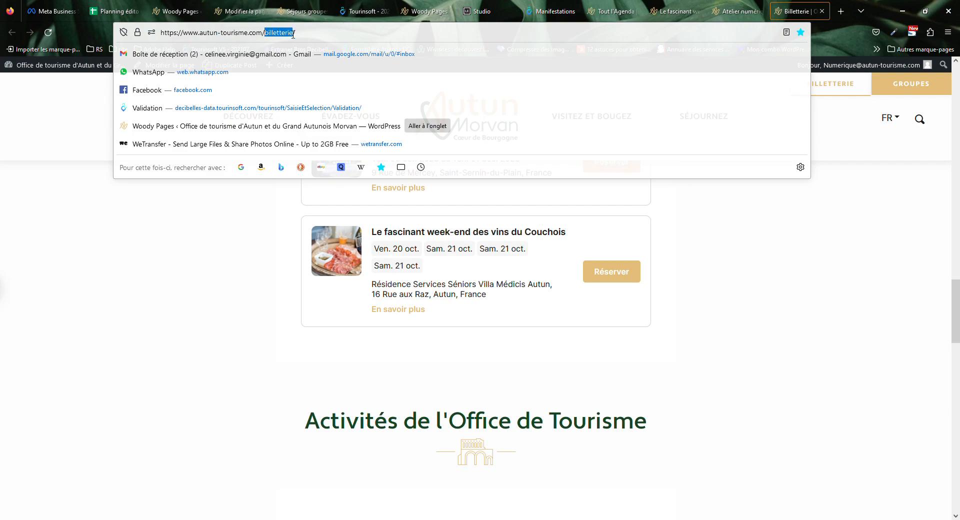
left_click(172, 204)
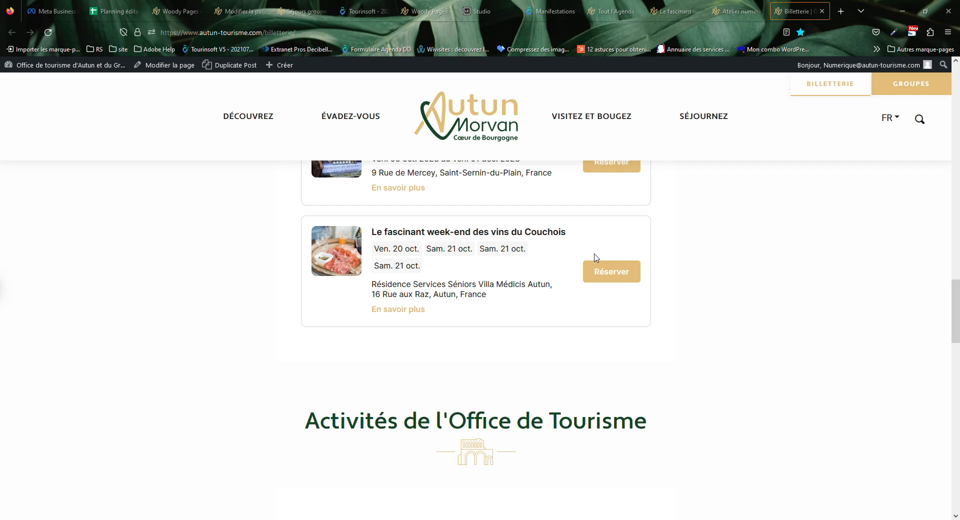
Back in the form, scroll up and check the event name 'Le Facsinant week-end des côtes du Couchois'.
left_click(550, 11)
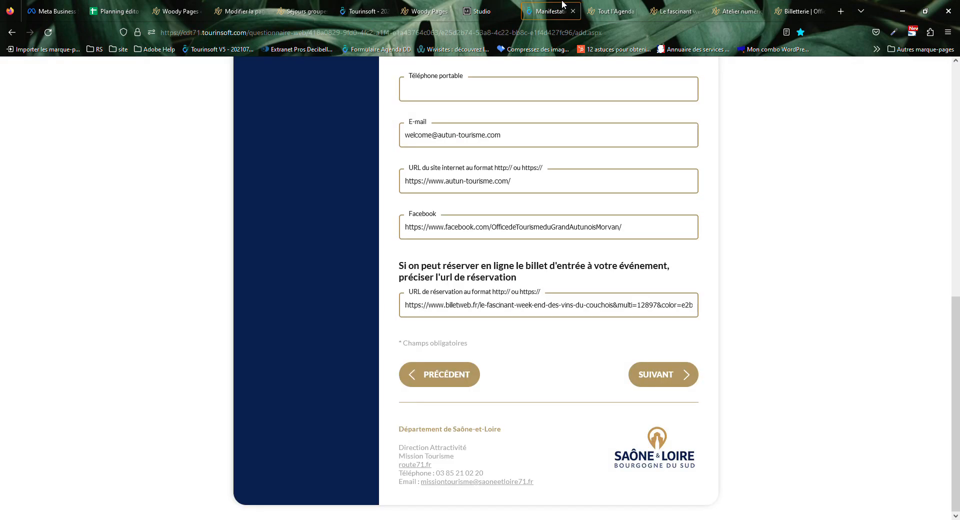
scroll(670, 375, "up", 15)
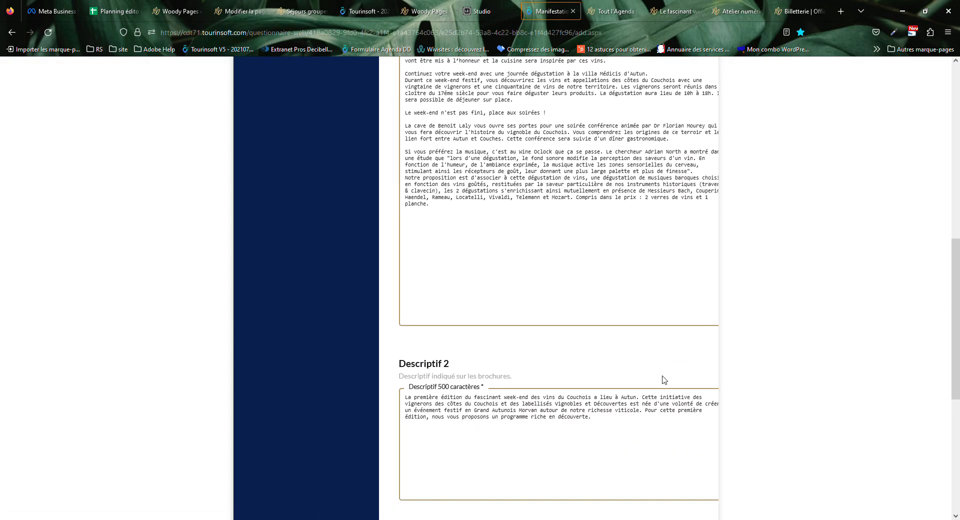
scroll(648, 392, "up", 3)
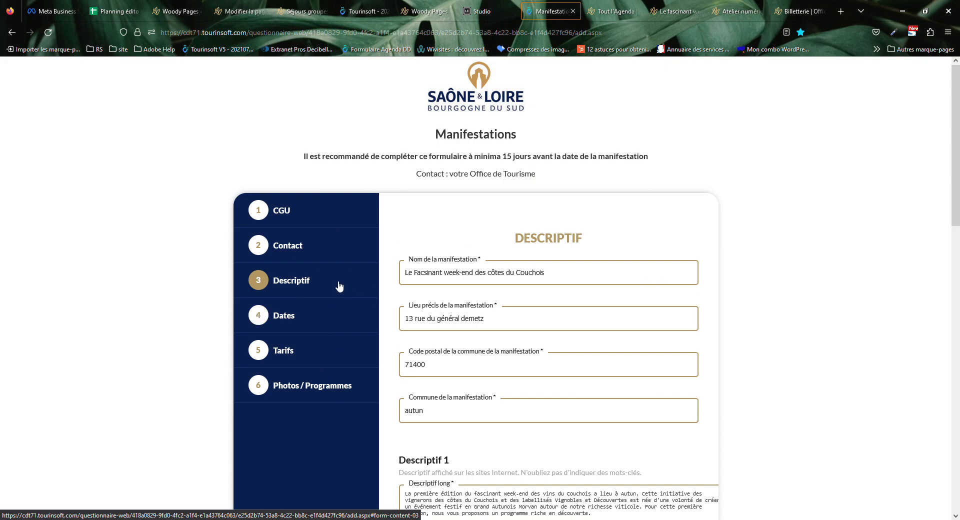
left_click(416, 274)
left_click_drag(588, 267, 383, 276)
left_click(480, 281)
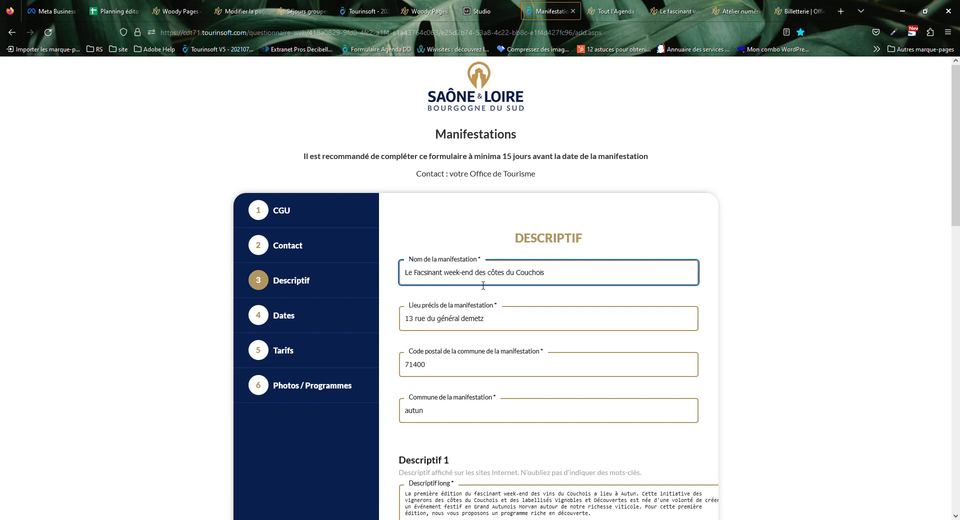
Check the Lieu précis street address, Code postal and Commune fields.
left_click(495, 328)
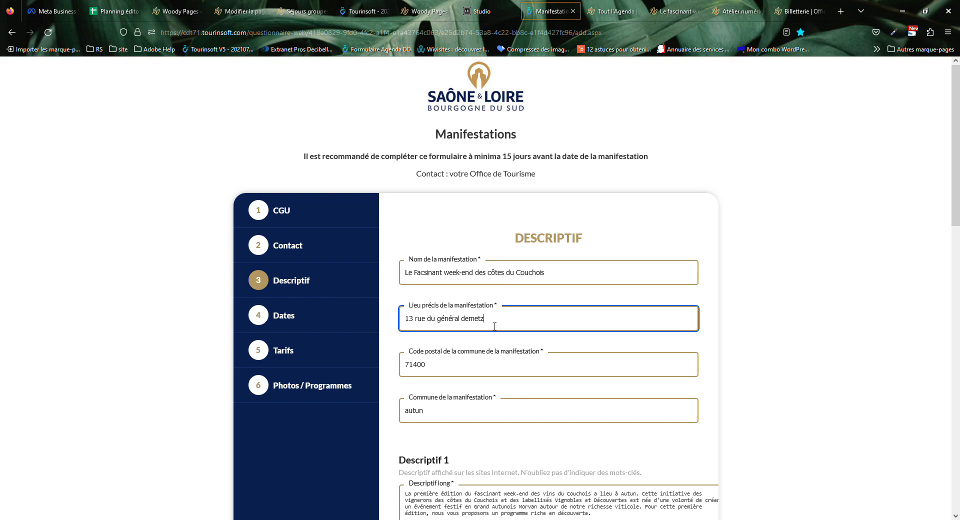
triple_click(494, 326)
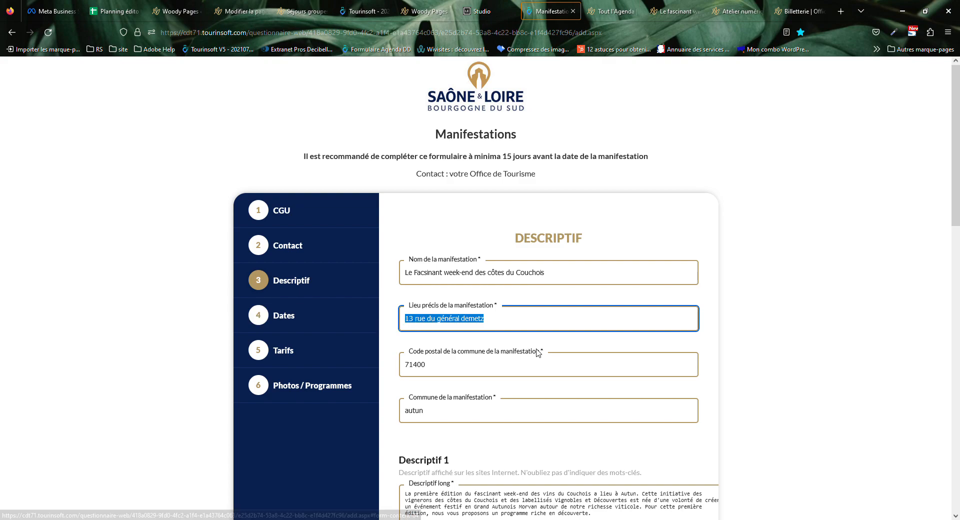
left_click(436, 368)
double_click(468, 319)
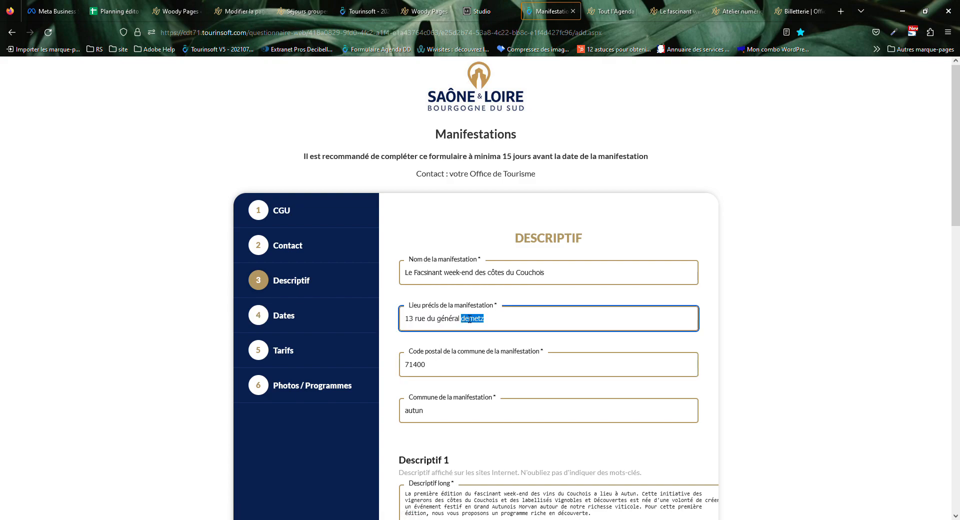
left_click(434, 375)
left_click(448, 419)
scroll(448, 419, "down", 5)
Review the long description and select the opening of the brochure description.
left_click(473, 328)
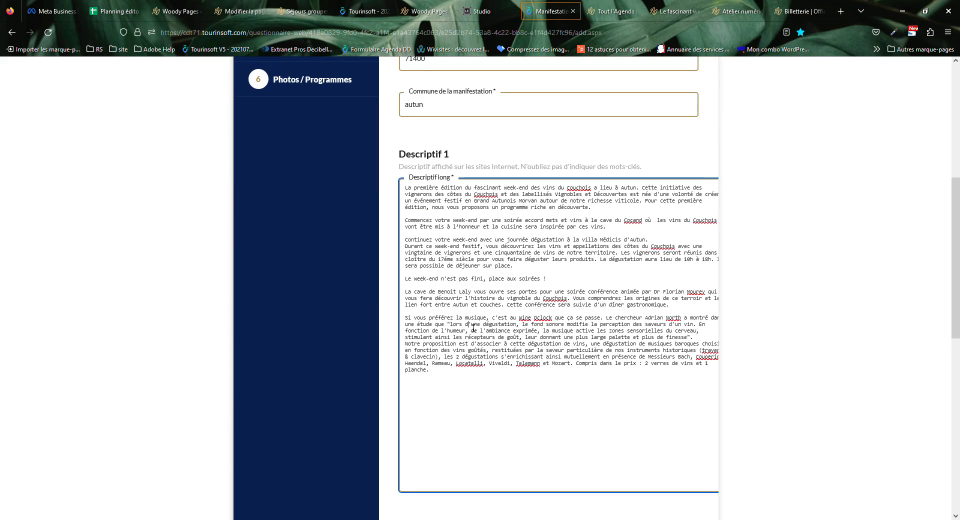
scroll(471, 327, "down", 8)
scroll(474, 297, "up", 10)
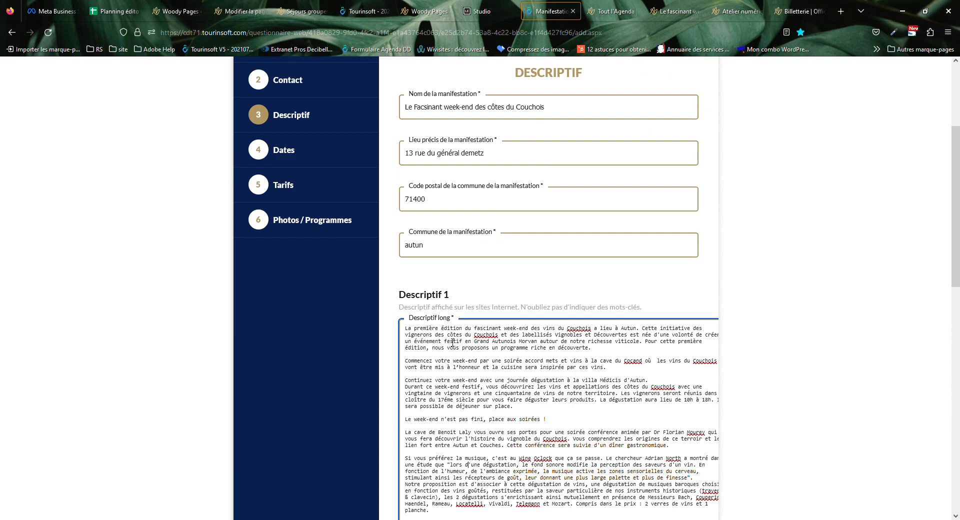
left_click_drag(957, 214, 958, 237)
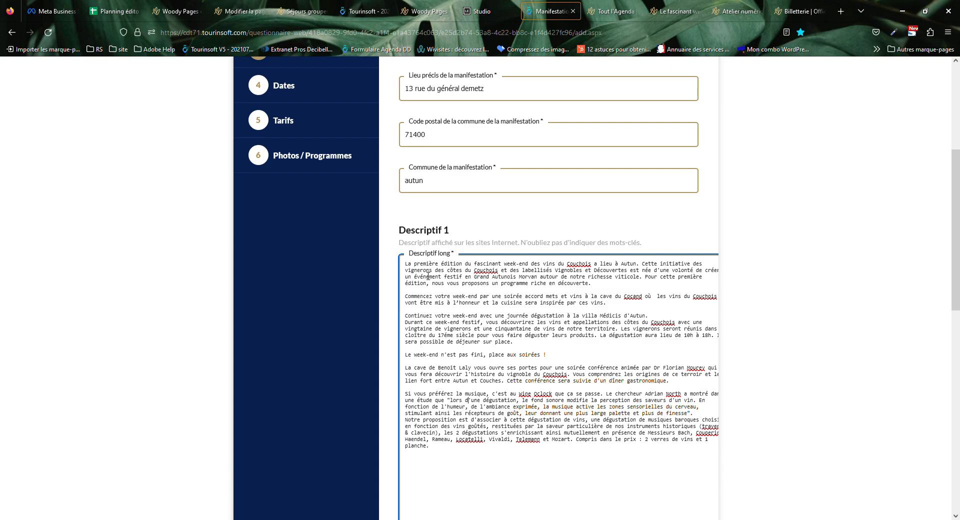
scroll(428, 300, "down", 5)
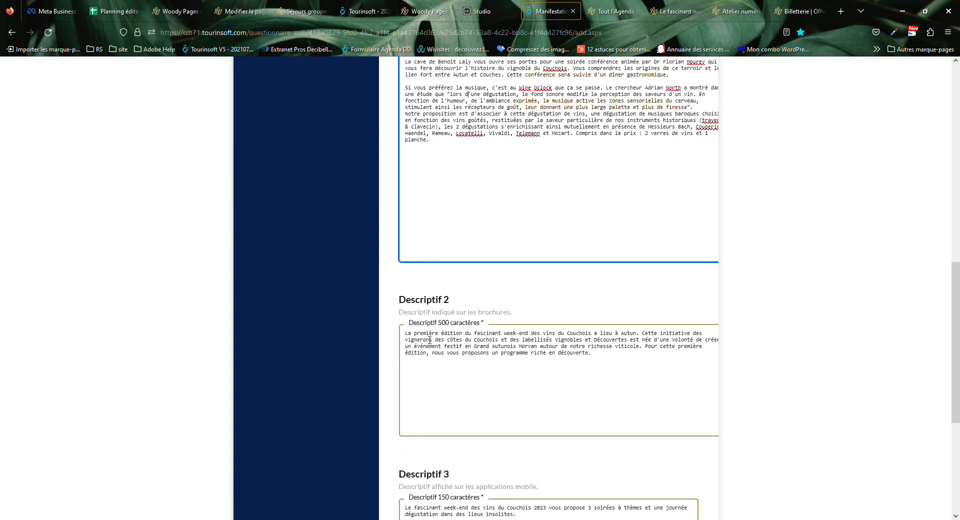
left_click_drag(405, 333, 553, 312)
scroll(520, 428, "down", 4)
left_click(446, 260)
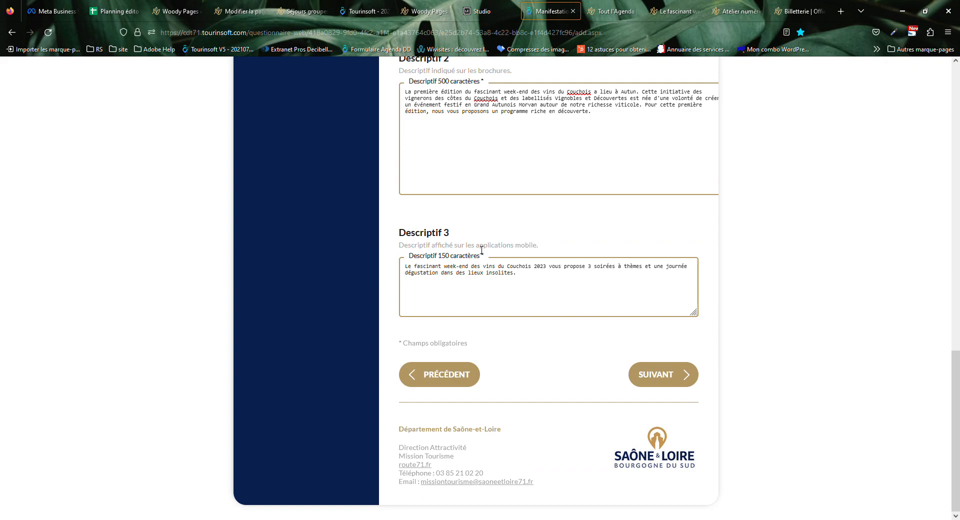
Check the mobile description text, then compare with the published wine weekend page.
left_click_drag(482, 249, 604, 248)
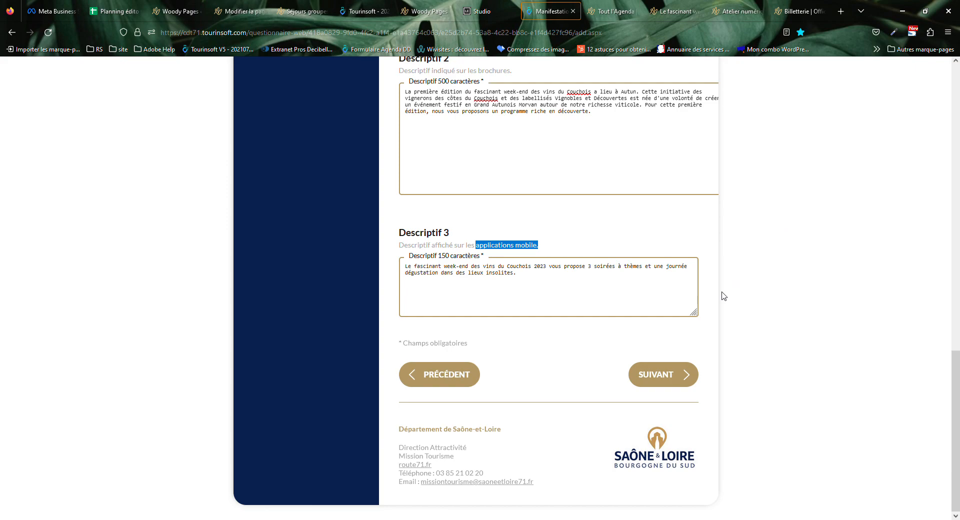
left_click(527, 283)
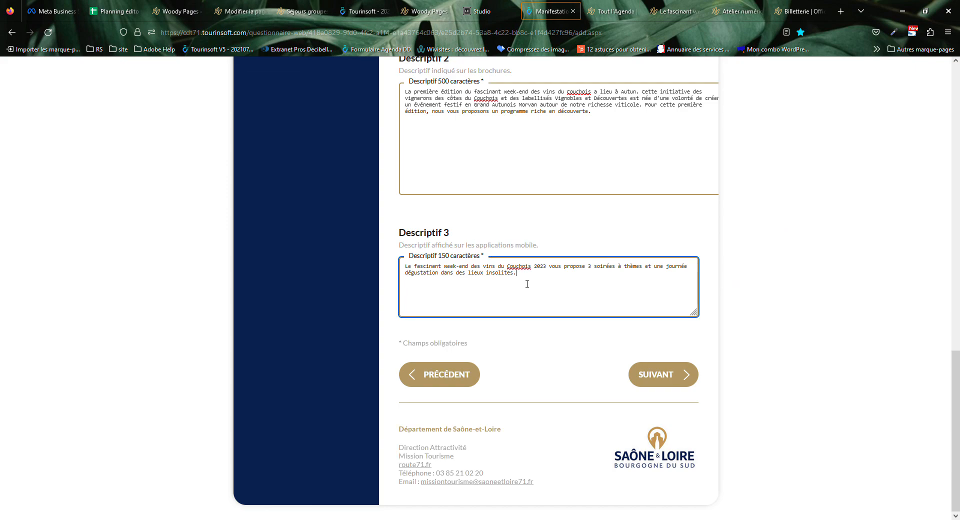
left_click_drag(519, 277, 395, 262)
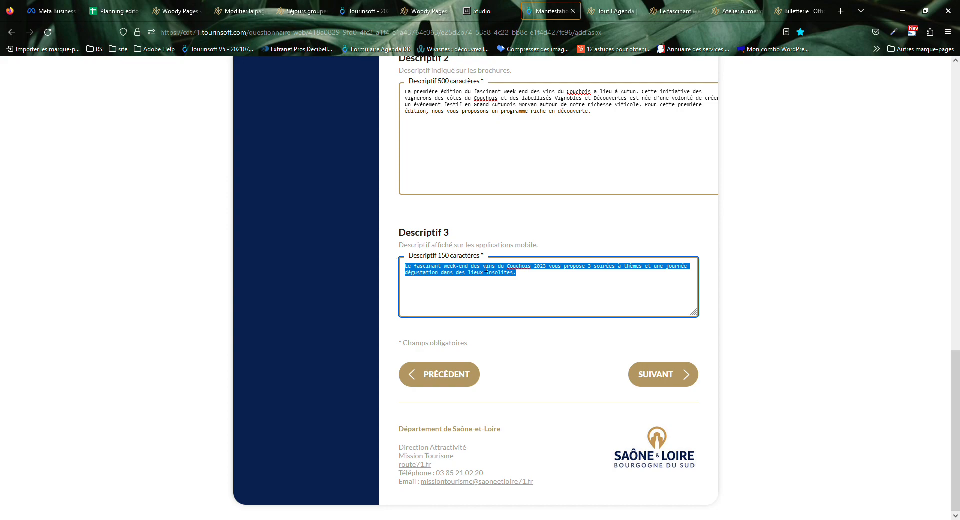
scroll(497, 275, "up", 15)
left_click_drag(405, 330, 565, 517)
left_click(605, 453)
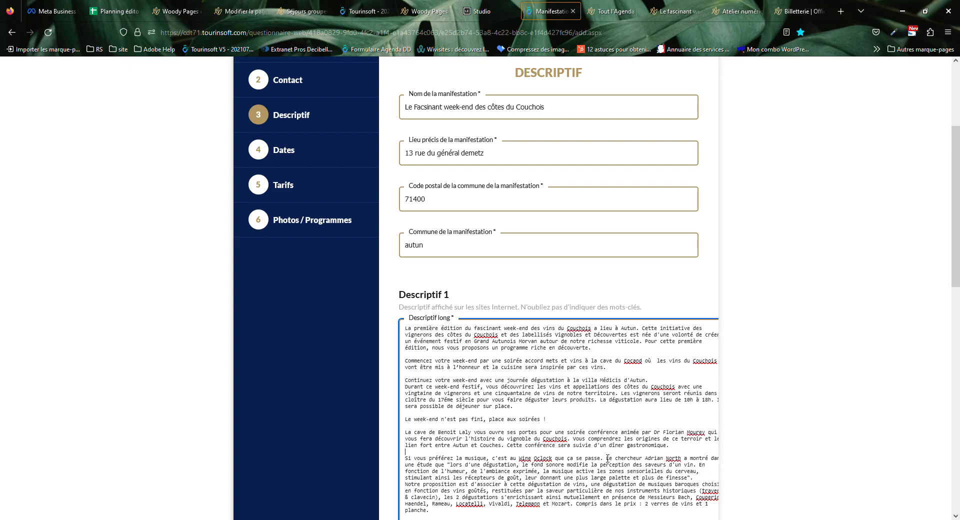
left_click(664, 2)
scroll(267, 292, "up", 8)
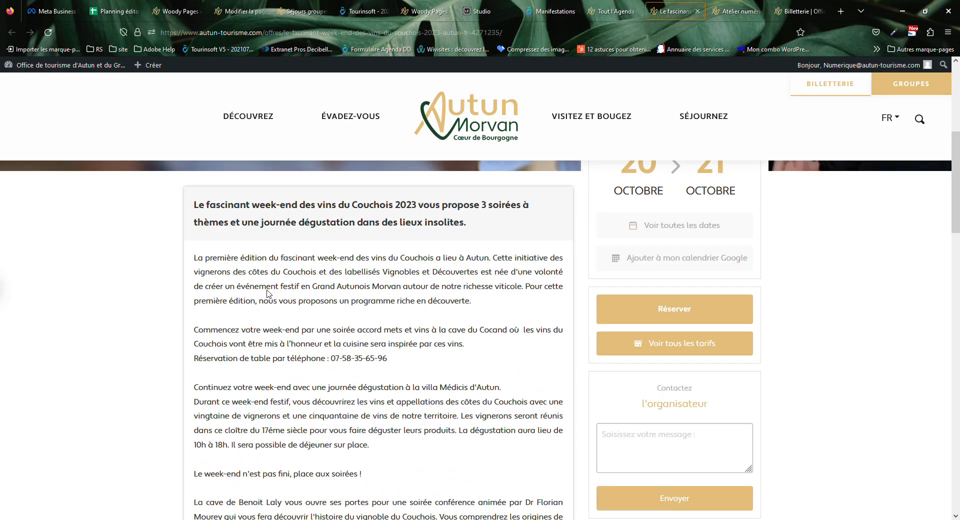
Read the bold 'Le…' intro heading and opening paragraph on the Couchois wine weekend page.
scroll(267, 293, "up", 4)
left_click_drag(192, 454, 193, 404)
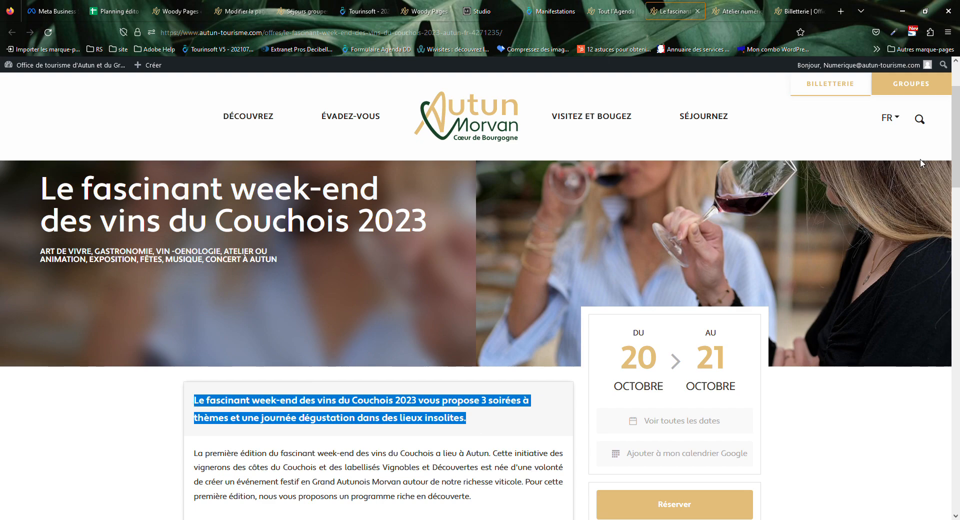
left_click_drag(953, 145, 954, 165)
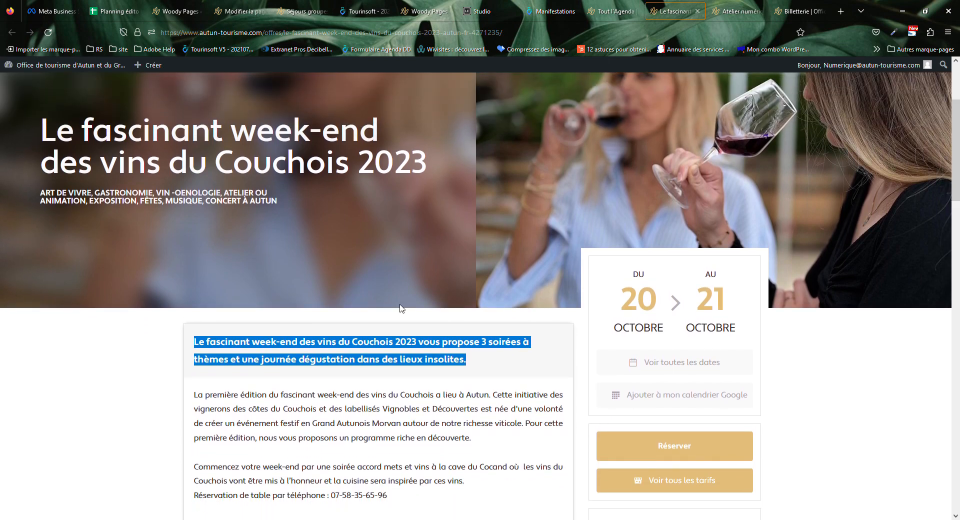
left_click(200, 347)
left_click_drag(194, 393, 531, 408)
left_click_drag(194, 344, 501, 371)
left_click(470, 358)
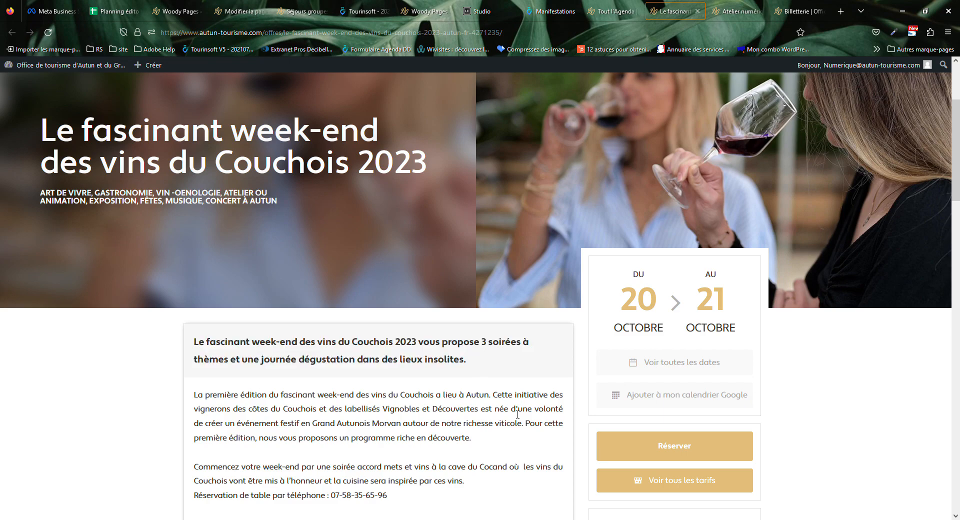
scroll(519, 410, "down", 5)
scroll(520, 410, "up", 5)
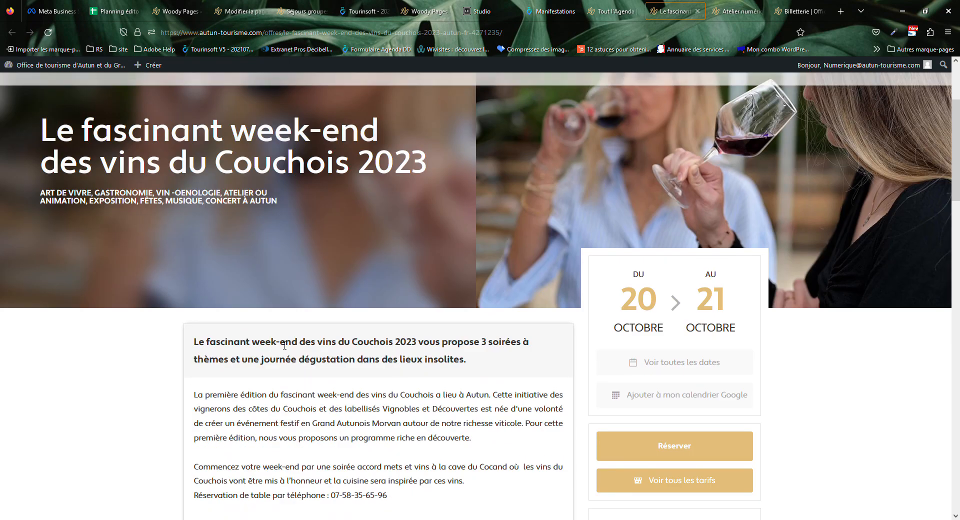
double_click(199, 342)
left_click_drag(225, 360, 563, 412)
left_click(225, 370)
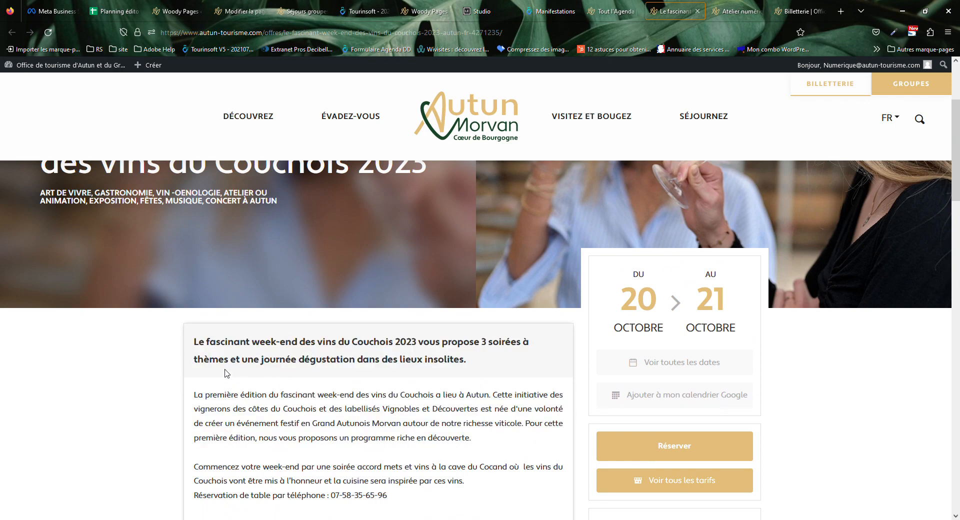
Back in Tourinsoft, inspect the mobile description in Descriptif 3.
left_click(549, 11)
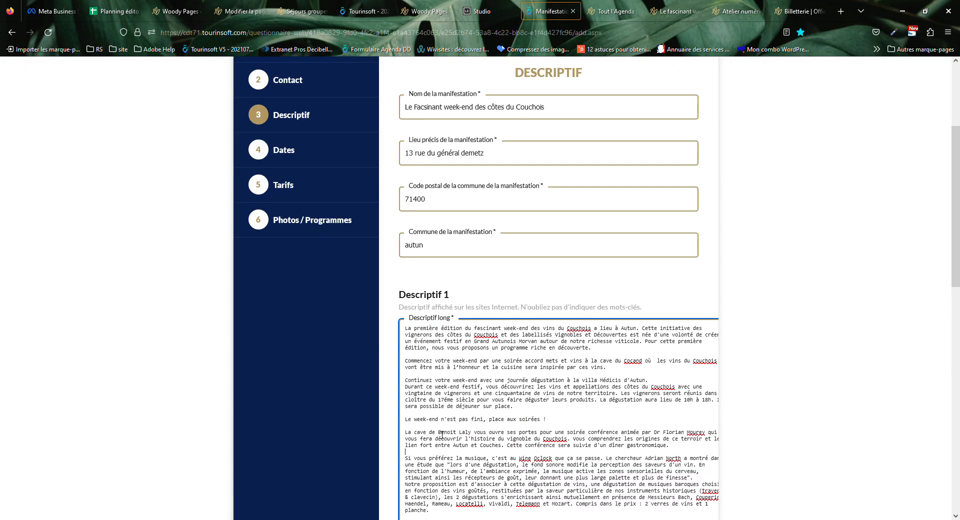
scroll(430, 392, "down", 7)
scroll(434, 419, "down", 5)
double_click(464, 267)
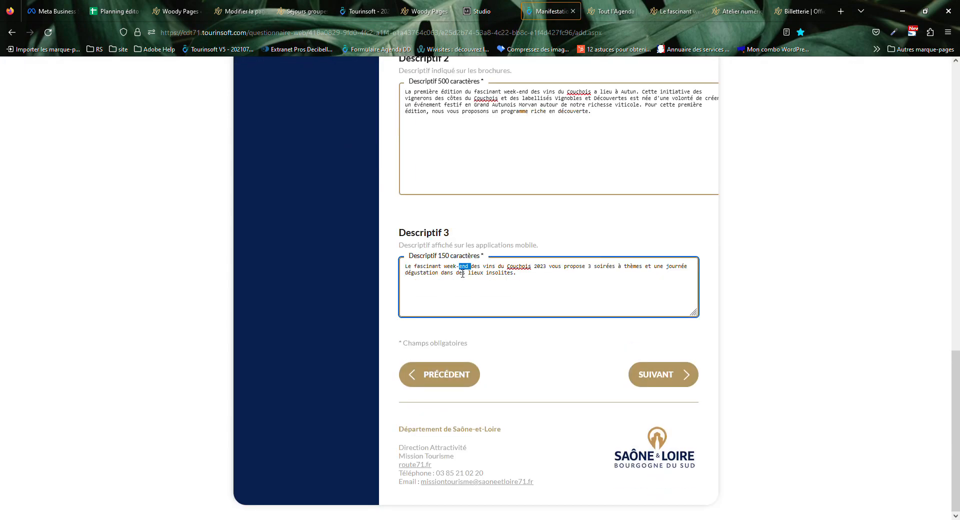
left_click(462, 273)
Check the opening lines of the Descriptif 1 long description, then return to the published event page.
scroll(551, 171, "up", 12)
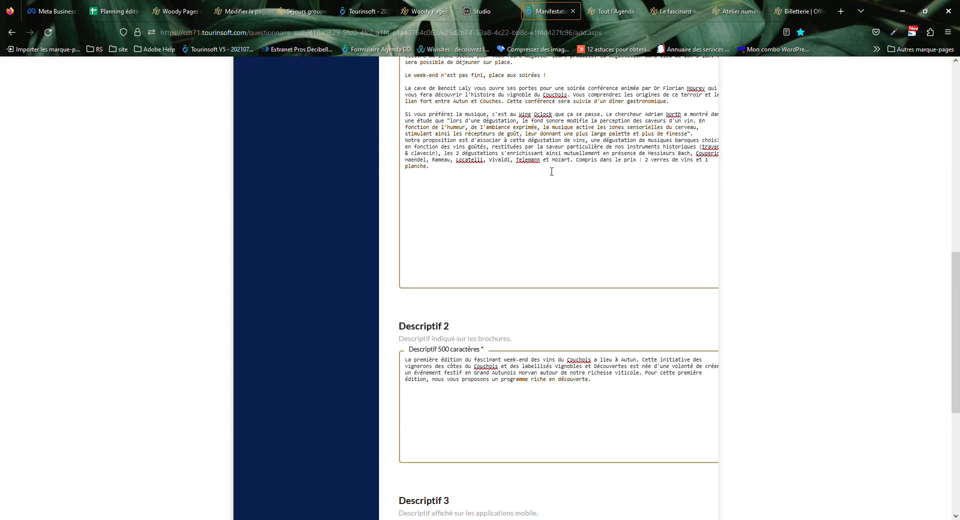
scroll(445, 223, "up", 1)
left_click_drag(406, 328, 676, 340)
left_click(675, 340)
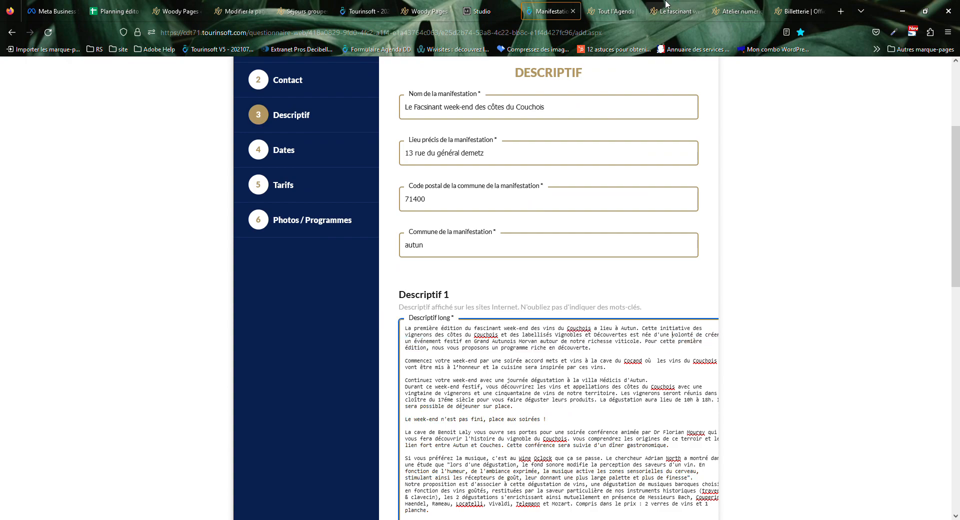
left_click_drag(955, 184, 959, 229)
scroll(468, 278, "down", 5)
scroll(469, 279, "up", 5)
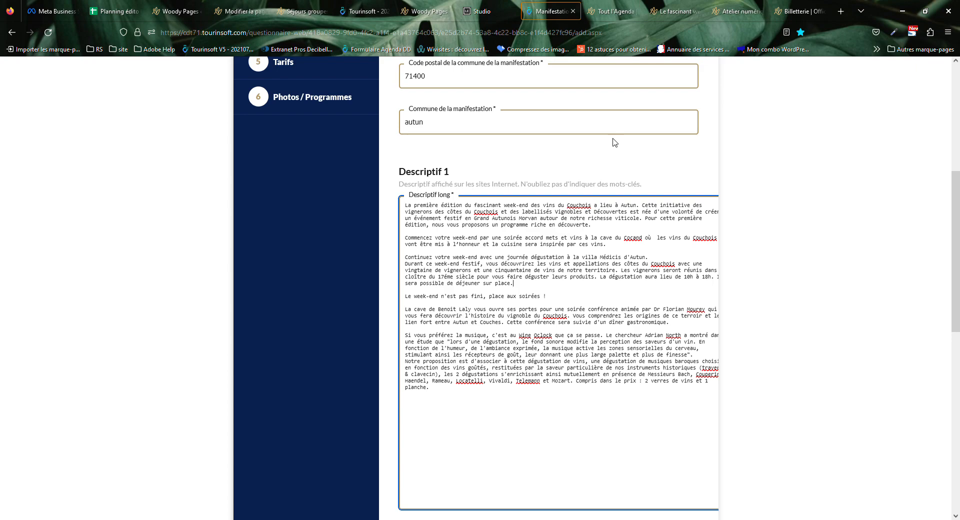
left_click(672, 11)
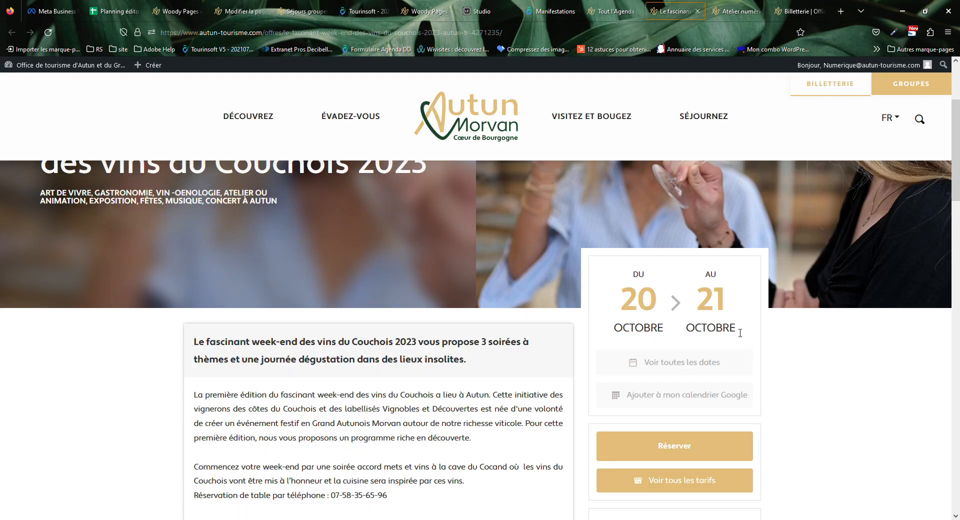
Check the event's October dates on the published page.
left_click_drag(621, 276, 754, 329)
left_click(744, 342)
scroll(734, 320, "down", 5)
scroll(726, 300, "up", 5)
scroll(684, 487, "down", 5)
scroll(673, 440, "down", 6)
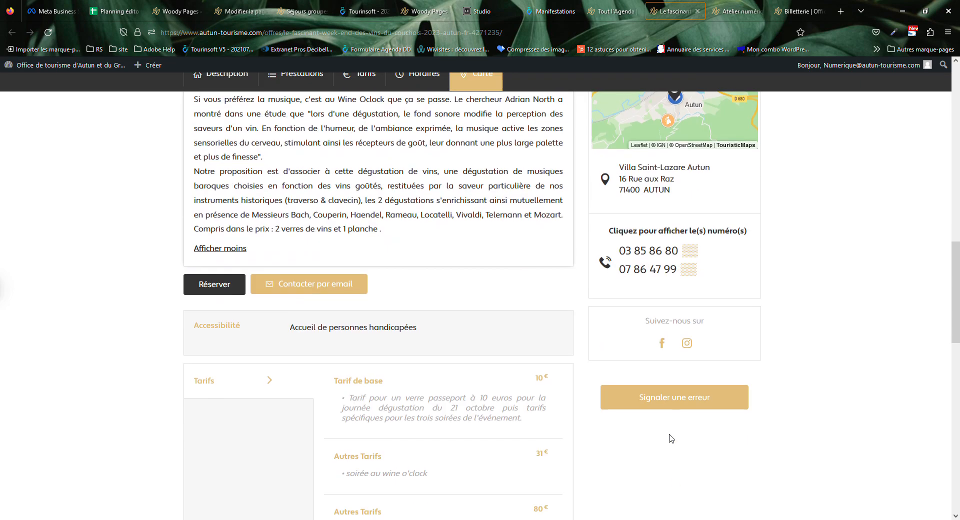
scroll(677, 400, "up", 11)
scroll(683, 475, "down", 5)
Open the organiser contact form with Envoyer, then close it again.
left_click(682, 291)
left_click(692, 327)
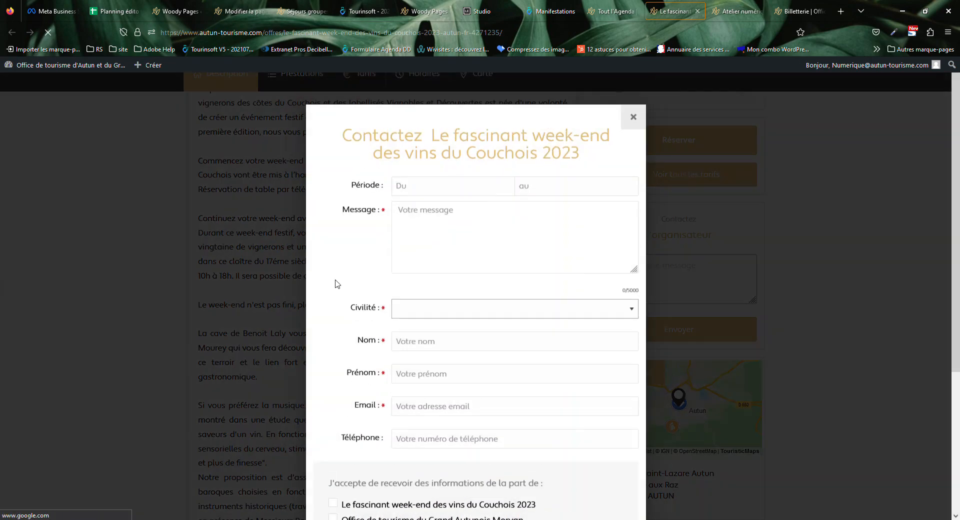
left_click(633, 118)
scroll(750, 235, "down", 6)
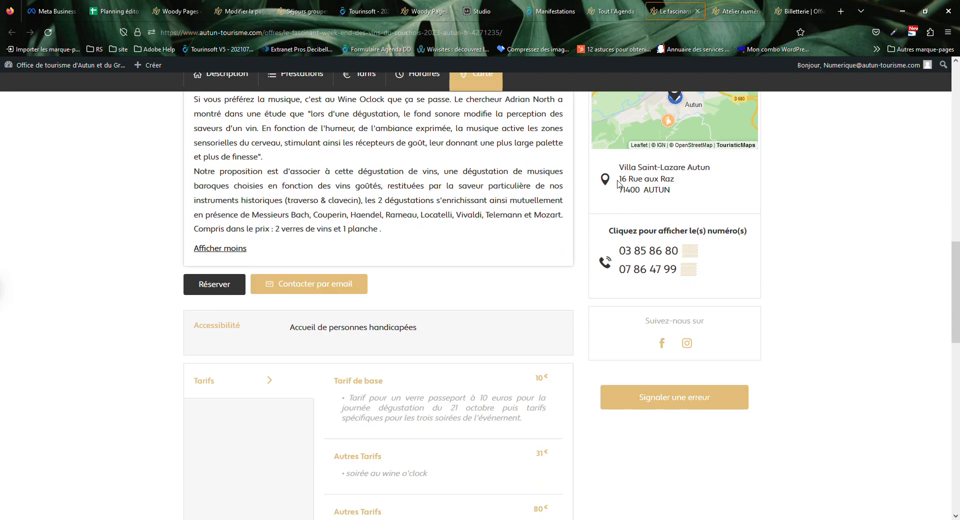
Reveal the organiser's full phone numbers and cancel the phone-link prompt.
left_click_drag(608, 230, 744, 299)
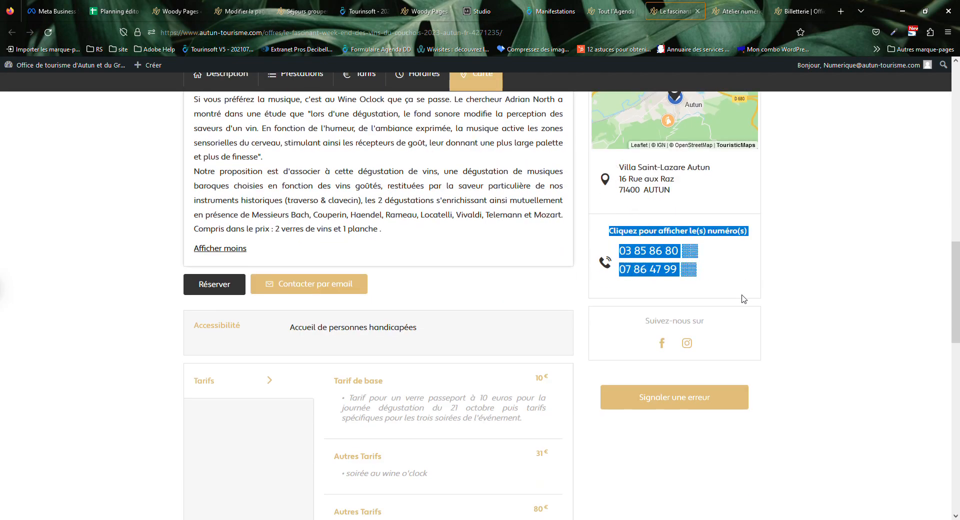
left_click(655, 271)
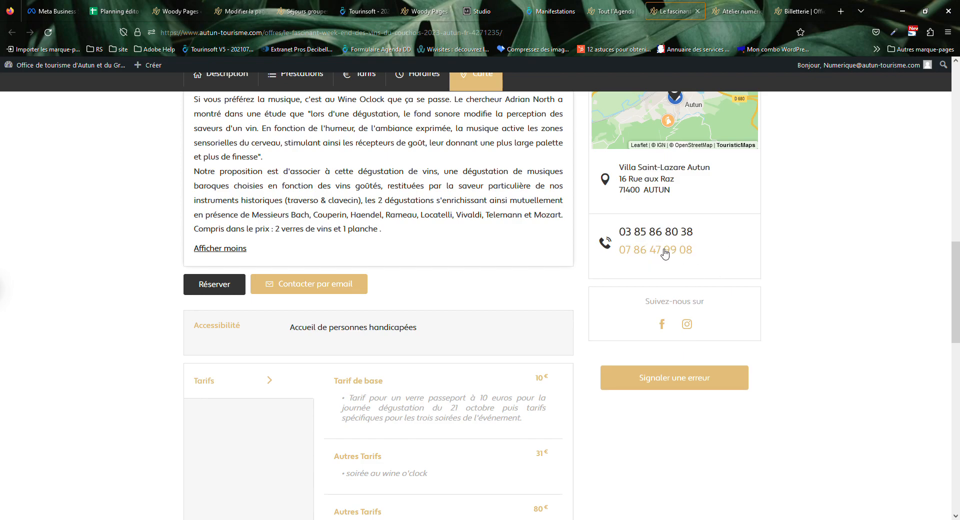
left_click(660, 250)
key("Escape")
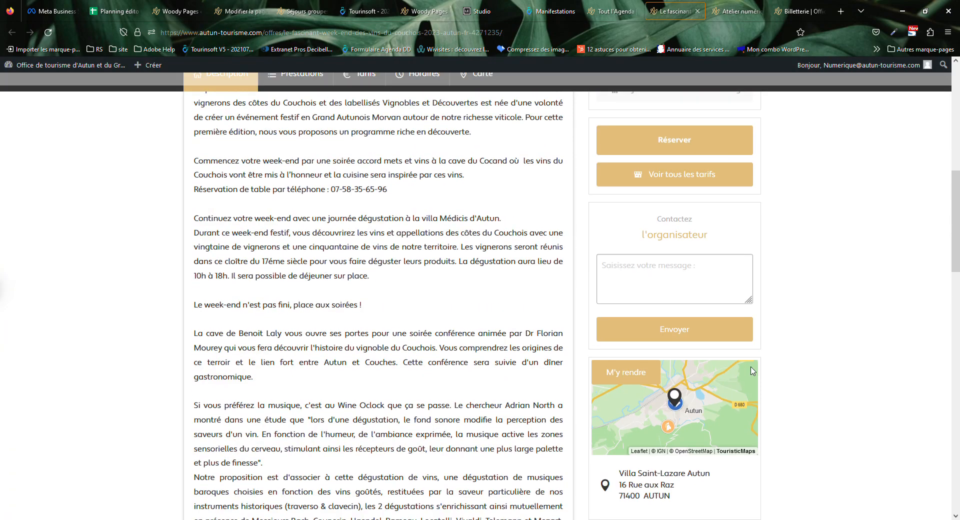
scroll(810, 307, "up", 5)
scroll(700, 495, "down", 2)
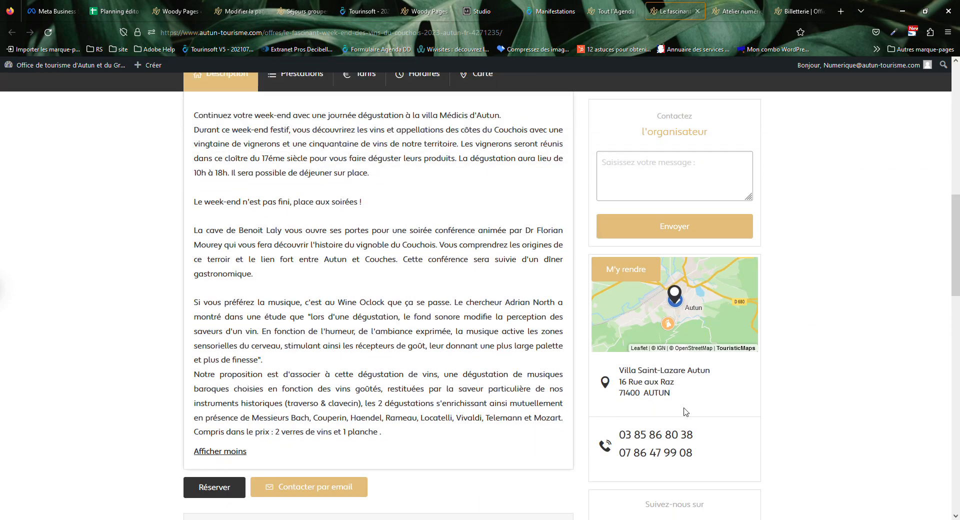
left_click_drag(691, 396, 610, 368)
left_click(803, 393)
scroll(775, 410, "down", 5)
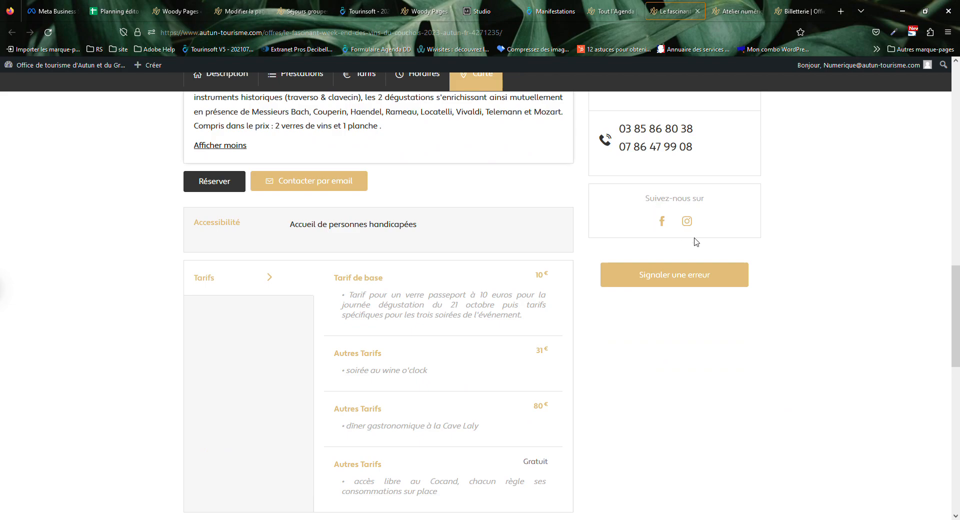
scroll(696, 242, "up", 10)
scroll(600, 370, "down", 5)
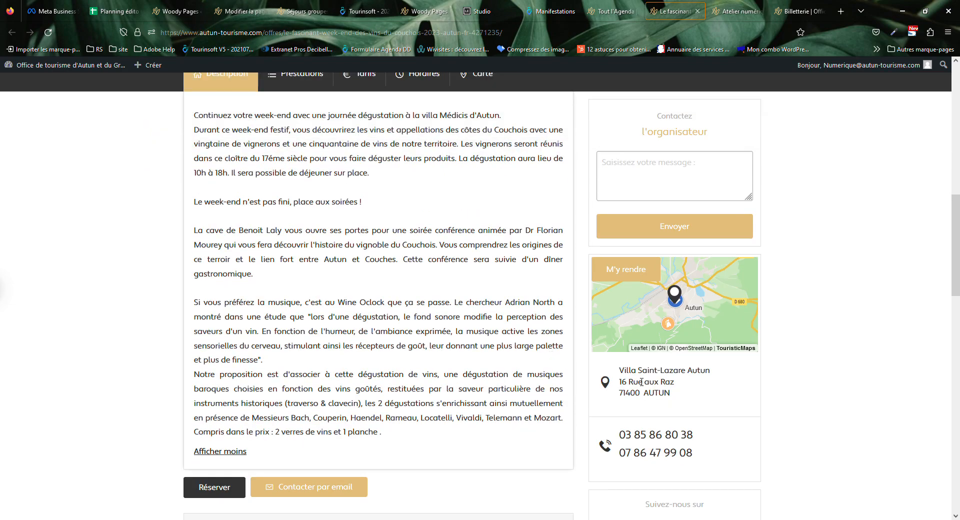
scroll(641, 382, "down", 5)
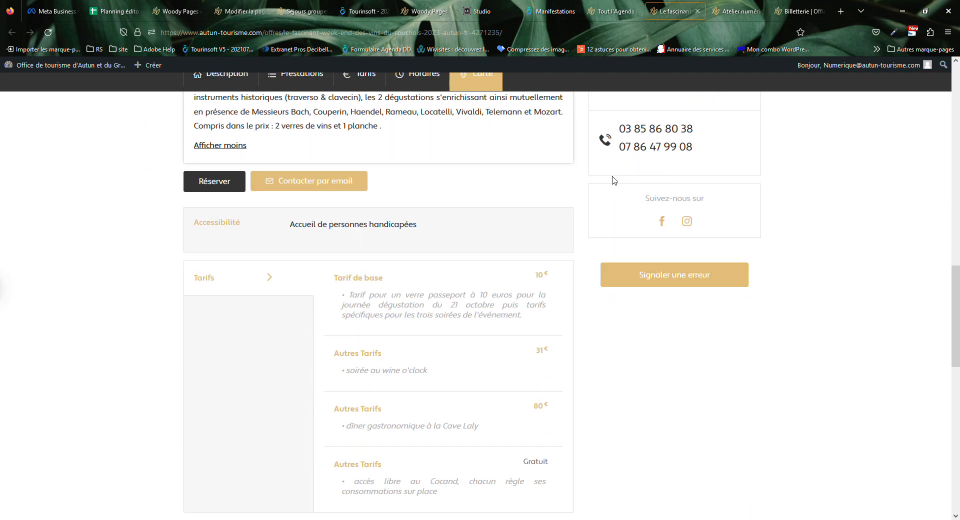
left_click_drag(614, 180, 793, 182)
left_click(750, 208)
left_click_drag(623, 212, 644, 198)
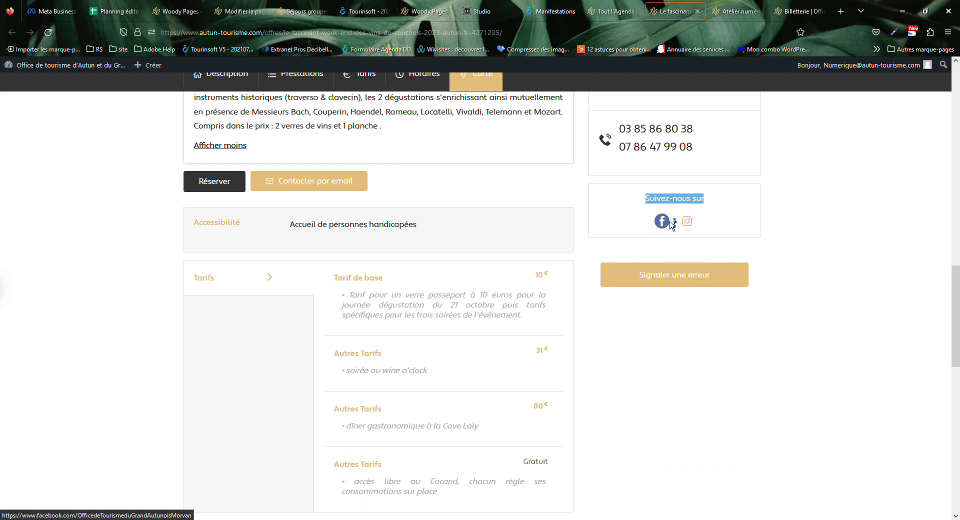
left_click(770, 238)
scroll(459, 250, "up", 5)
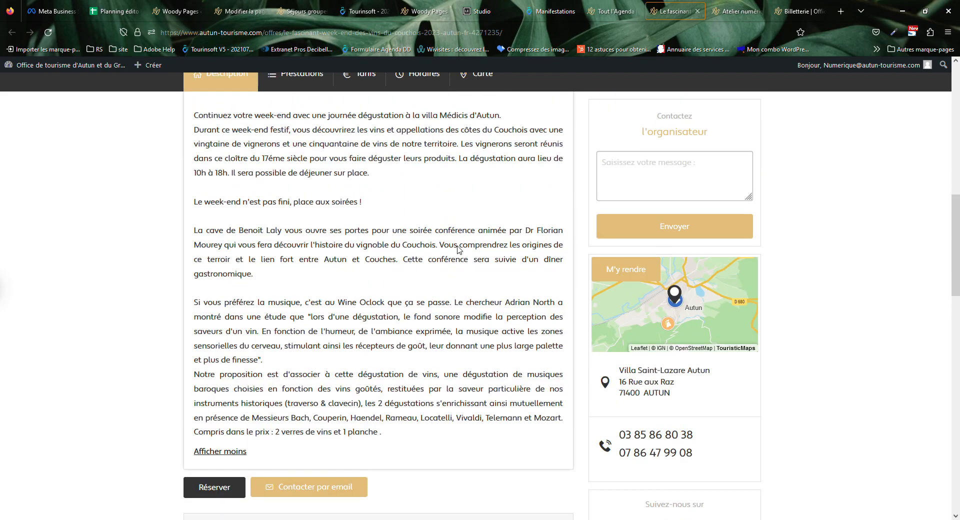
scroll(459, 249, "up", 5)
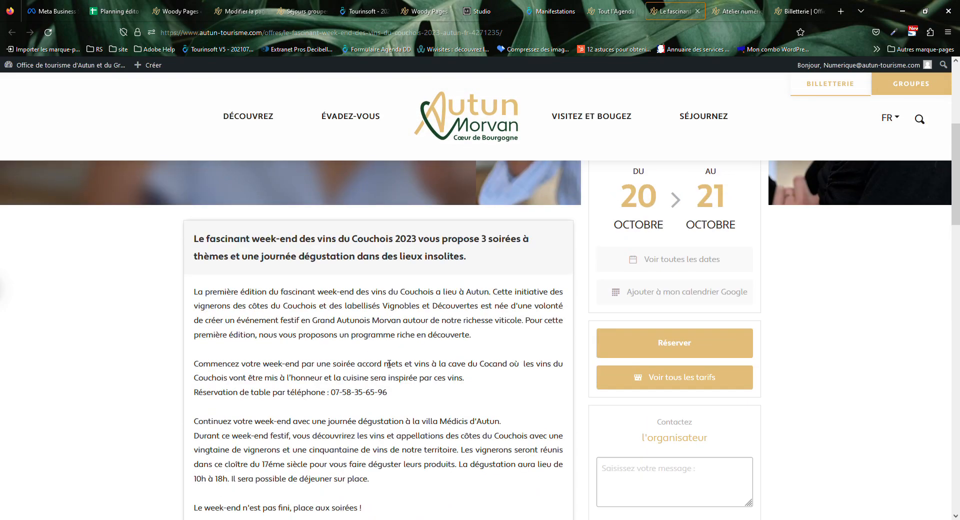
left_click_drag(391, 396, 221, 388)
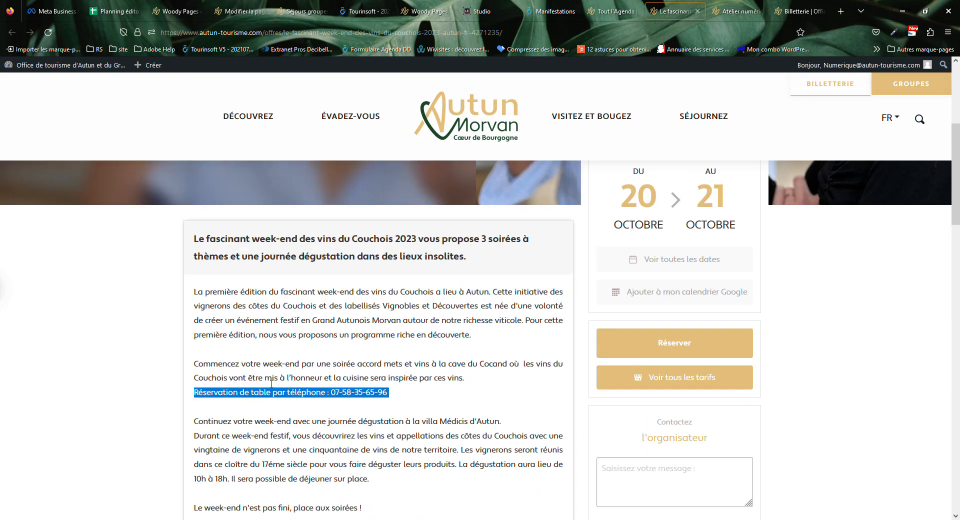
left_click(340, 394)
left_click_drag(416, 401, 211, 403)
left_click(243, 389)
scroll(349, 382, "down", 5)
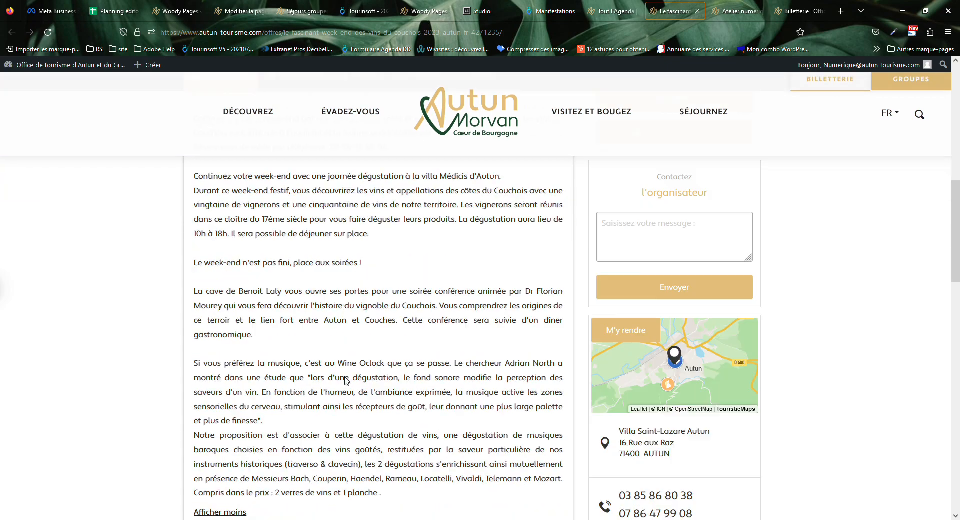
scroll(582, 485, "up", 5)
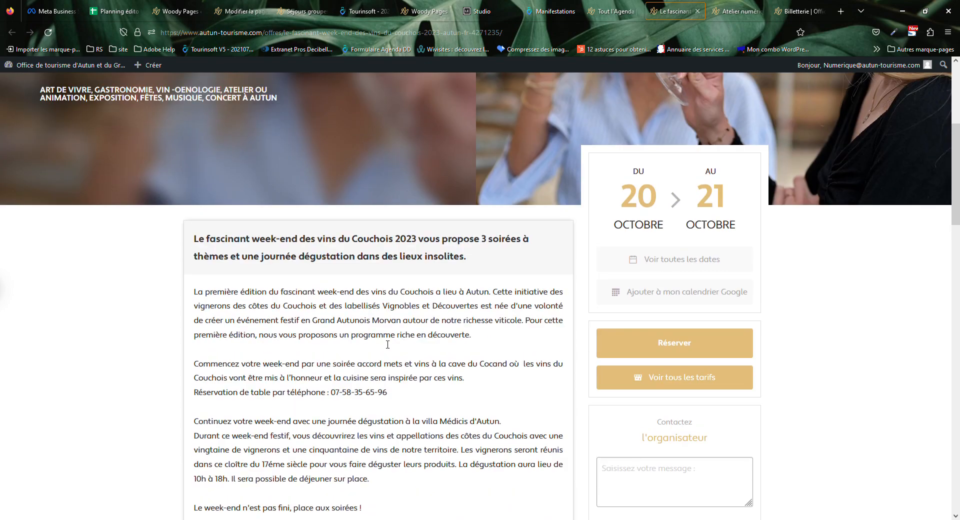
left_click_drag(193, 392, 467, 404)
left_click(469, 404)
scroll(730, 432, "down", 10)
scroll(625, 410, "up", 5)
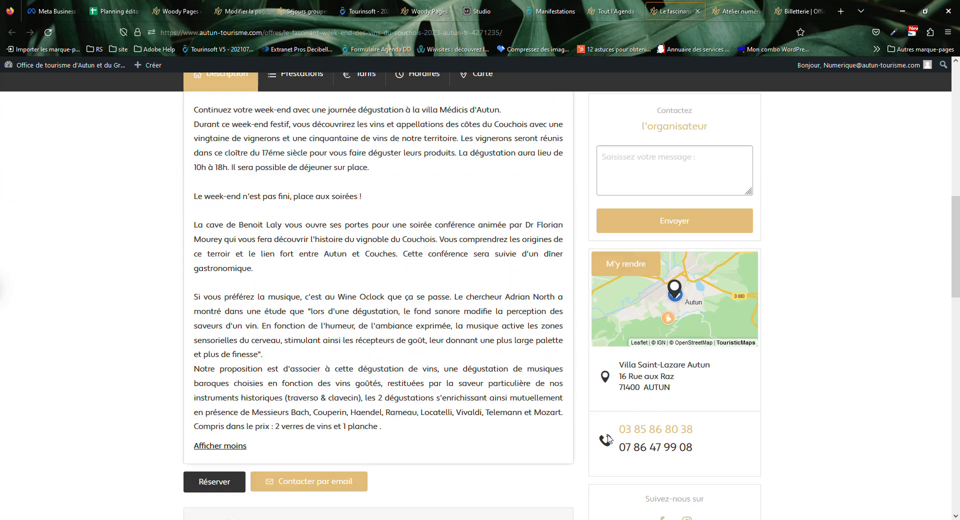
scroll(349, 346, "up", 5)
left_click_drag(236, 290, 388, 336)
left_click(795, 427)
left_click_drag(670, 438, 732, 452)
scroll(705, 381, "down", 10)
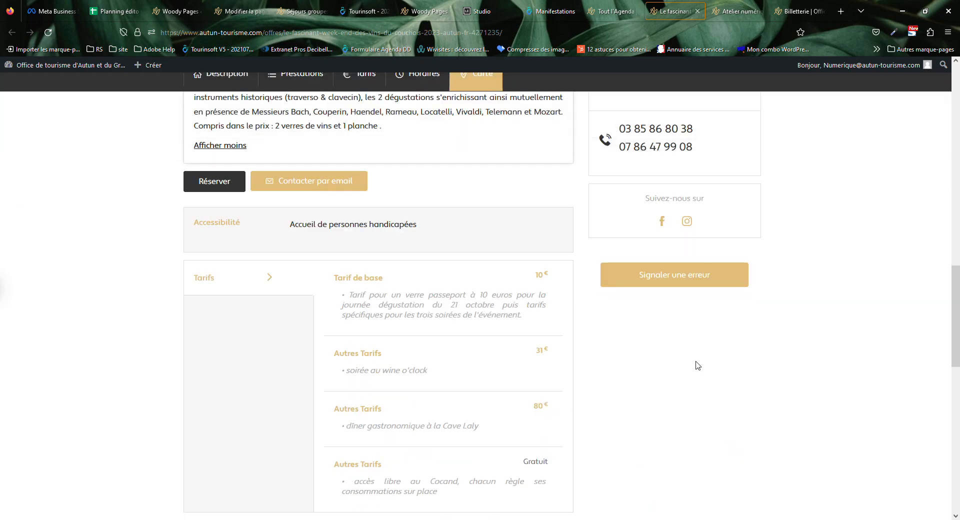
left_click_drag(661, 147, 749, 200)
left_click(798, 224)
scroll(802, 245, "up", 15)
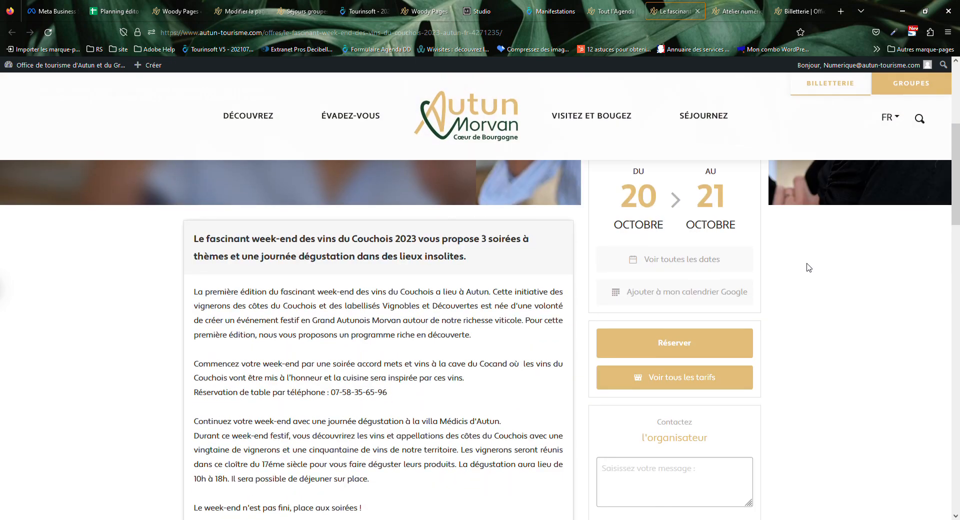
scroll(815, 280, "up", 5)
scroll(830, 297, "down", 15)
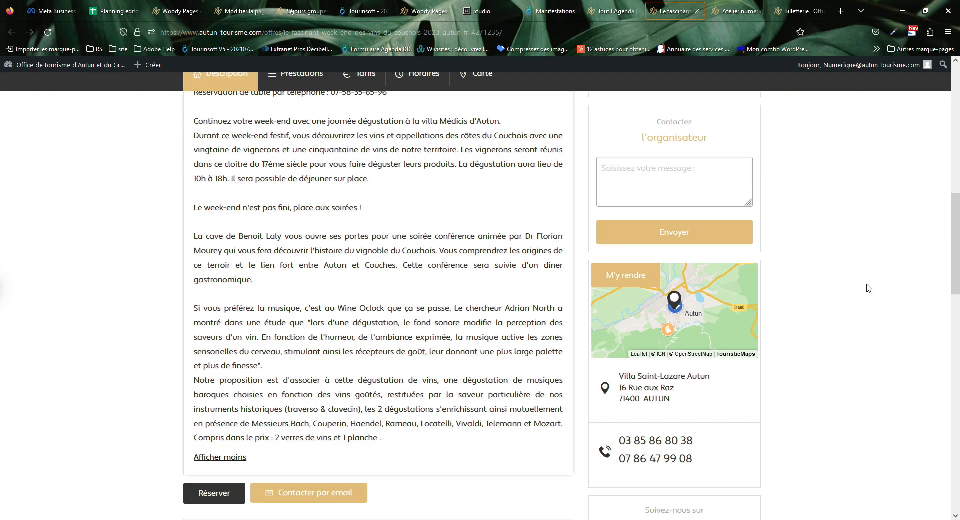
scroll(845, 297, "down", 5)
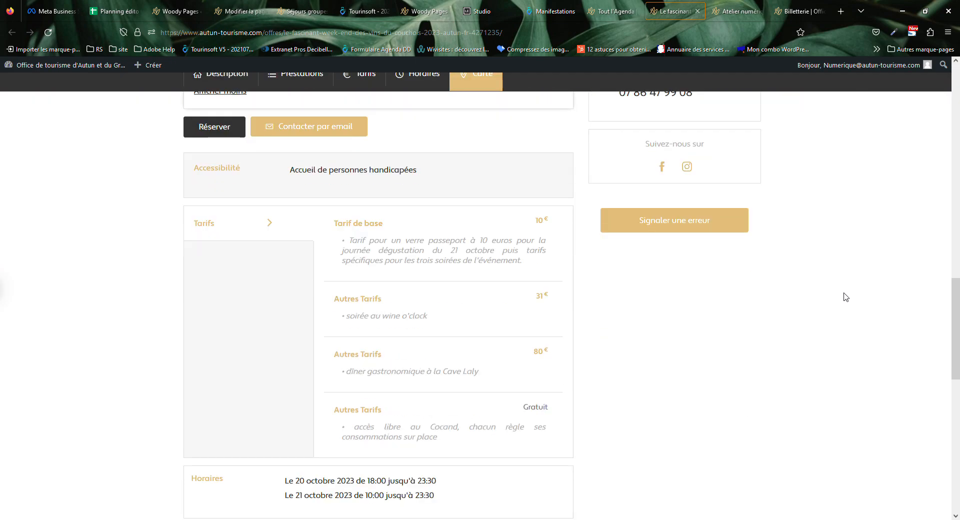
scroll(844, 297, "up", 5)
left_click_drag(616, 370, 746, 397)
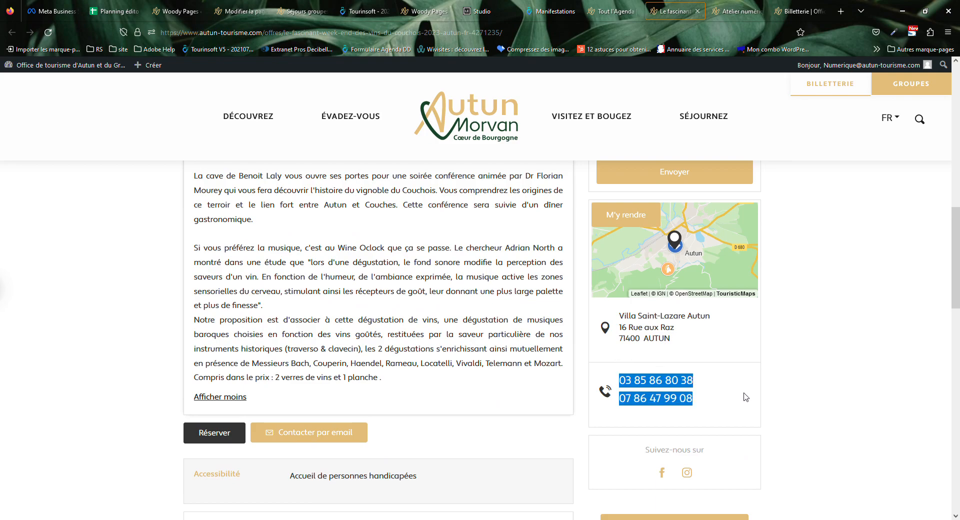
left_click(789, 394)
scroll(788, 395, "down", 5)
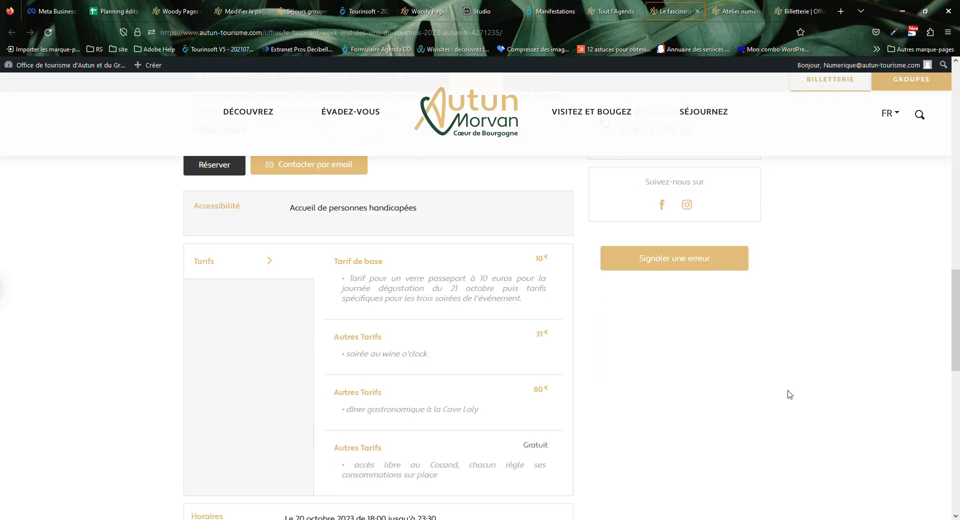
scroll(454, 386, "up", 10)
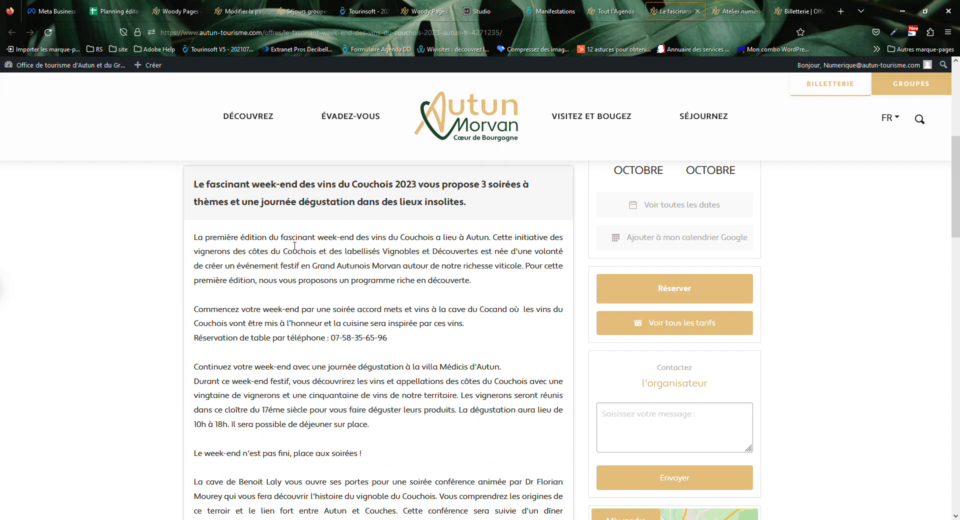
left_click_drag(289, 237, 401, 301)
scroll(472, 390, "down", 5)
Review the event's full description text on the Autun-Tourisme page.
scroll(472, 391, "up", 5)
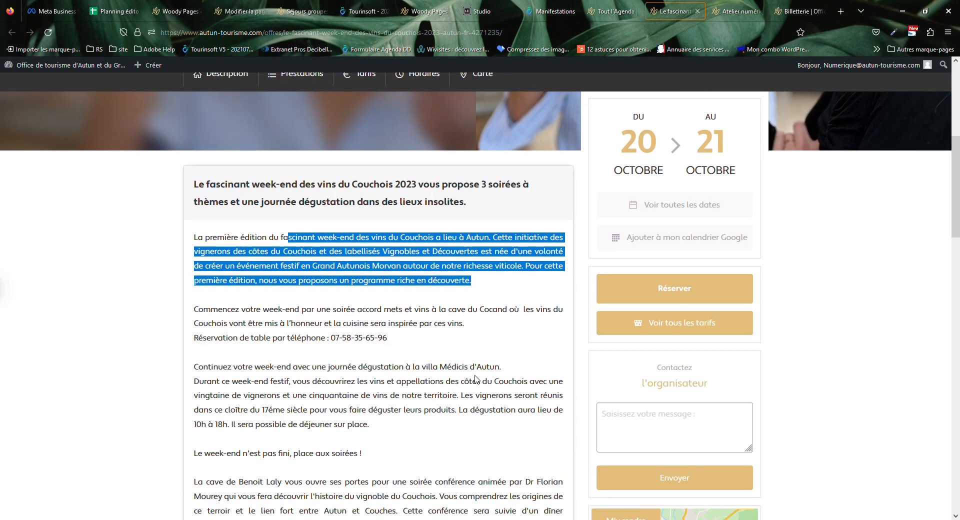
left_click(265, 318)
left_click_drag(200, 240, 456, 465)
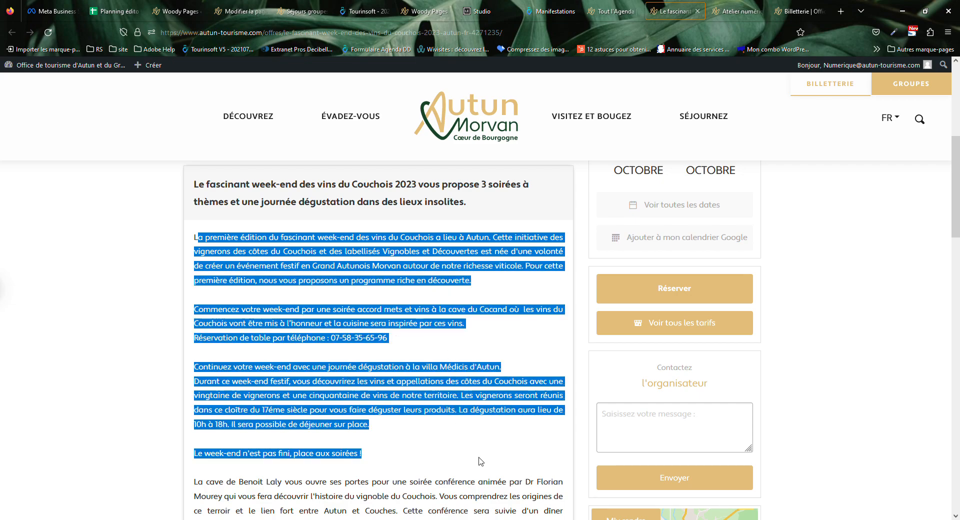
scroll(476, 457, "down", 5)
left_click_drag(386, 386, 218, 89)
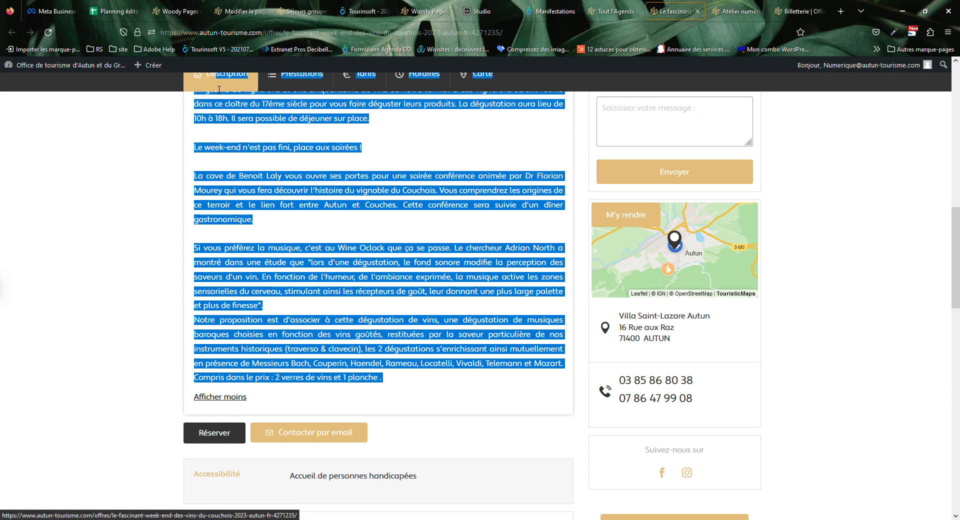
left_click(499, 345)
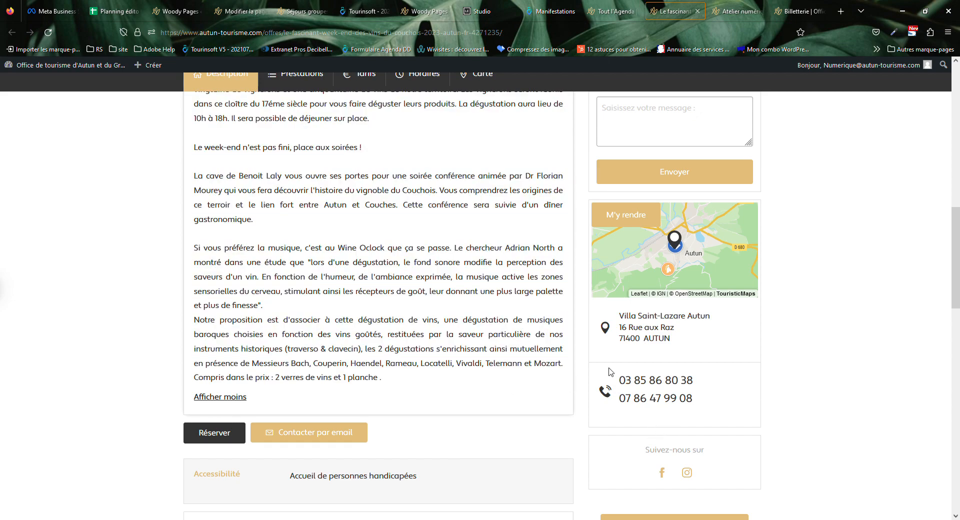
Check the venue address and phone numbers, then return to the Manifestations form at Descriptif 3.
left_click_drag(617, 314, 701, 400)
left_click(757, 392)
scroll(429, 358, "up", 6)
left_click_drag(254, 267, 446, 327)
left_click(446, 326)
scroll(446, 326, "down", 13)
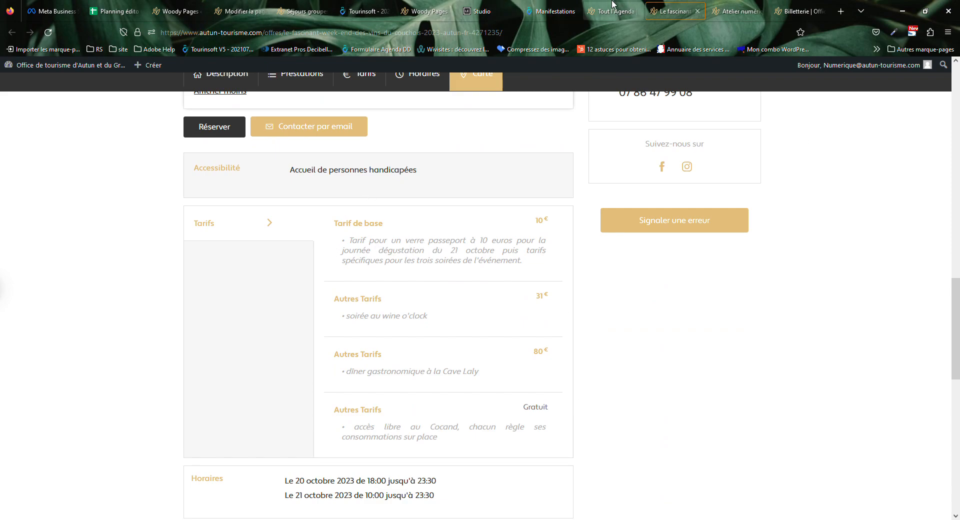
left_click(550, 11)
scroll(589, 340, "down", 20)
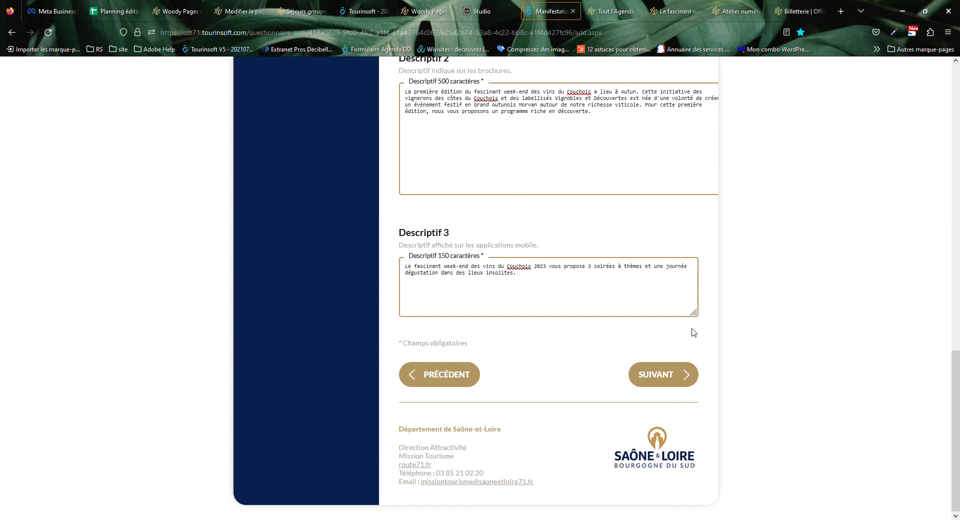
Advance to the Dates step and check the 20/10/2023 and 21/10/2023 date fields.
left_click(682, 376)
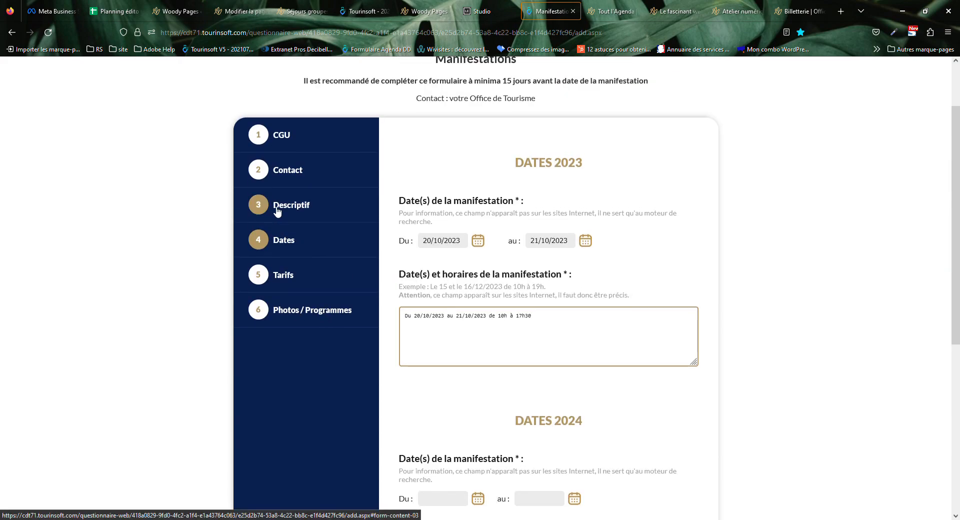
left_click(440, 242)
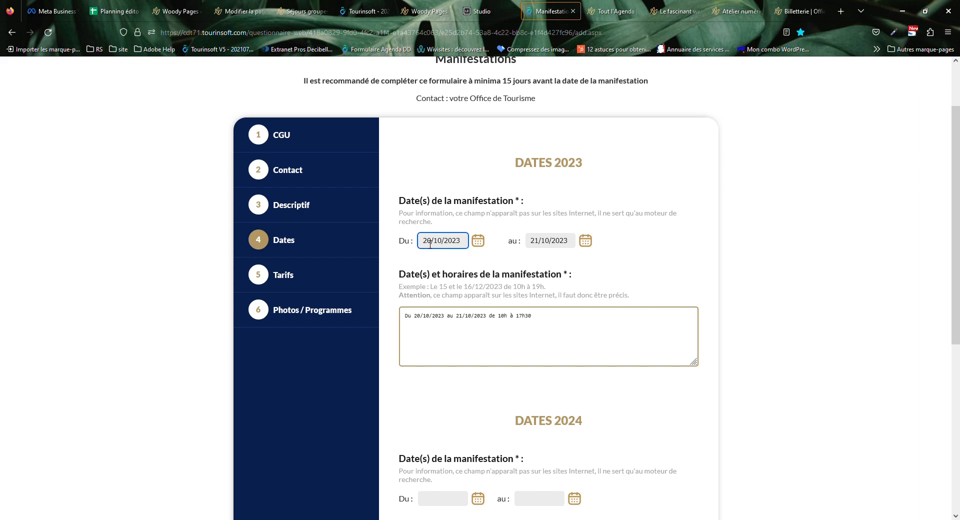
left_click(532, 250)
left_click(536, 202)
left_click(443, 243)
left_click(557, 241)
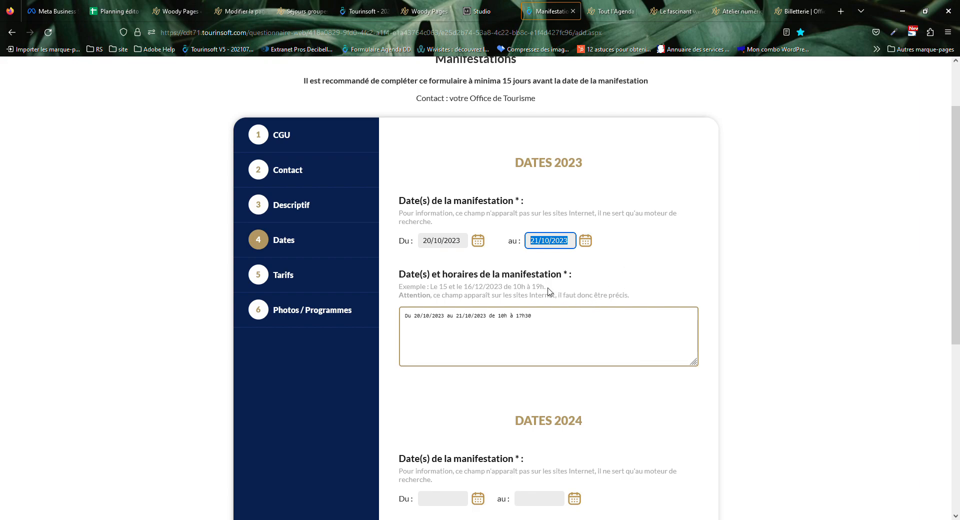
Inspect the schedule text 'Du 20/10/2023 au 21/10/2023 de 10h à 17h30' and its example line.
left_click(559, 326)
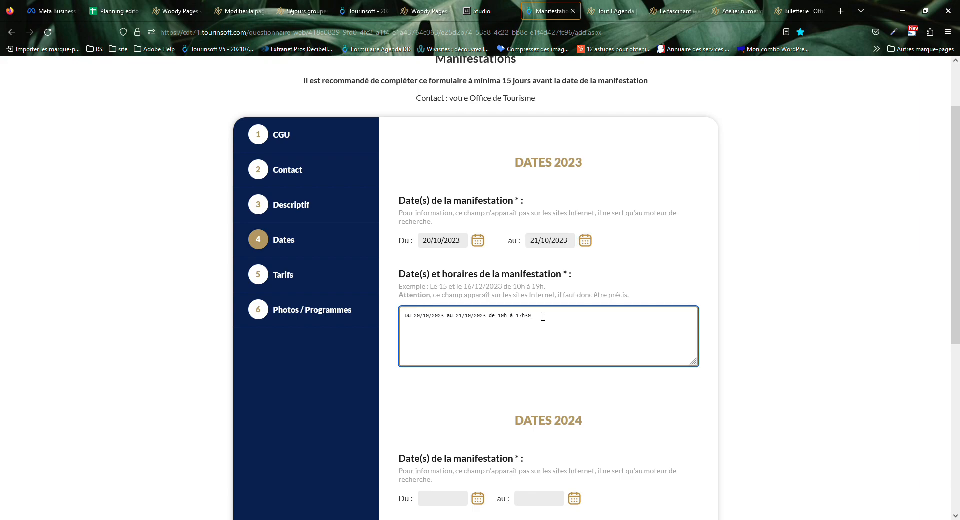
double_click(565, 274)
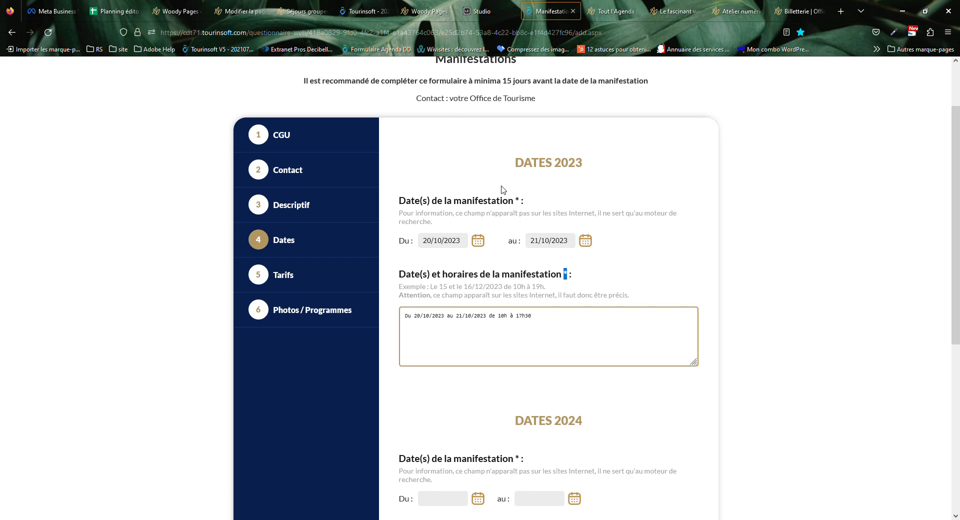
double_click(517, 201)
left_click(413, 201)
left_click(555, 332)
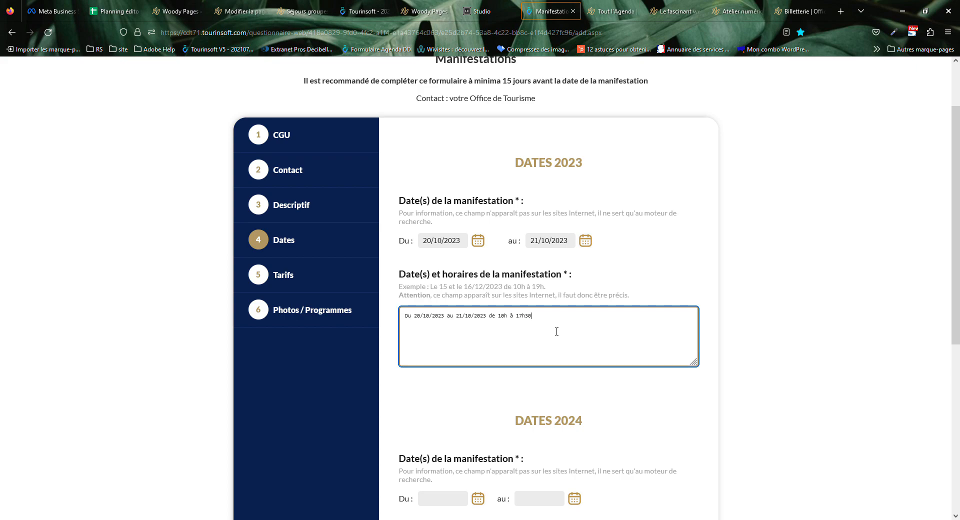
double_click(413, 314)
left_click_drag(406, 317, 603, 319)
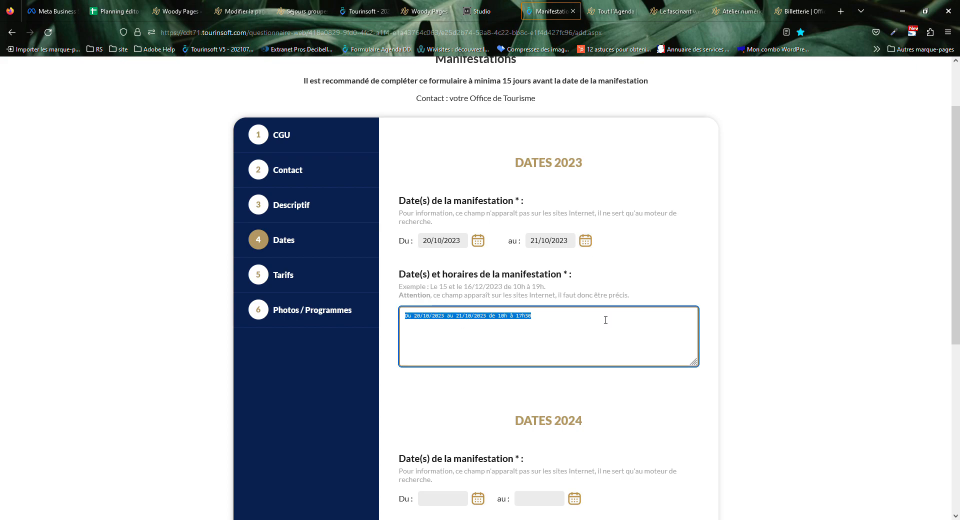
left_click(604, 319)
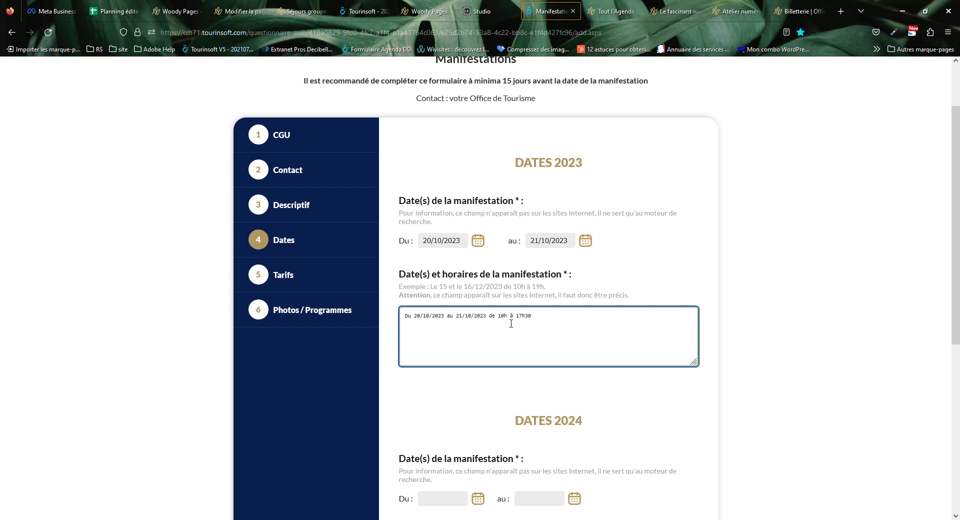
left_click_drag(501, 320, 506, 321)
left_click_drag(547, 287, 409, 289)
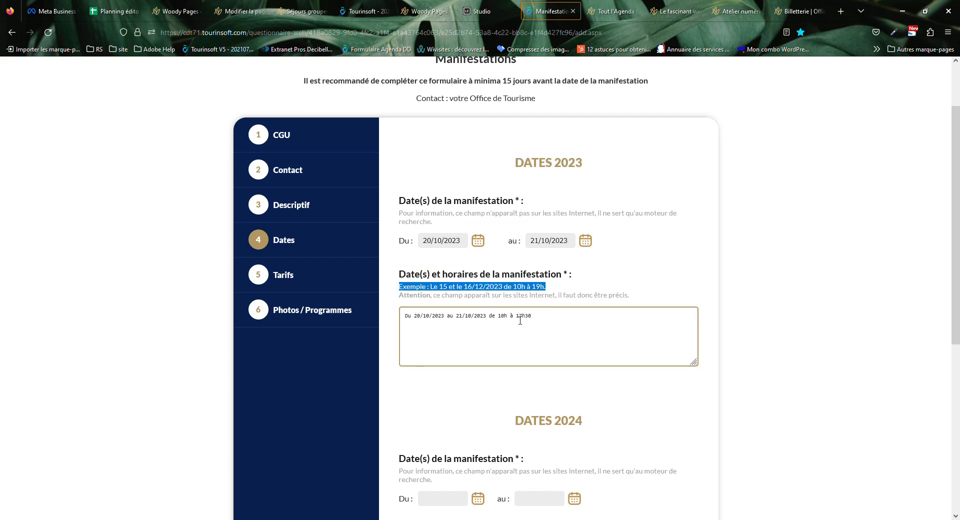
left_click(500, 315)
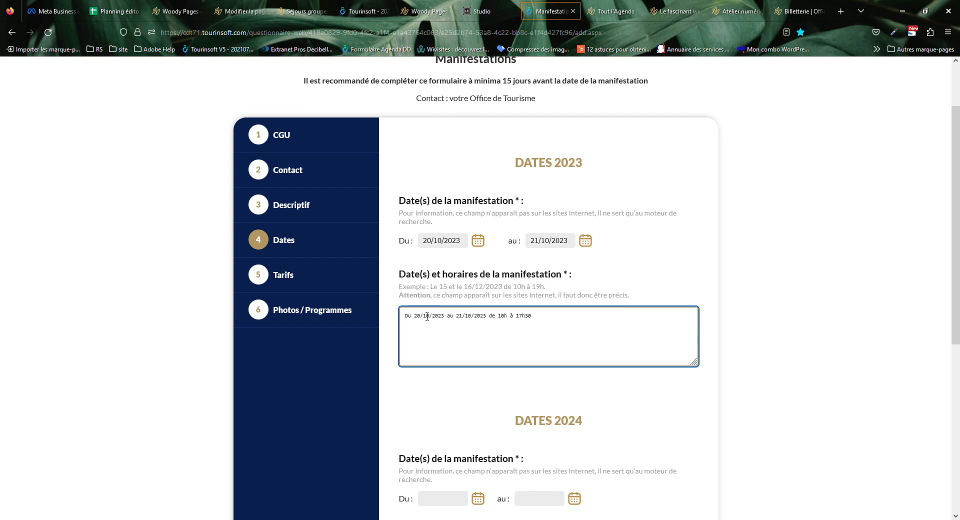
Rewrite the schedule's start, deleting '/10/2023' after 20 and replacing 'Du' with 'Les 20 et'.
left_click_drag(420, 317, 443, 313)
key("BackSpace")
left_click_drag(411, 320, 399, 318)
type("Les 20 ")
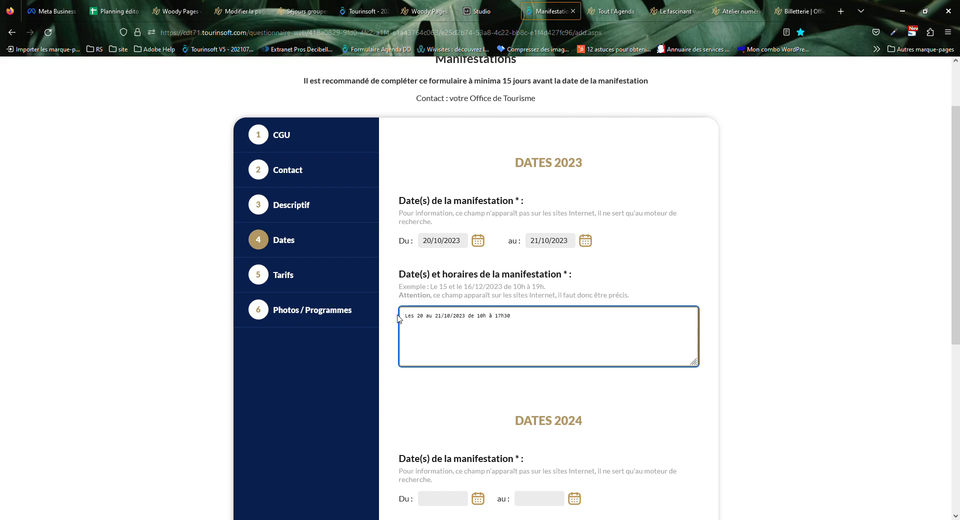
type("et")
Check the 10h à 17h30 times against the example line.
left_click_drag(474, 320, 536, 320)
left_click(536, 329)
double_click(515, 317)
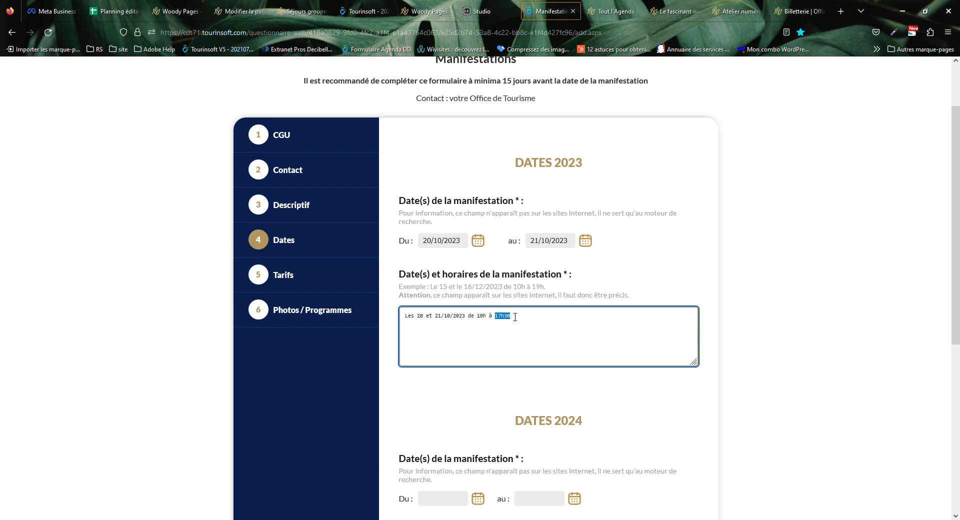
double_click(482, 316)
double_click(519, 286)
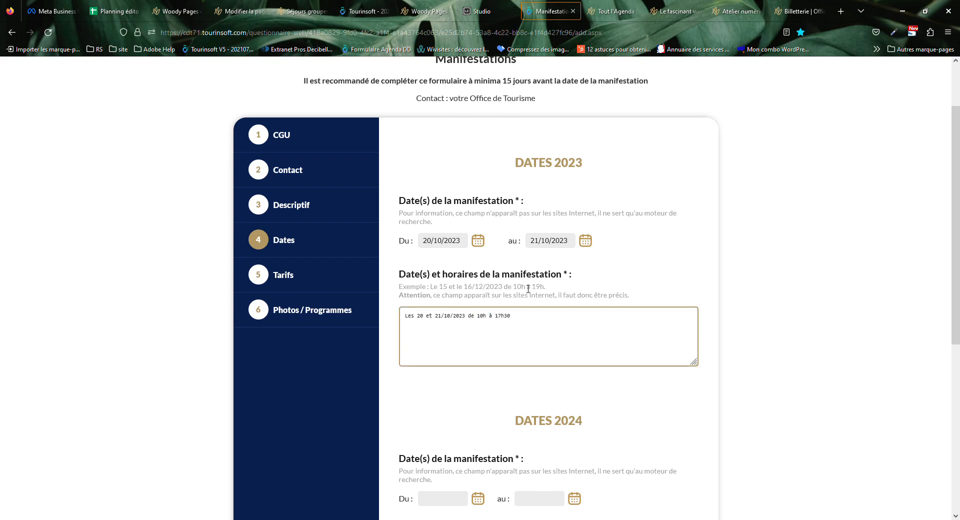
left_click(518, 342)
Leave the DATES 2024 section empty and advance to step 5, Tarifs.
scroll(561, 340, "down", 5)
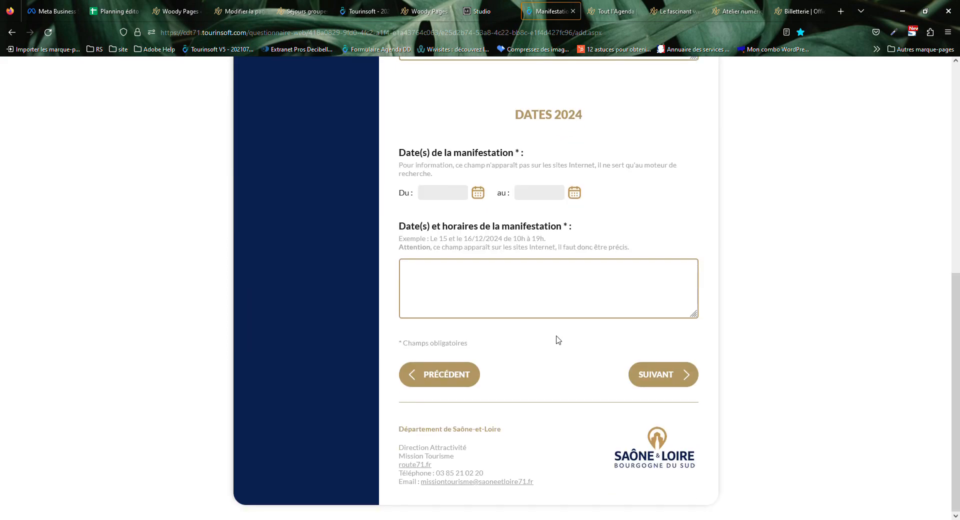
left_click_drag(506, 115, 603, 117)
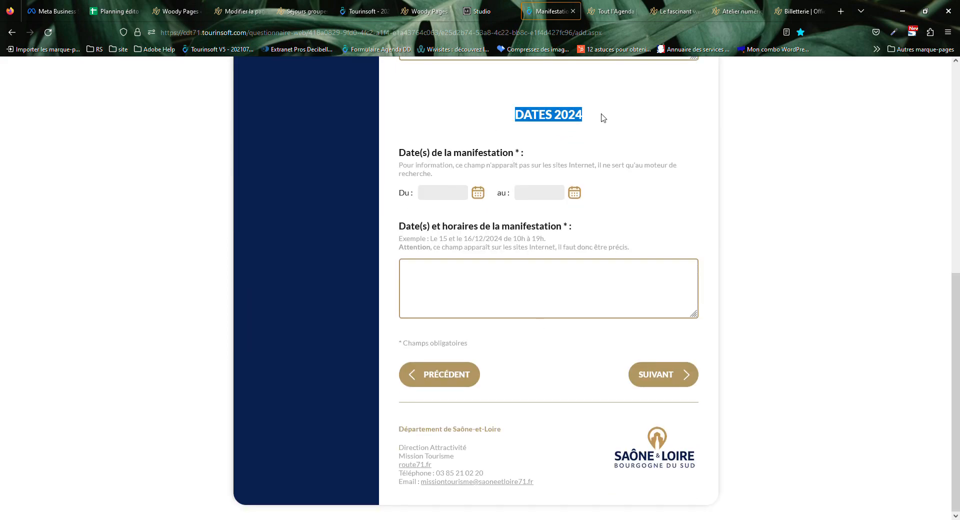
scroll(550, 186, "up", 5)
scroll(548, 189, "down", 5)
left_click(573, 153)
scroll(478, 192, "up", 5)
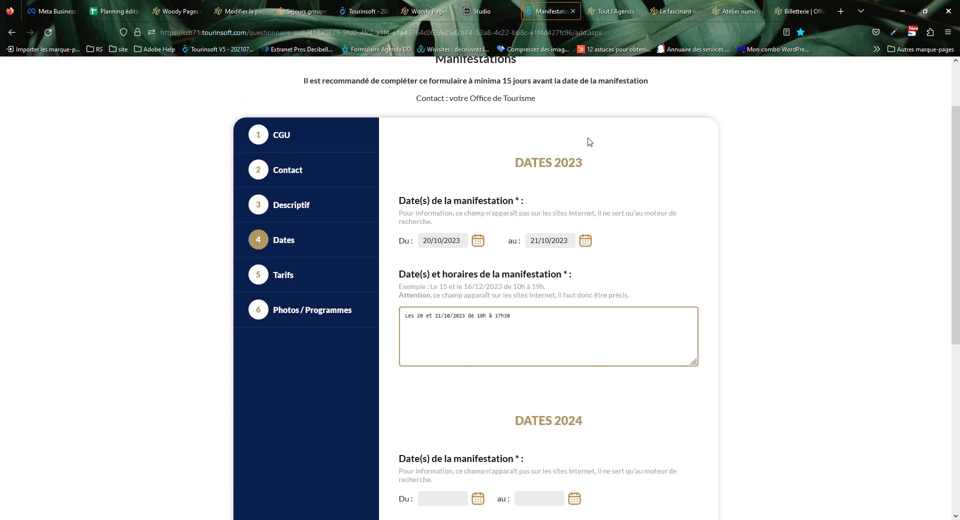
scroll(478, 176, "down", 5)
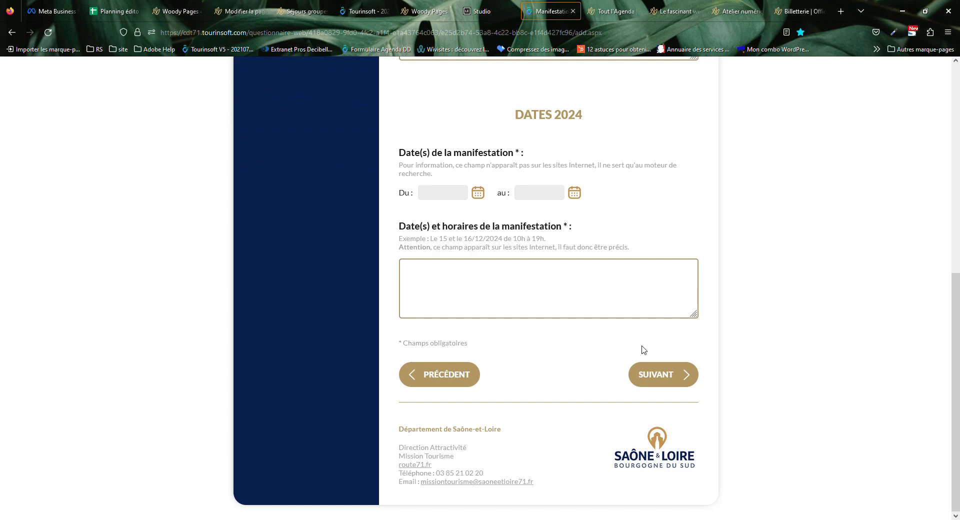
scroll(588, 270, "up", 5)
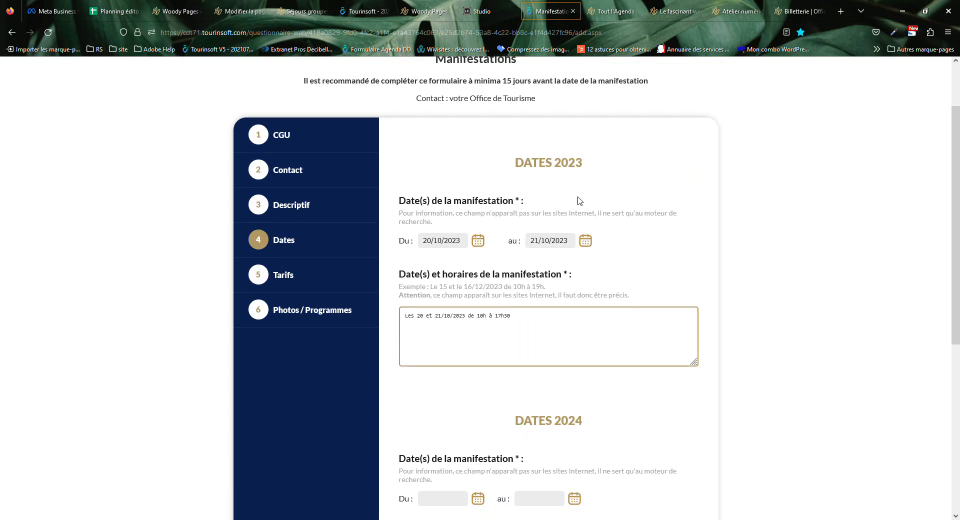
scroll(527, 386, "down", 6)
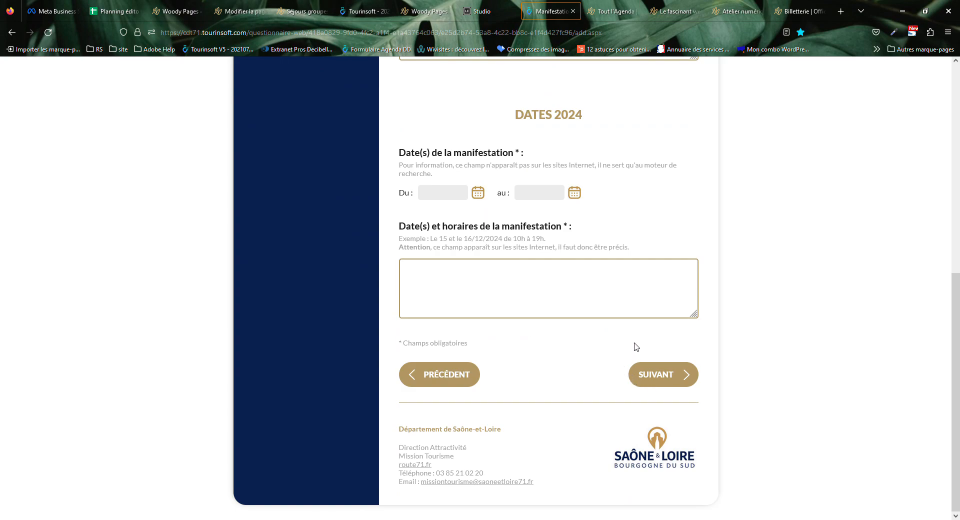
left_click(659, 384)
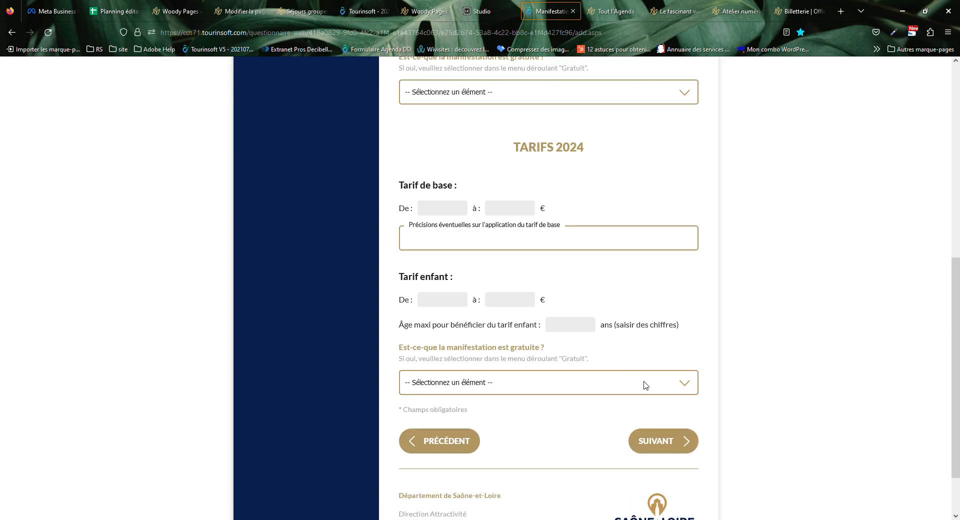
Review the TARIFS 2023 section.
scroll(473, 282, "up", 6)
left_click_drag(518, 148, 642, 396)
left_click(658, 423)
scroll(659, 418, "down", 7)
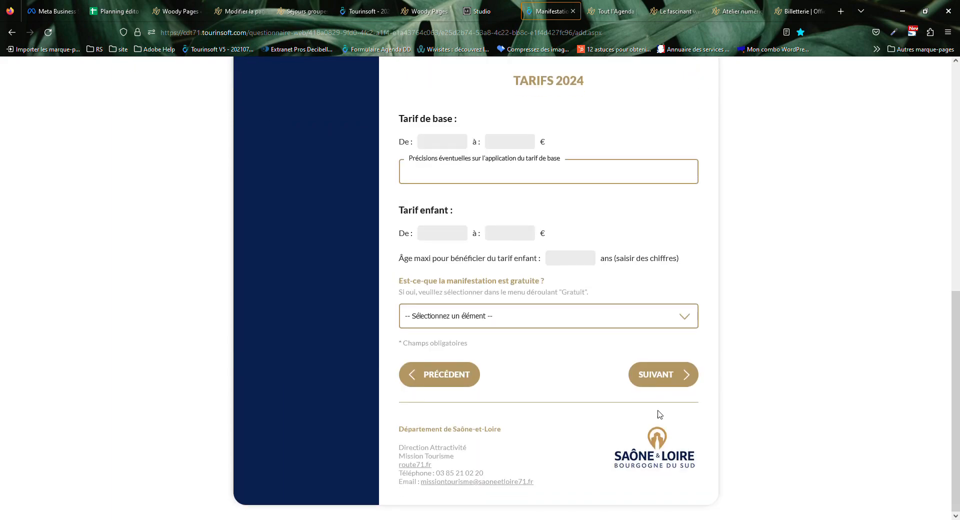
scroll(587, 285, "up", 6)
scroll(621, 191, "down", 6)
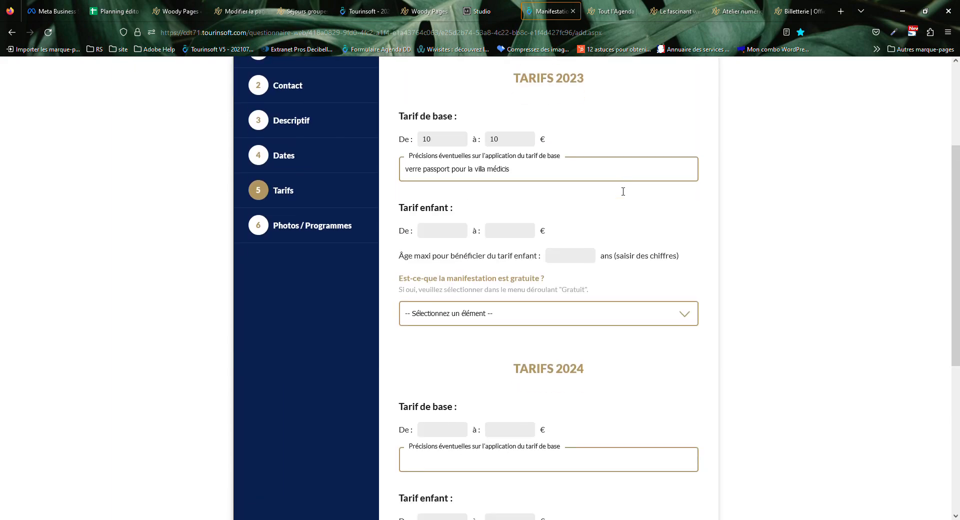
scroll(552, 200, "up", 4)
scroll(551, 268, "down", 4)
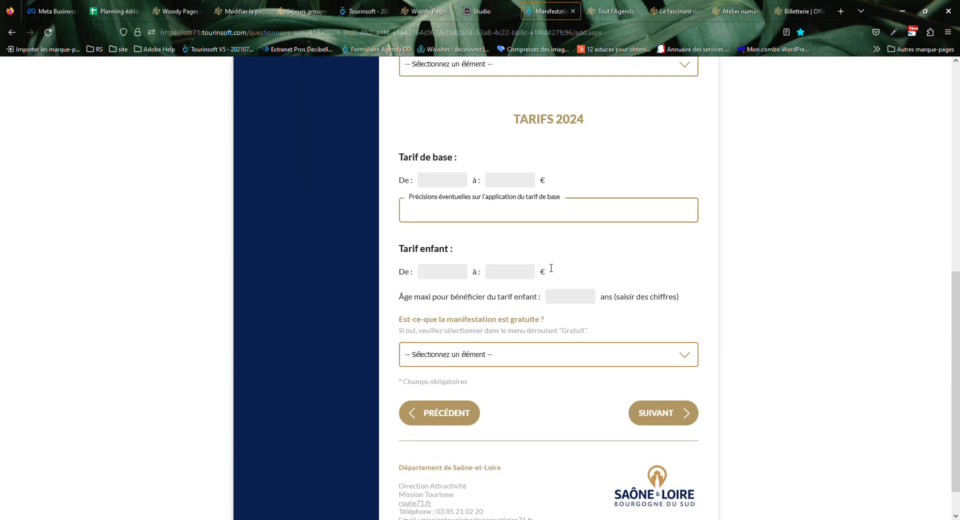
scroll(551, 268, "up", 5)
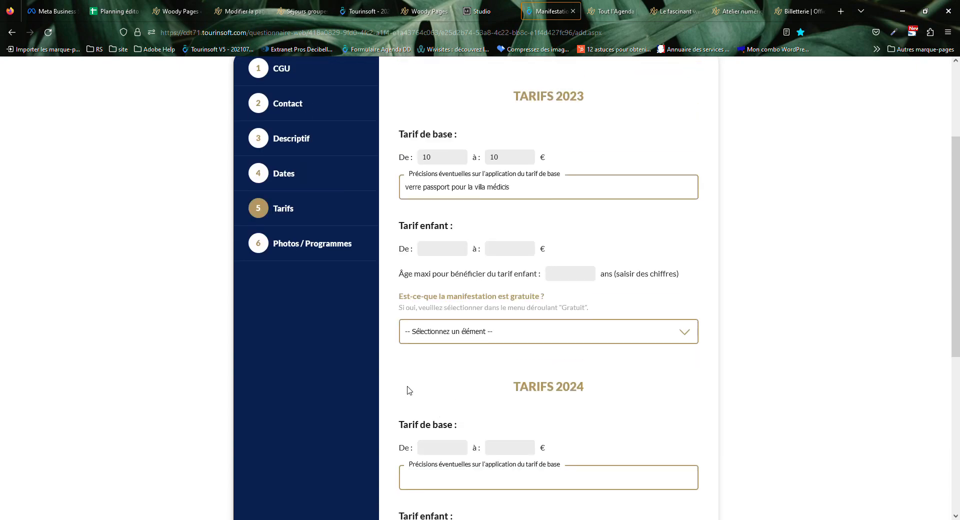
left_click_drag(415, 365, 752, 304)
scroll(750, 300, "up", 3)
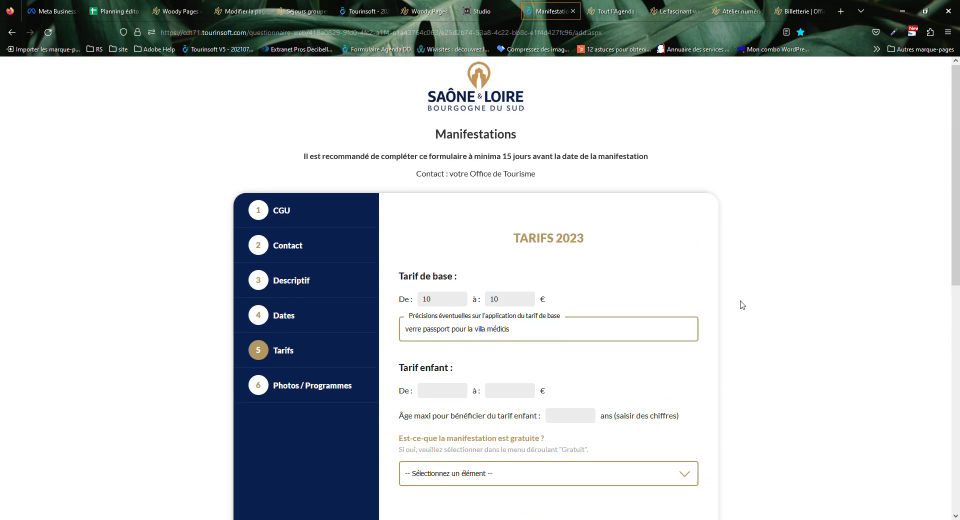
left_click_drag(509, 209, 700, 460)
left_click(777, 453)
Inspect the from and to fields of the 2023 base price.
left_click(446, 299)
left_click(509, 305)
left_click(439, 300)
left_click(519, 300)
left_click(428, 299)
left_click(507, 303)
left_click(484, 280)
left_click(516, 303)
left_click(528, 285)
Change the base price upper value from 15 to 10 €.
left_click(532, 304)
key("BackSpace")
key("BackSpace")
left_click(610, 276)
left_click(526, 300)
type("0")
key("BackSpace")
type("10")
Keep the base tariff note 'verre passport pour la villa médicis' unchanged.
left_click(436, 330)
left_click_drag(534, 330, 405, 330)
left_click(478, 350)
scroll(518, 384, "down", 6)
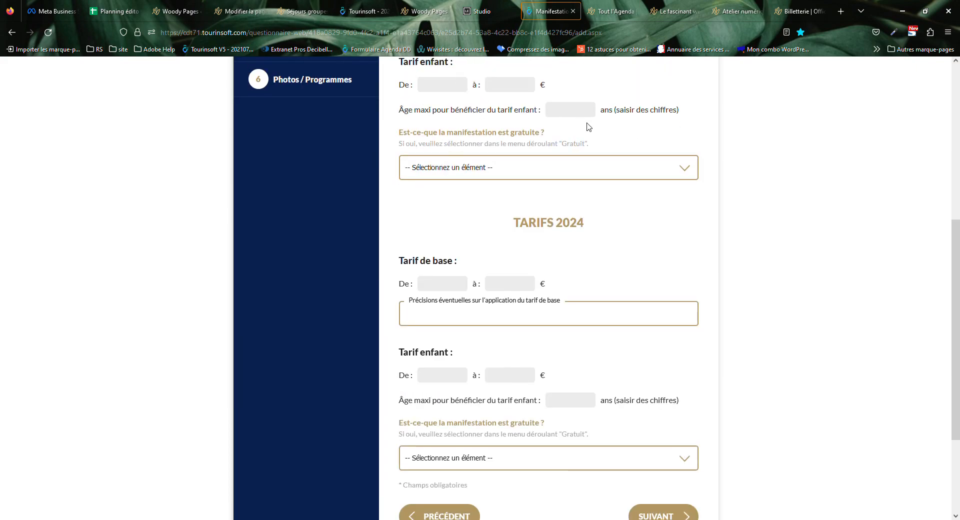
Leave the child Âge maxi and 2024 tariffs blank and advance to step 6, Photos / Programmes.
left_click(560, 109)
left_click(494, 174)
scroll(454, 220, "up", 5)
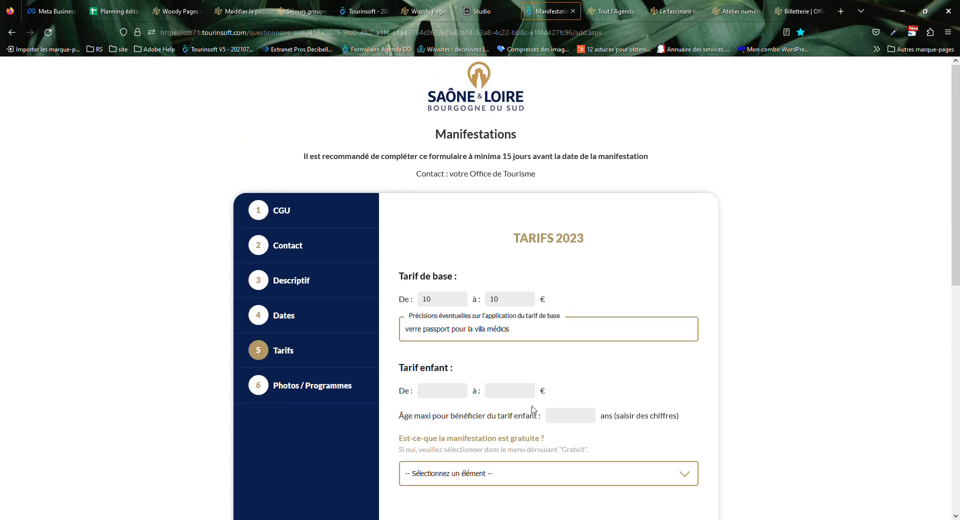
scroll(530, 410, "down", 5)
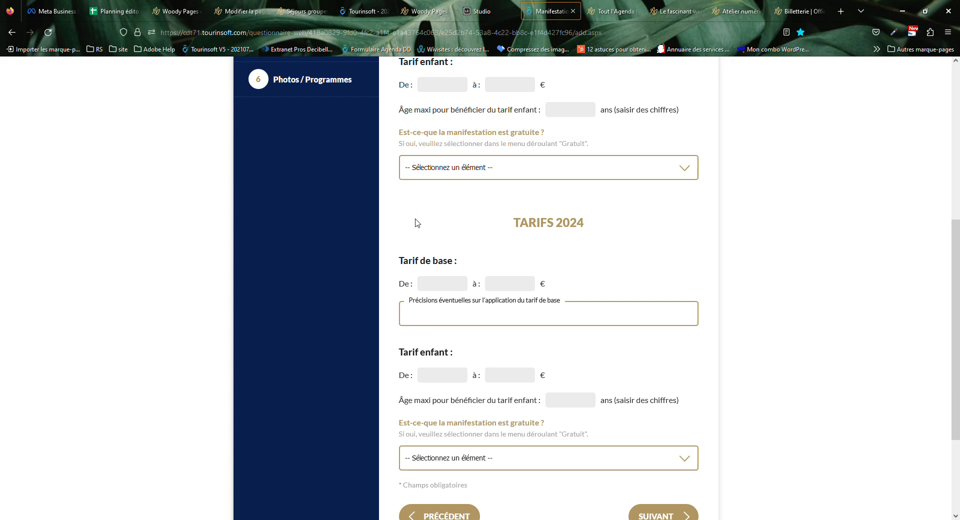
scroll(418, 222, "up", 6)
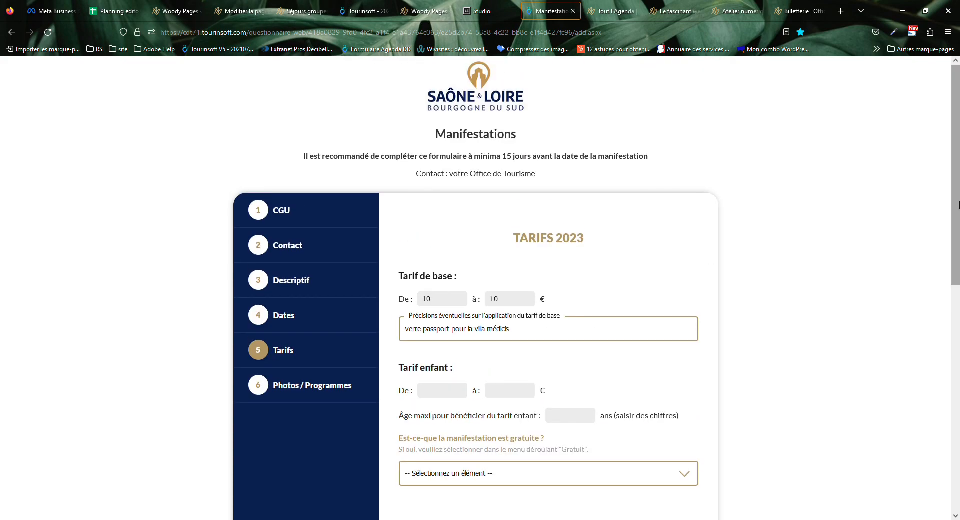
left_click_drag(958, 204, 959, 217)
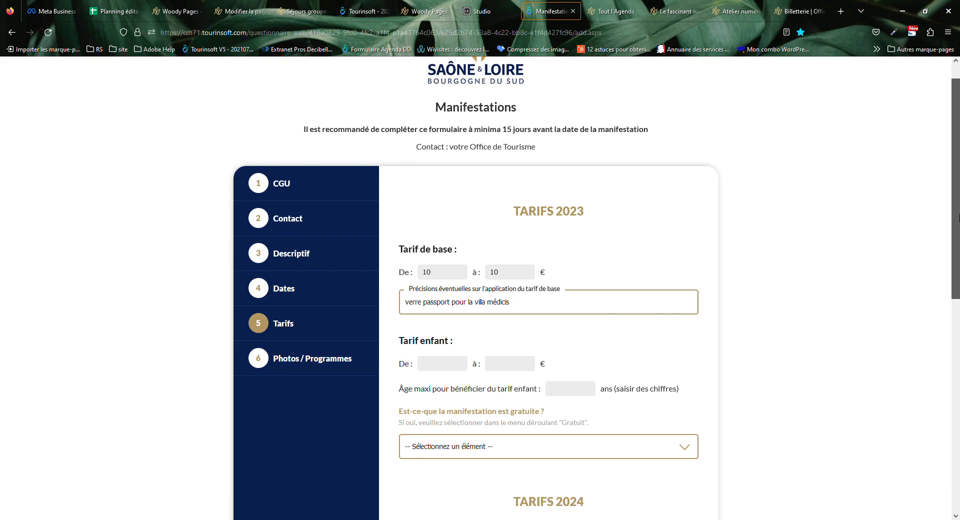
left_click_drag(959, 218, 959, 249)
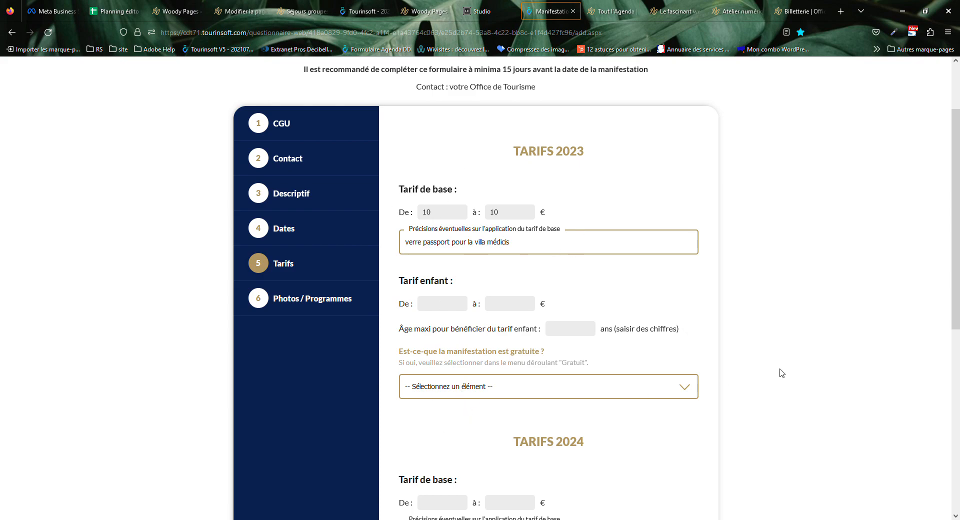
left_click_drag(958, 217, 930, 364)
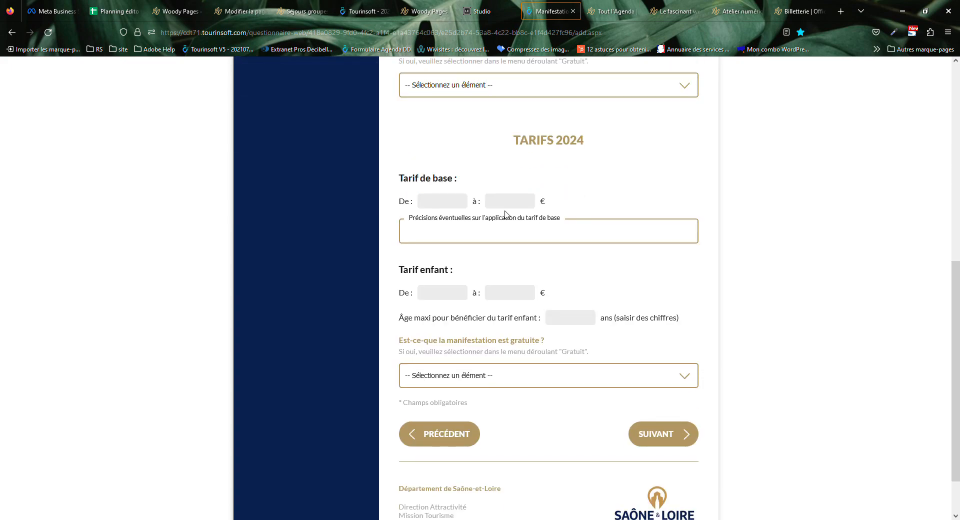
left_click(665, 428)
scroll(434, 203, "up", 6)
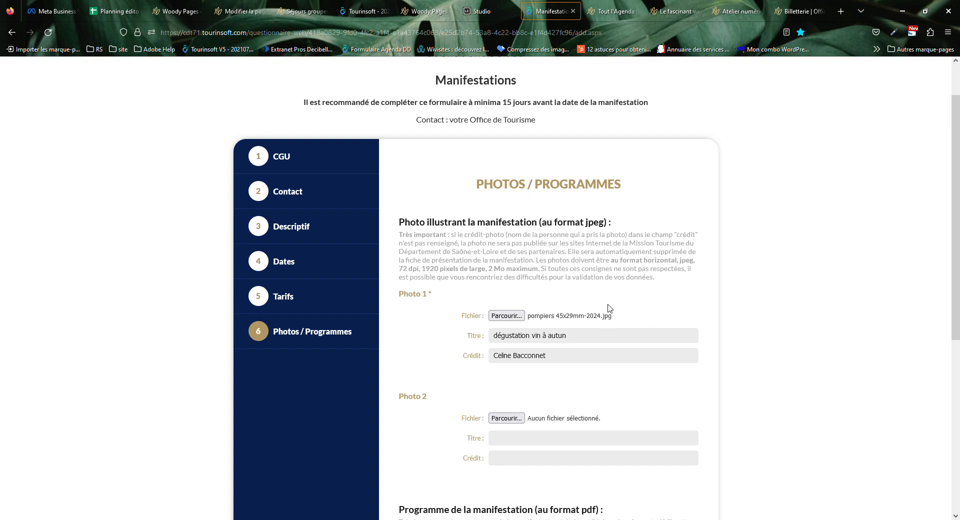
Read the photo rules (2 Mo maximum, horizontal format), then bring up the published wine weekend page.
left_click_drag(487, 271, 538, 273)
left_click_drag(489, 270, 544, 270)
left_click_drag(472, 180, 695, 270)
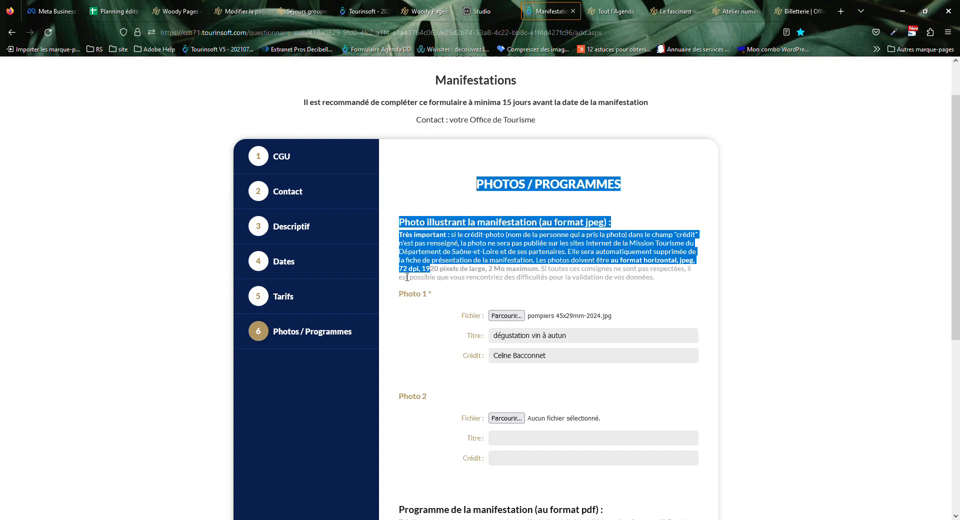
left_click(658, 276)
double_click(665, 263)
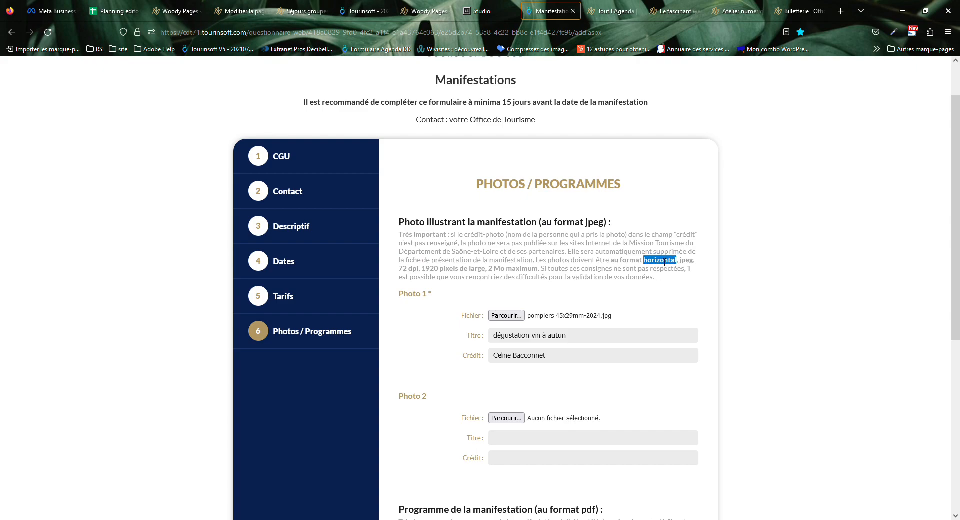
left_click(674, 11)
scroll(682, 225, "up", 15)
View the wine weekend event's photo gallery, then the Instagram workshop event page.
left_click(652, 251)
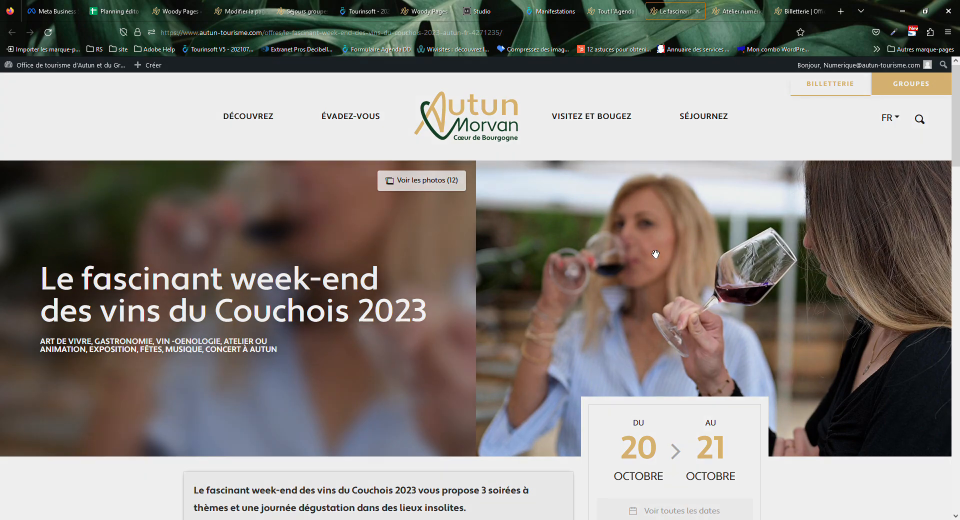
left_click(943, 190)
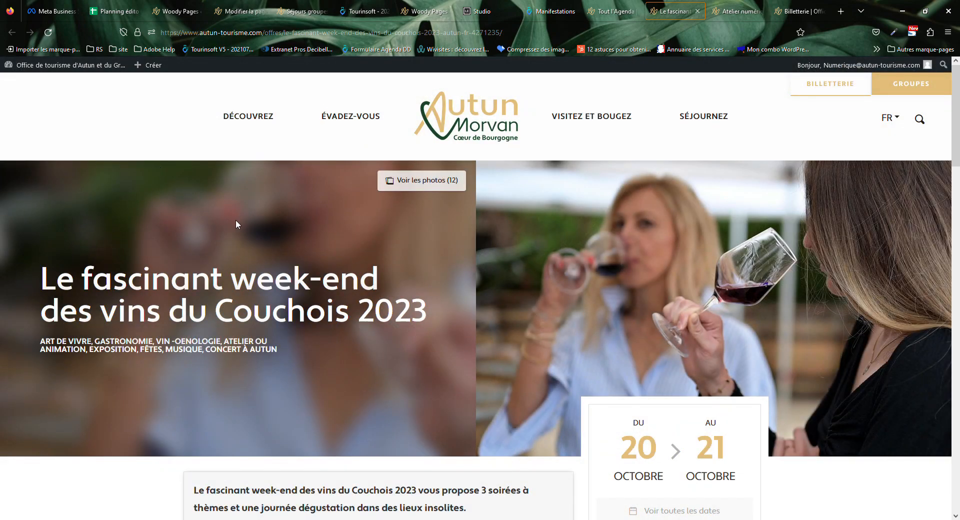
left_click(736, 10)
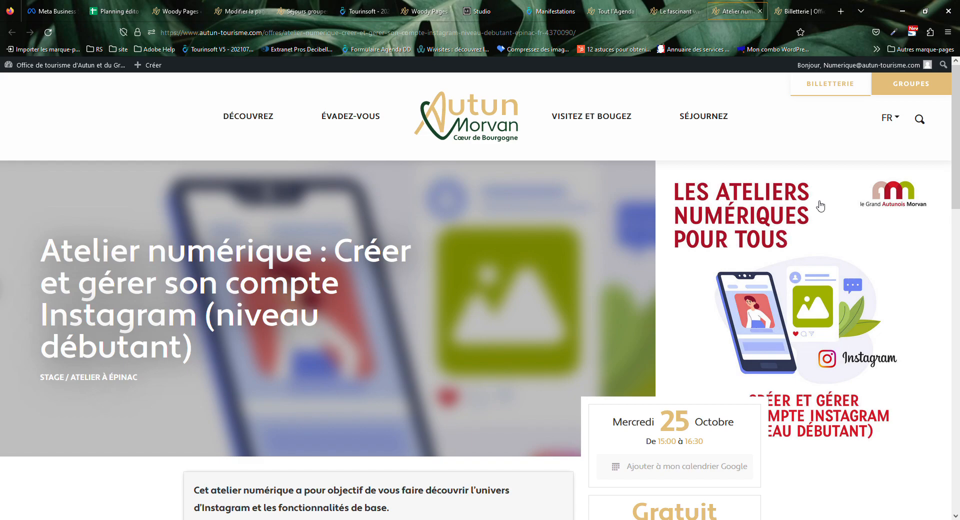
Scroll the full events agenda's 199-result grid, then go back to the Manifestations form.
left_click(612, 6)
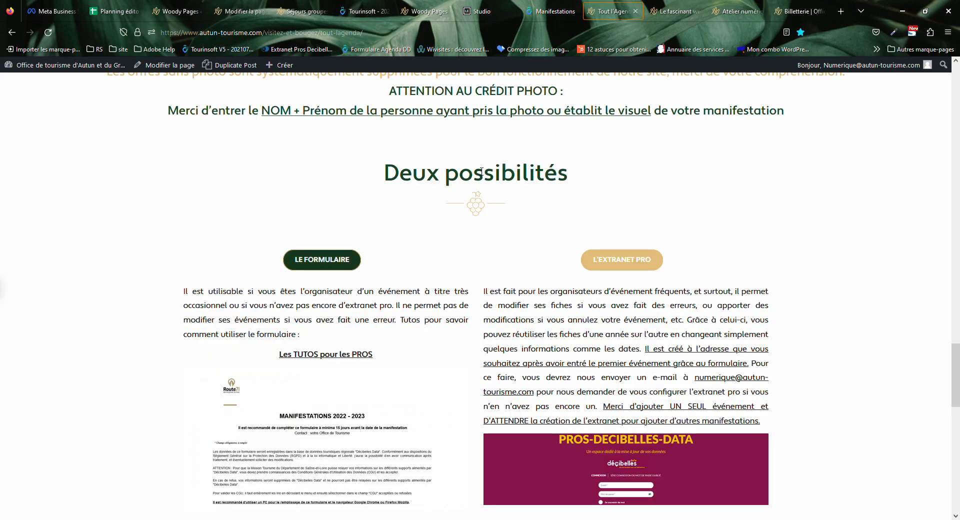
scroll(482, 173, "up", 20)
scroll(479, 244, "down", 10)
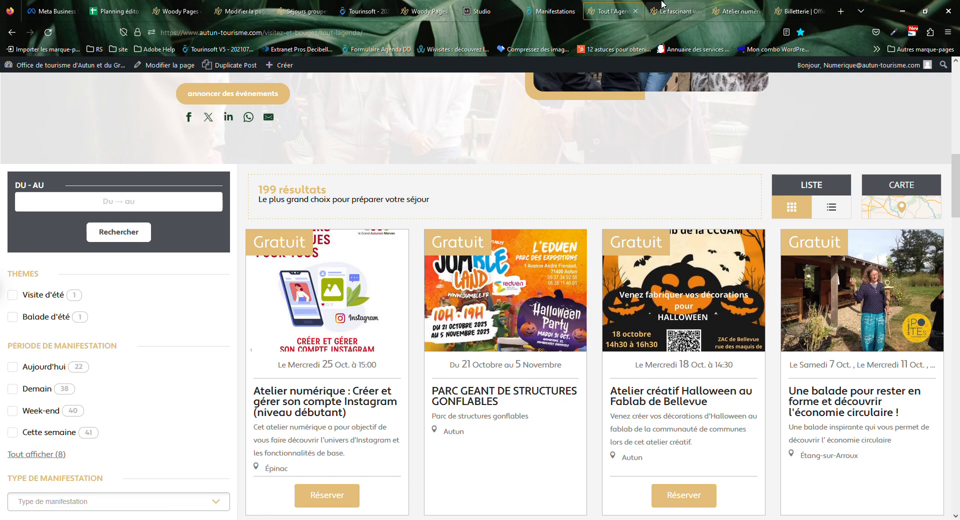
left_click(522, 5)
Read the photo requirements, noting 72 dpi and 1920 pixels wide.
left_click(639, 279)
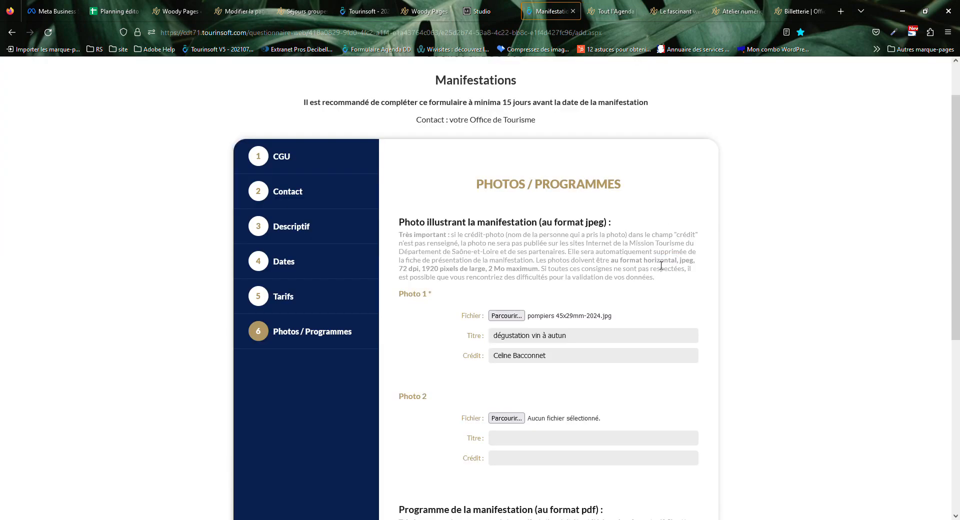
triple_click(396, 270)
left_click(422, 275)
triple_click(414, 268)
left_click_drag(419, 269, 400, 268)
mouse_move(423, 261)
left_mouse_down()
mouse_move(489, 277)
mouse_move(425, 270)
left_mouse_up()
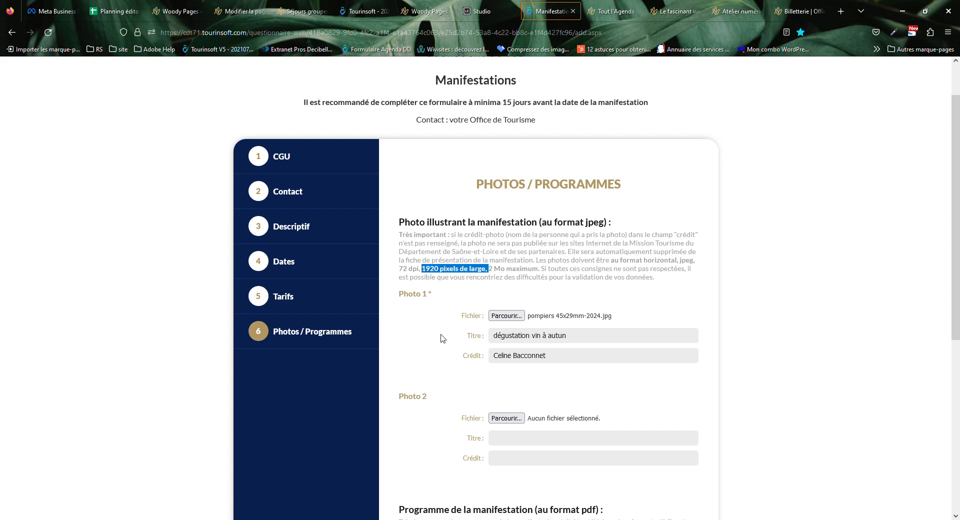
Check Photo 1's title 'dégustation vin à autun' against the published wine weekend page.
left_click(501, 342)
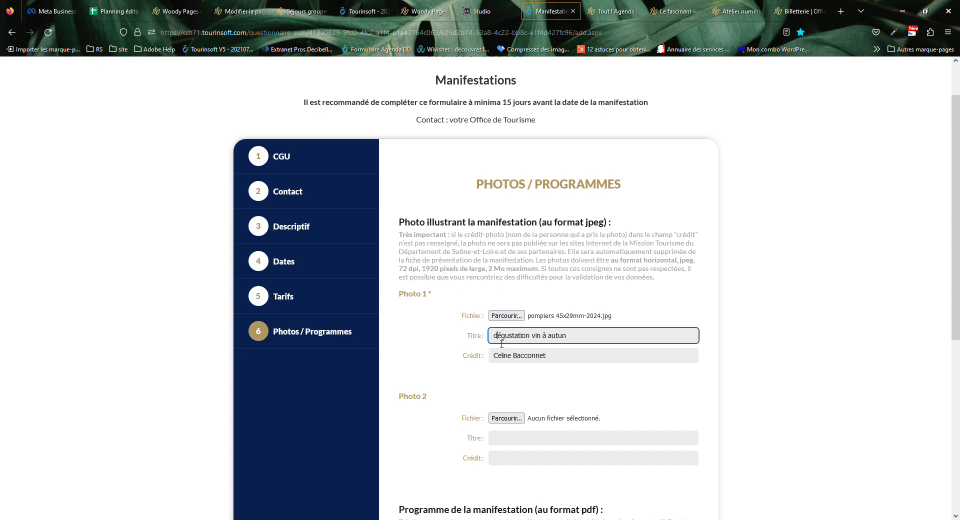
key("ctrl+a")
left_click(536, 347)
left_click_drag(579, 341, 505, 343)
left_click(497, 342)
left_click(670, 11)
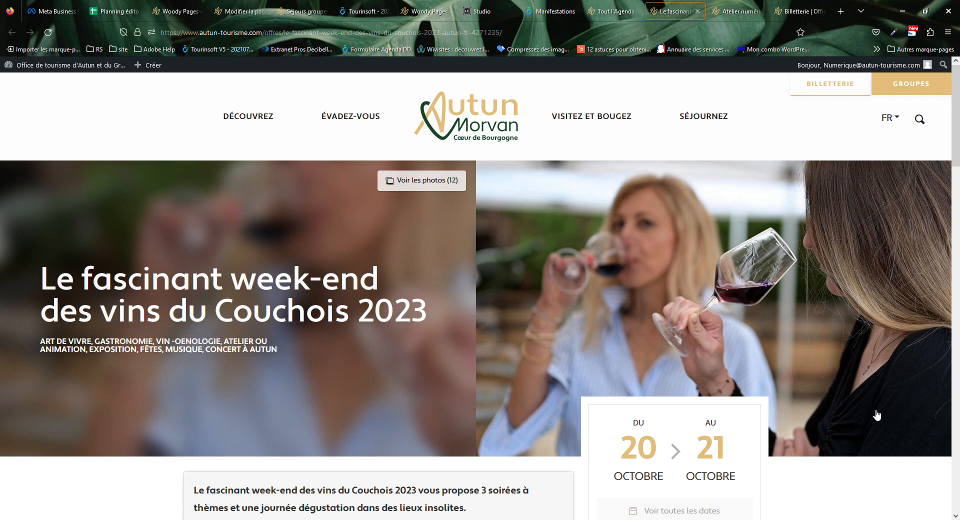
left_click(538, 8)
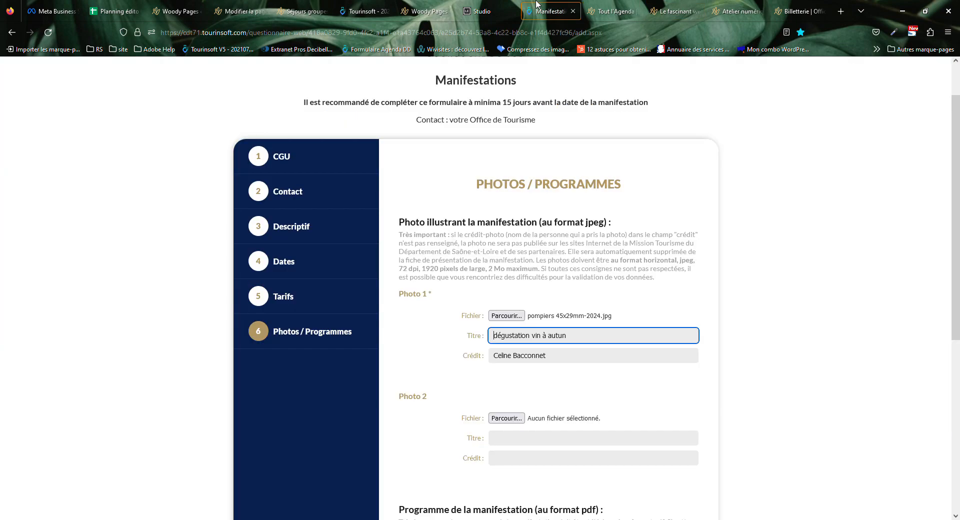
Review Photo 1's photographer credit entry and leave the field.
left_click(571, 360)
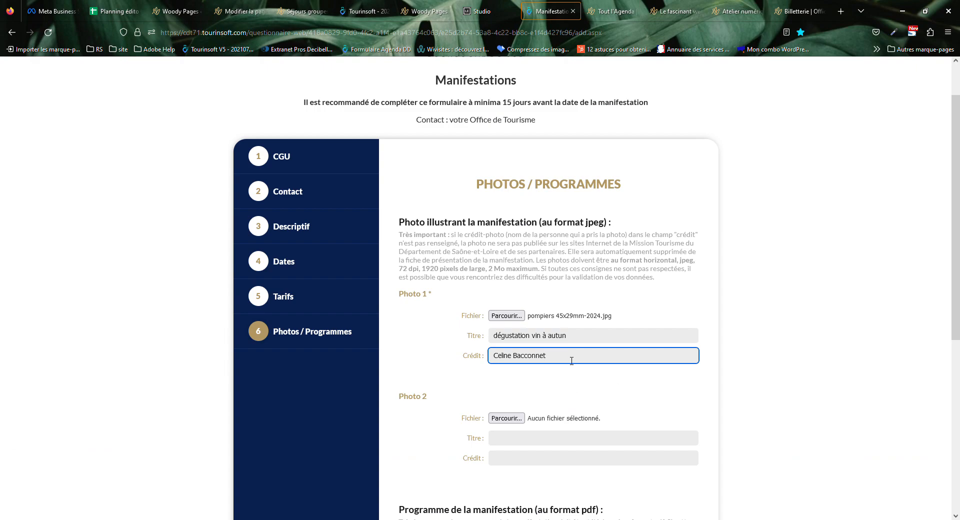
left_click_drag(457, 360, 546, 361)
left_click(591, 360)
left_click(547, 380)
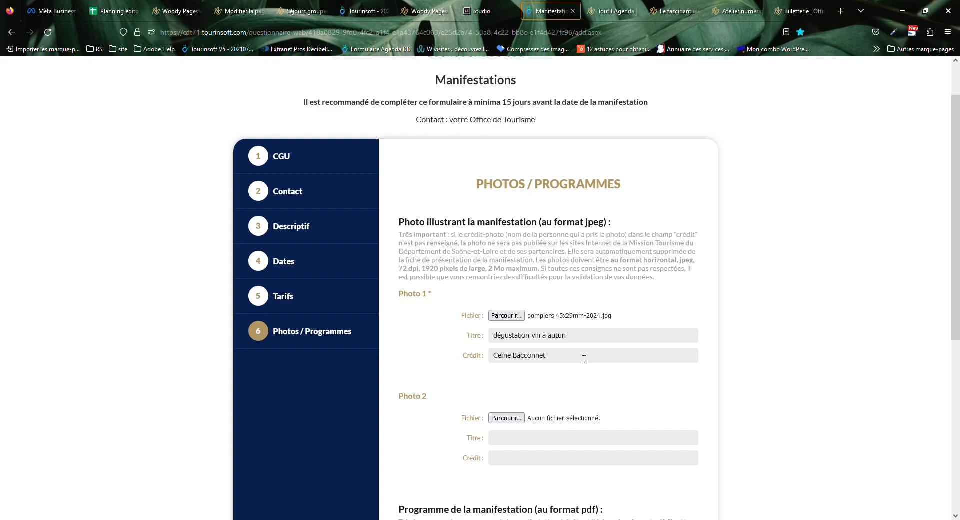
scroll(581, 359, "down", 6)
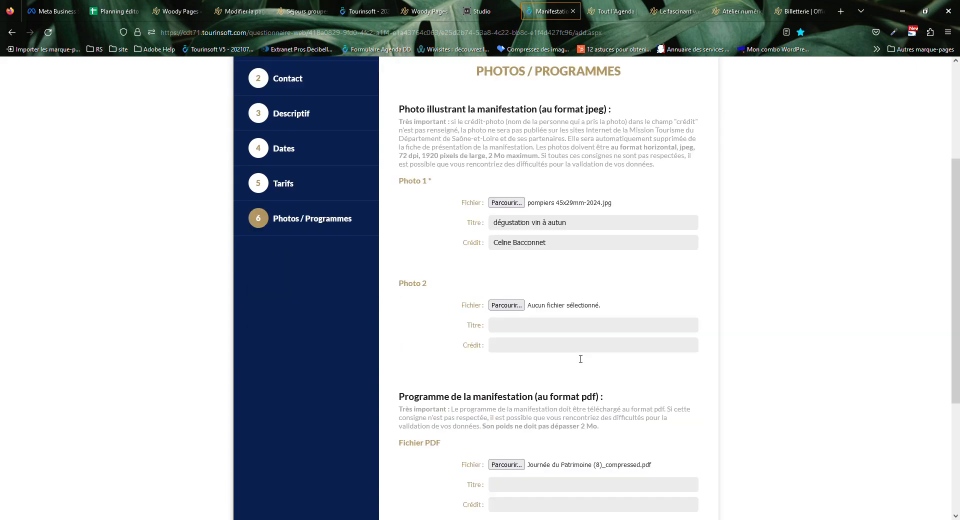
scroll(590, 344, "up", 6)
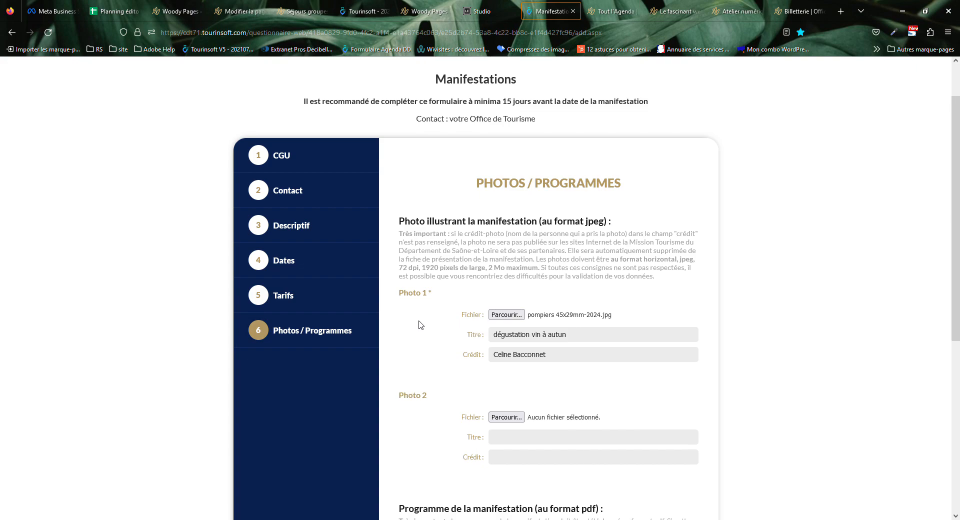
scroll(417, 325, "down", 6)
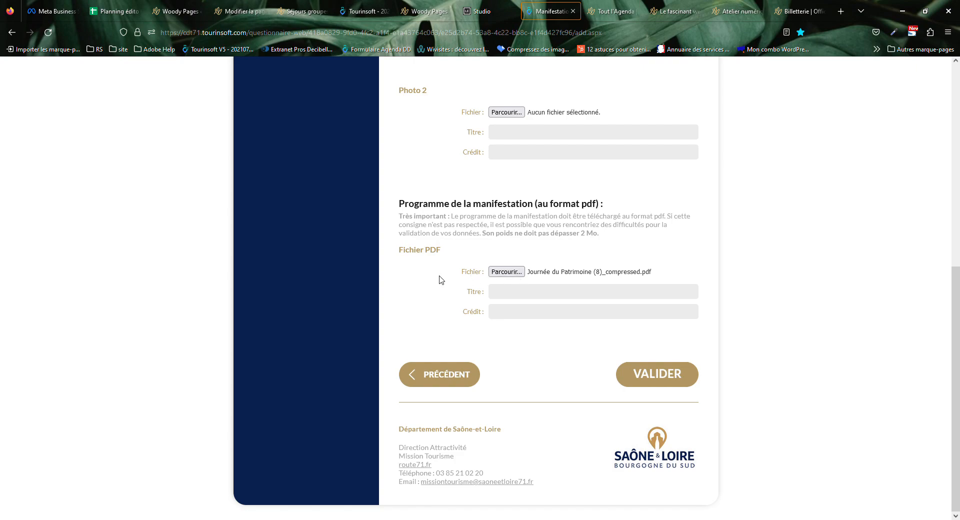
left_click_drag(955, 304, 957, 213)
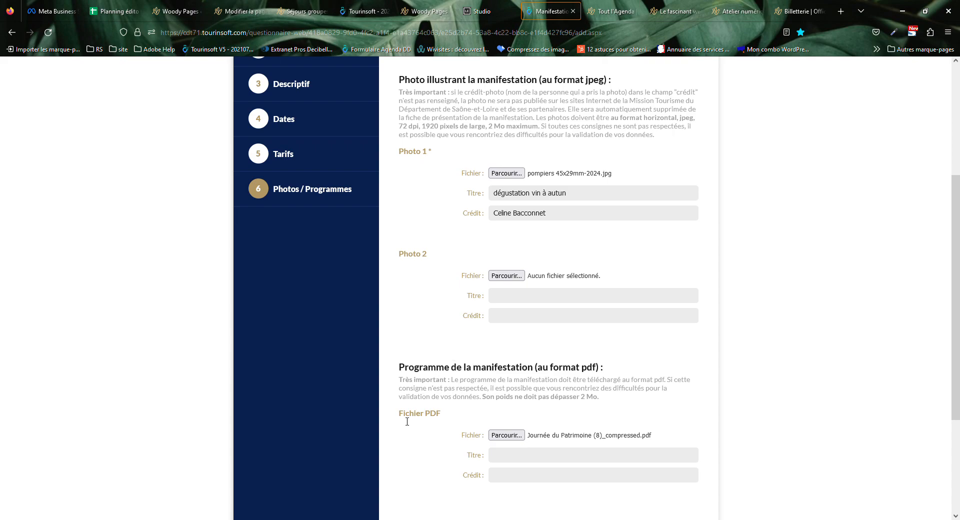
left_click_drag(426, 415, 450, 411)
left_click(451, 411)
left_click(638, 5)
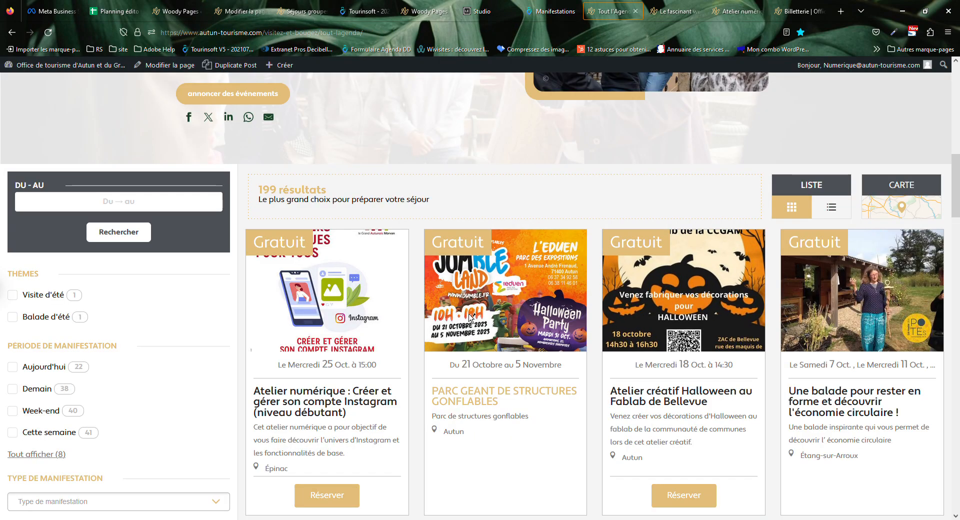
left_click(672, 11)
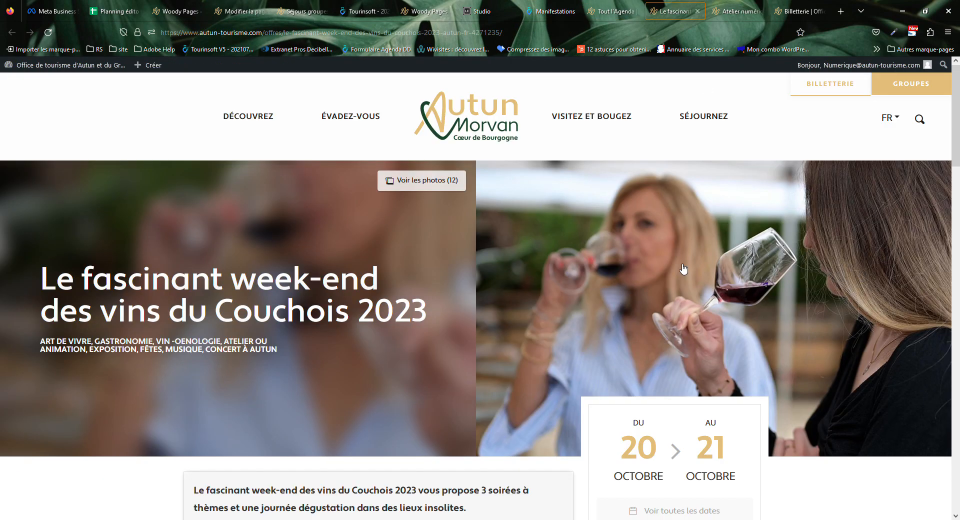
left_click(564, 13)
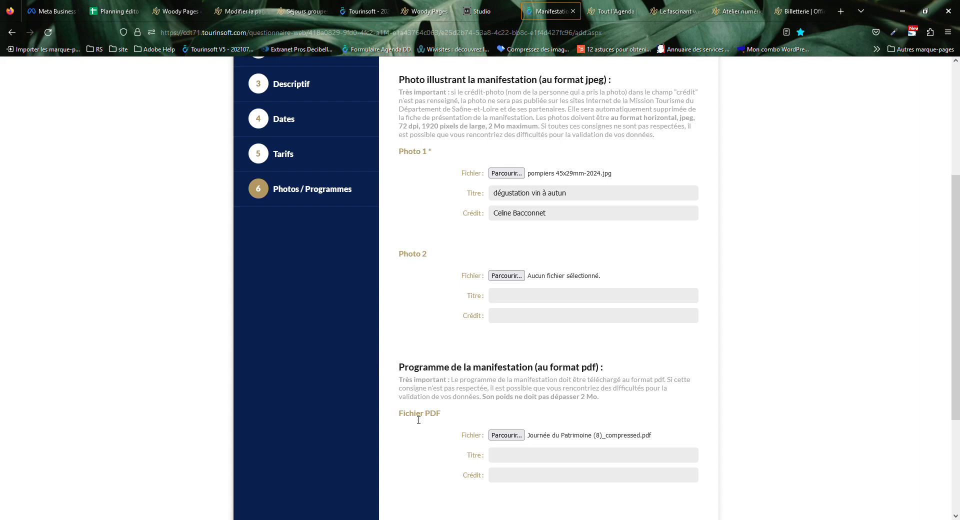
left_click(843, 8)
Search the web for 'pdf en jpg' and open the iLovePDF converter.
type("pdf en jpg")
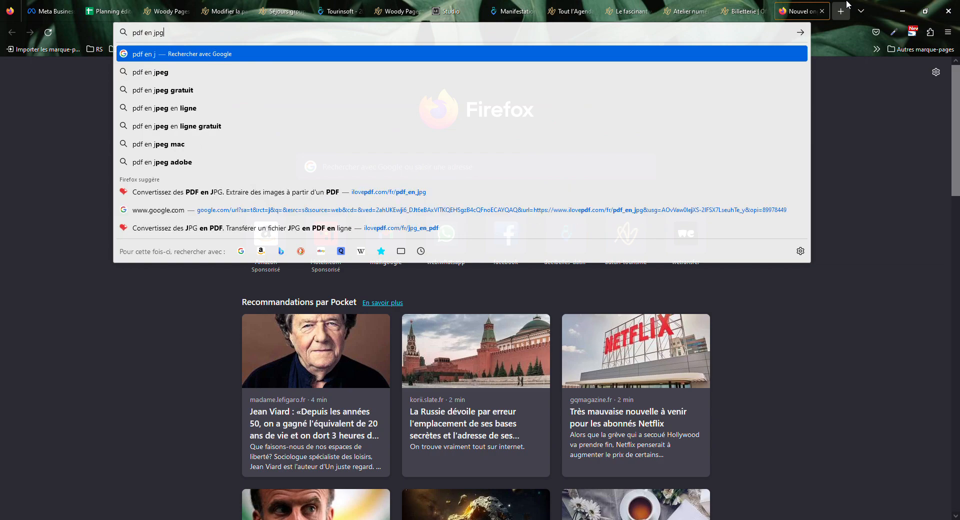
key("Return")
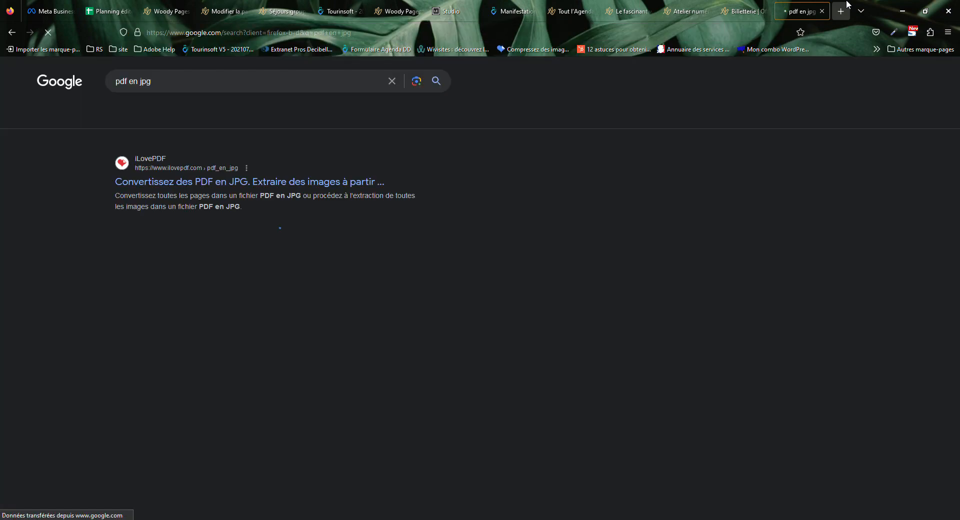
left_click(346, 181)
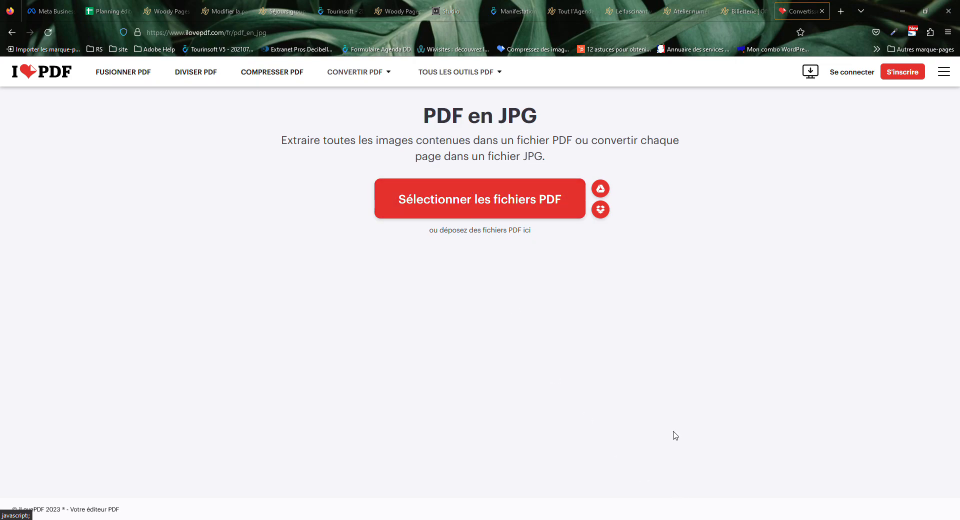
Convert the Journée du Patrimoine programme PDF to JPG, download the images, and close the tab.
double_click(187, 105)
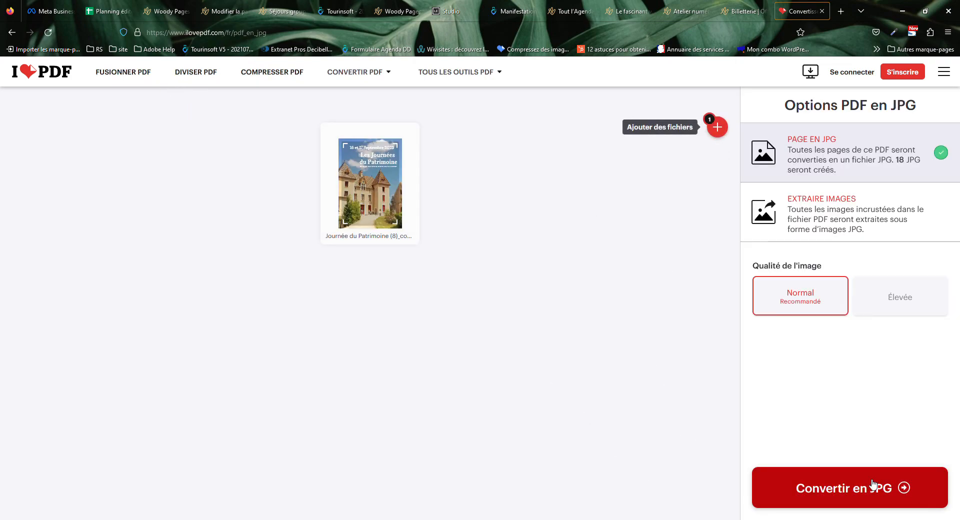
left_click(868, 484)
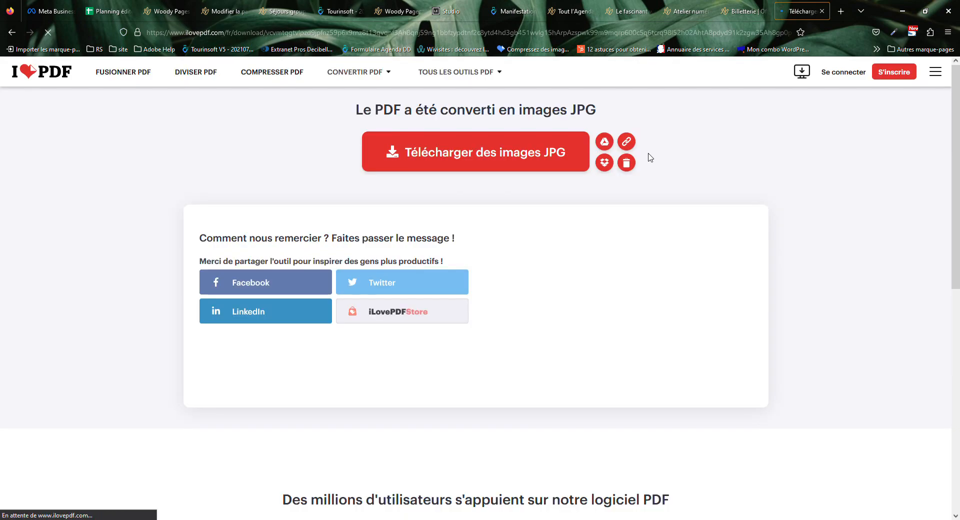
left_click(500, 161)
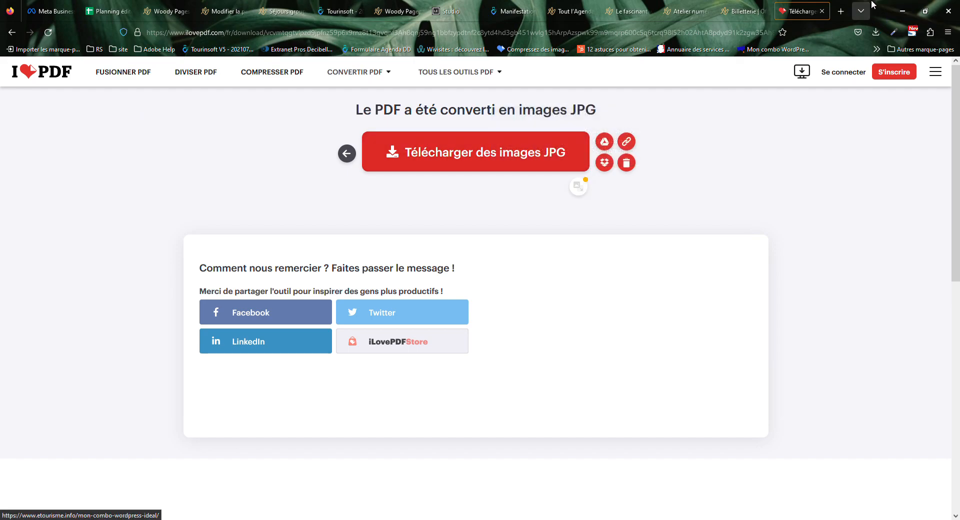
left_click(822, 11)
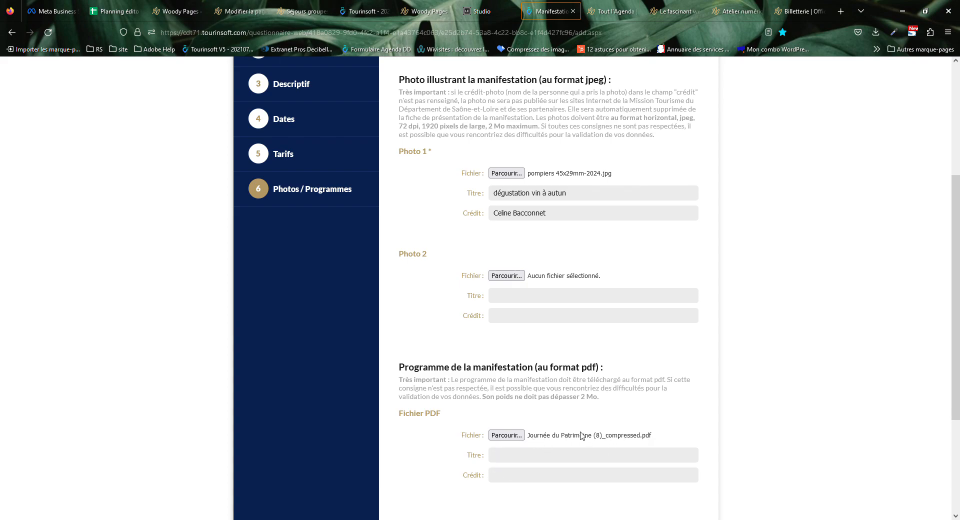
Replace the programme PDF with 'mag esprit, sport et bien etre.pdf' and submit with VALIDER.
left_click(507, 435)
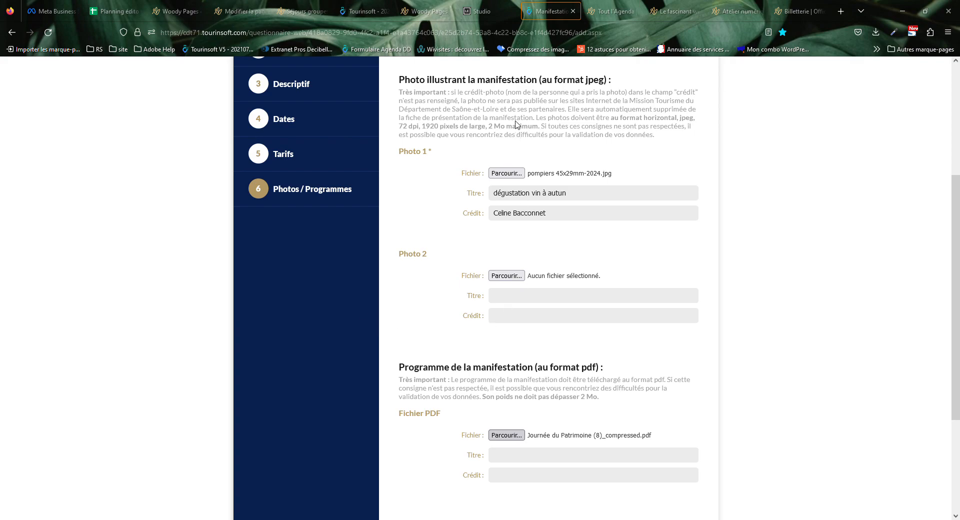
double_click(550, 117)
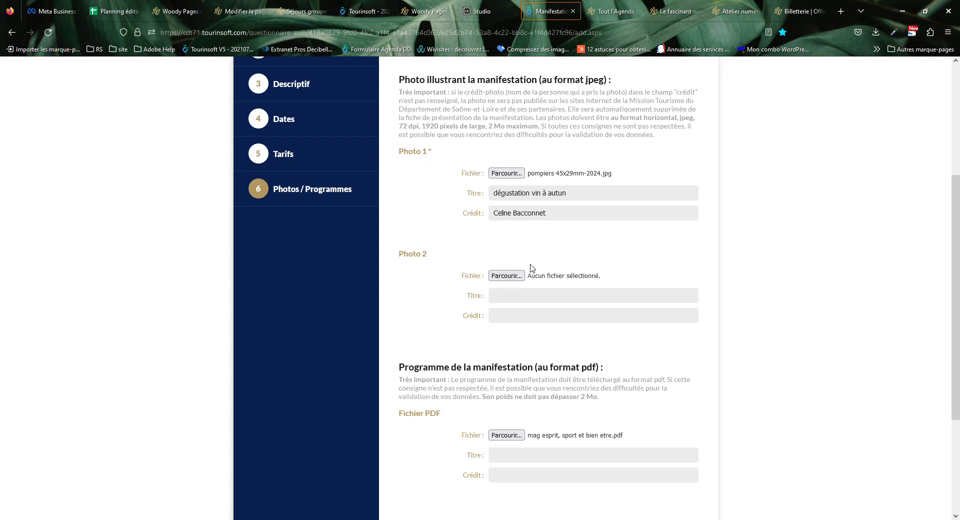
double_click(429, 151)
scroll(487, 287, "down", 3)
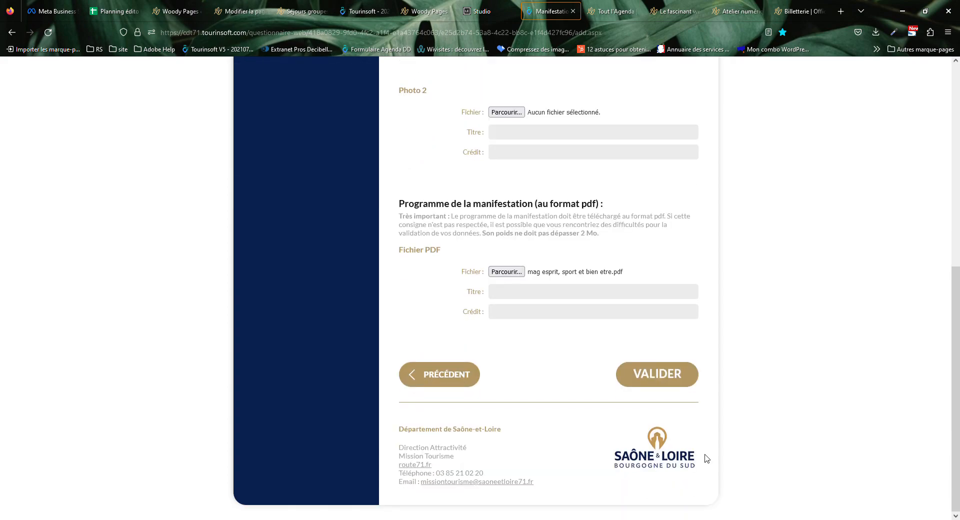
left_click(662, 365)
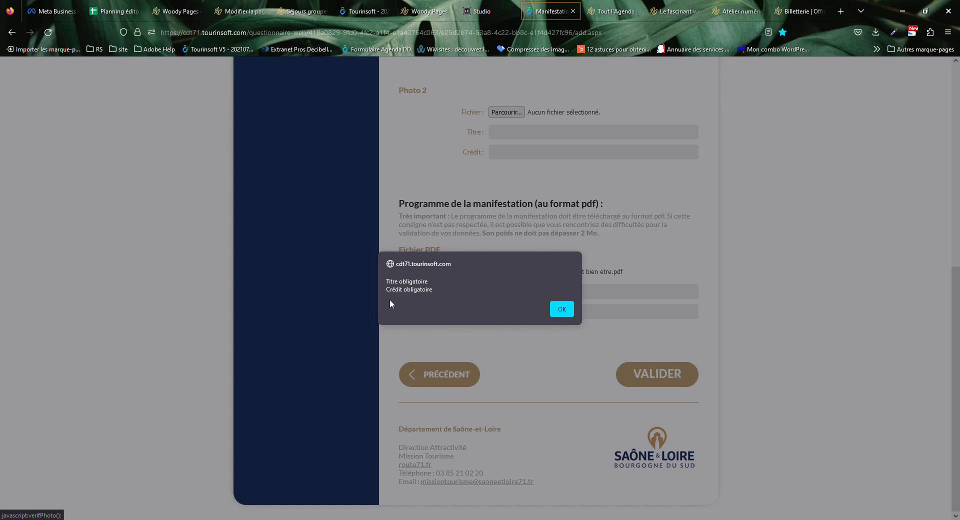
Dismiss the alert and give the PDF the title 'docuement pdf' and the photographer's name as credit.
left_click_drag(387, 281, 427, 282)
left_click(561, 309)
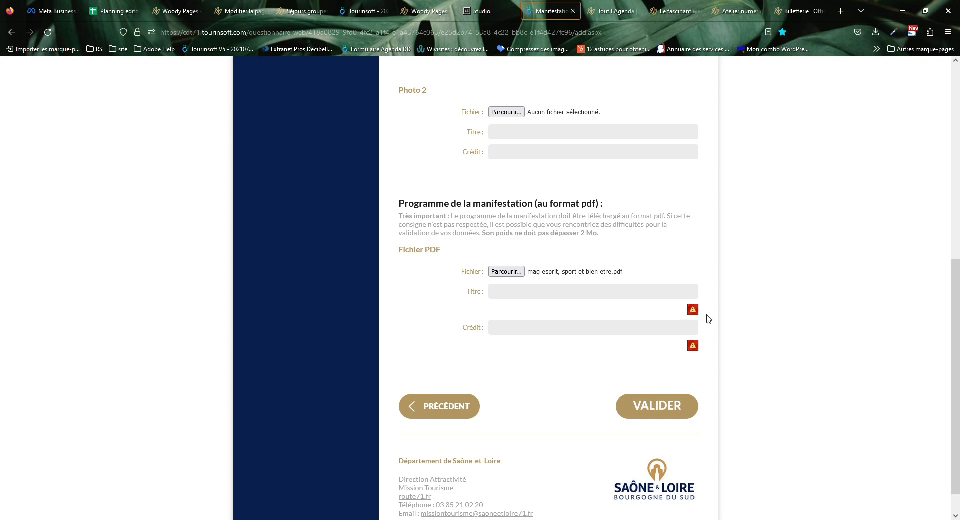
left_click(572, 294)
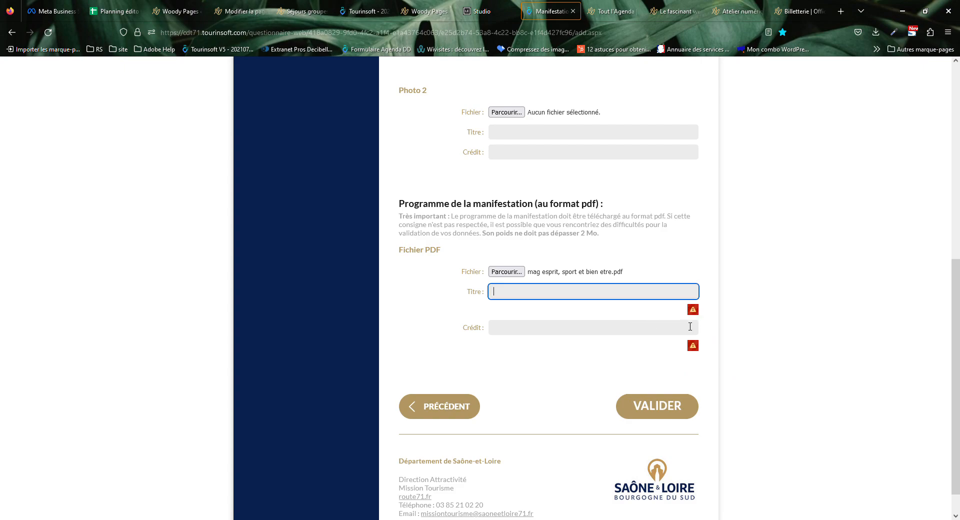
type("docuement pdf")
left_click(577, 328)
left_click(550, 349)
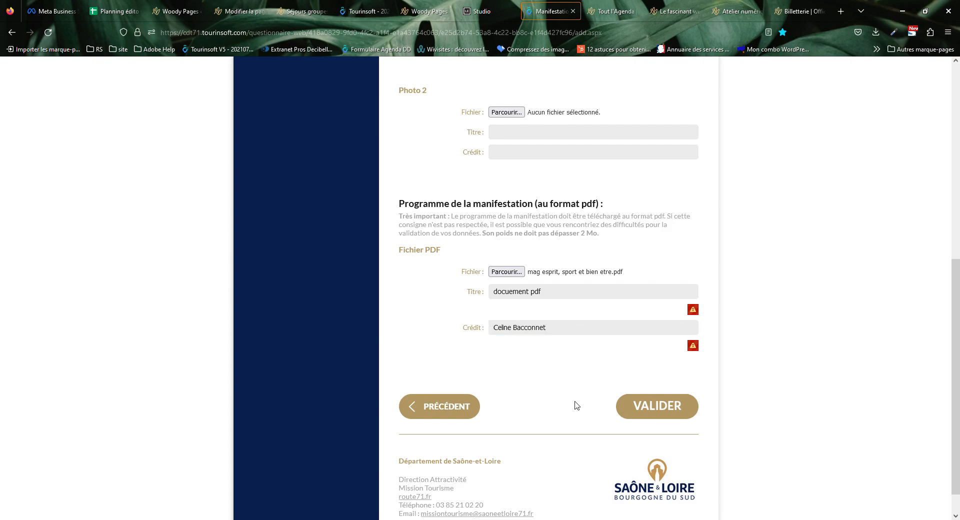
Correct the PDF title to 'document pdf' and submit the form with VALIDER.
left_click(520, 293)
key("BackSpace")
left_click(615, 363)
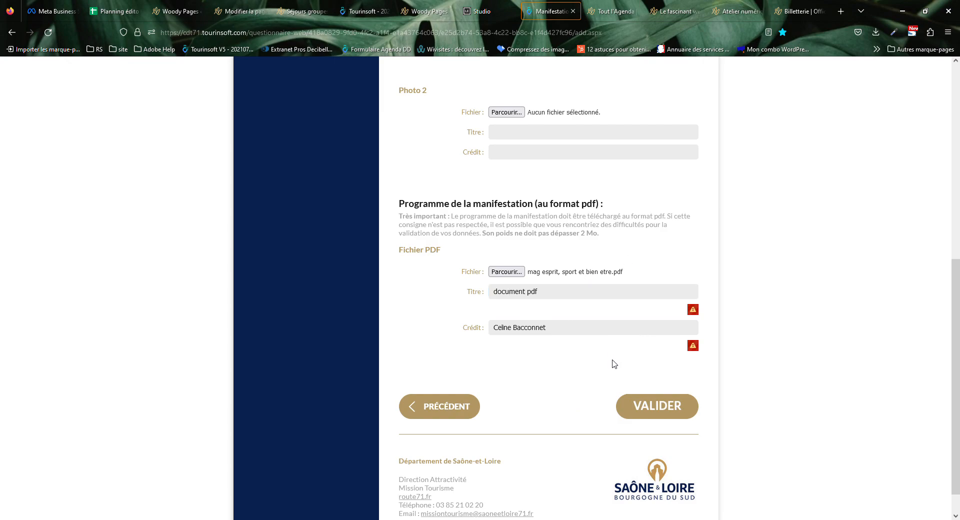
left_click(652, 413)
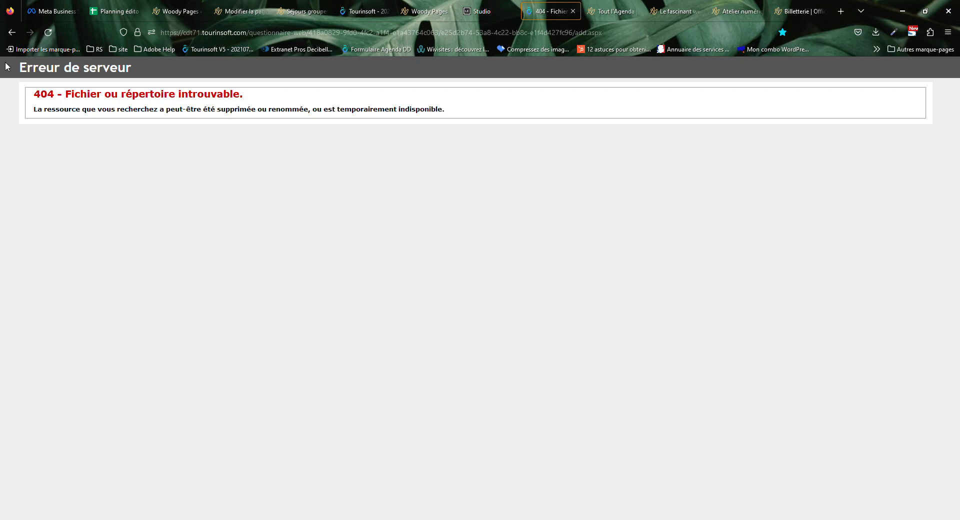
Select and deselect the '404 - Fichier ou répertoire introuvable' error message.
left_click_drag(26, 70, 524, 127)
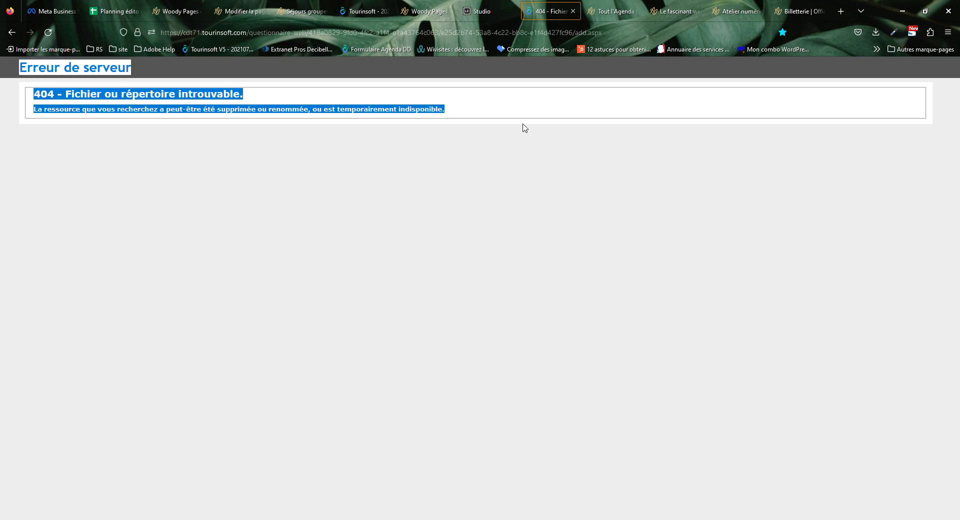
left_click(103, 131)
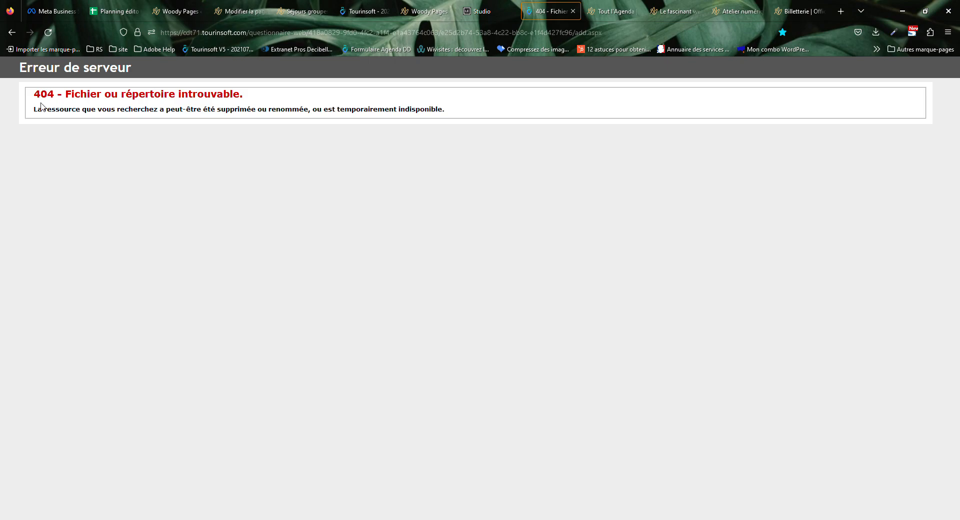